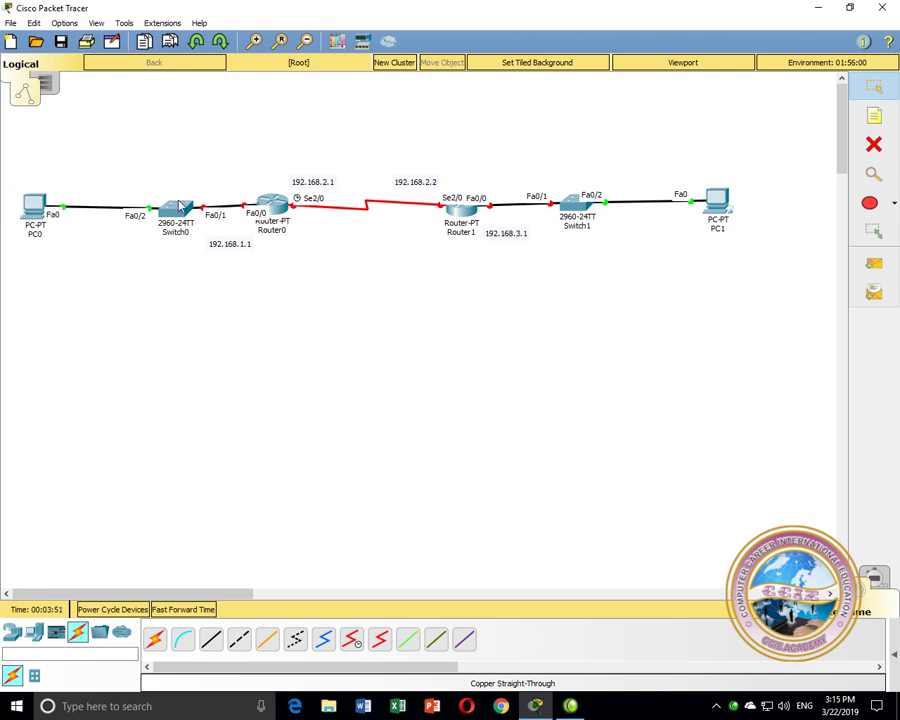
# - Nudge Switch0 slightly upward in the topology to line it up with its neighbouring devices
pyautogui.moveTo(176, 209); pyautogui.dragTo(176, 204)
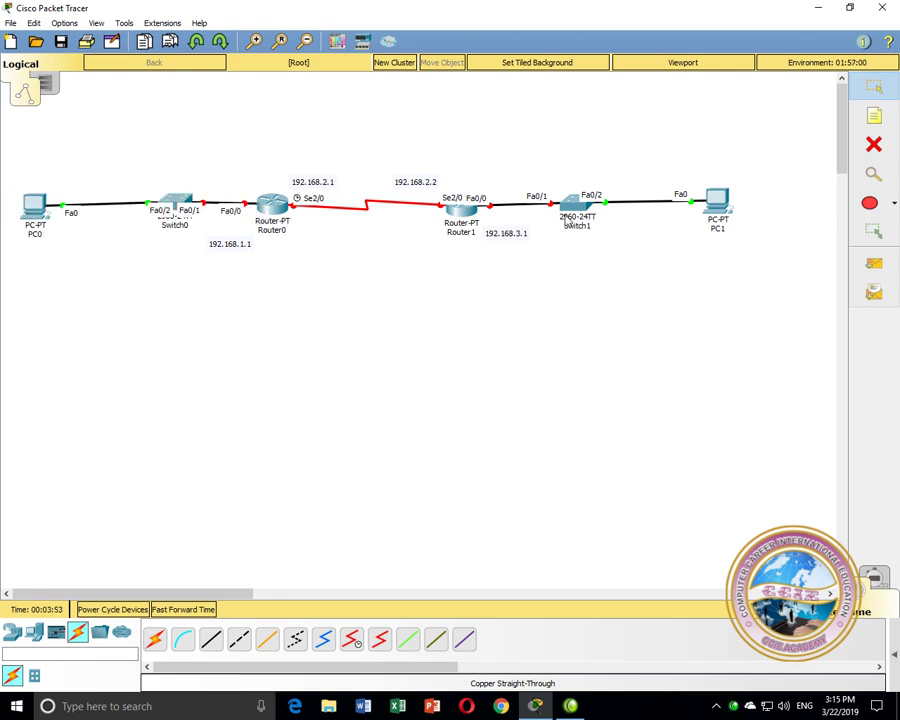
# - Set Router0's display name and hostname to Router1 and save its configuration to NVRAM
pyautogui.moveTo(467, 216)
pyautogui.click(273, 204)
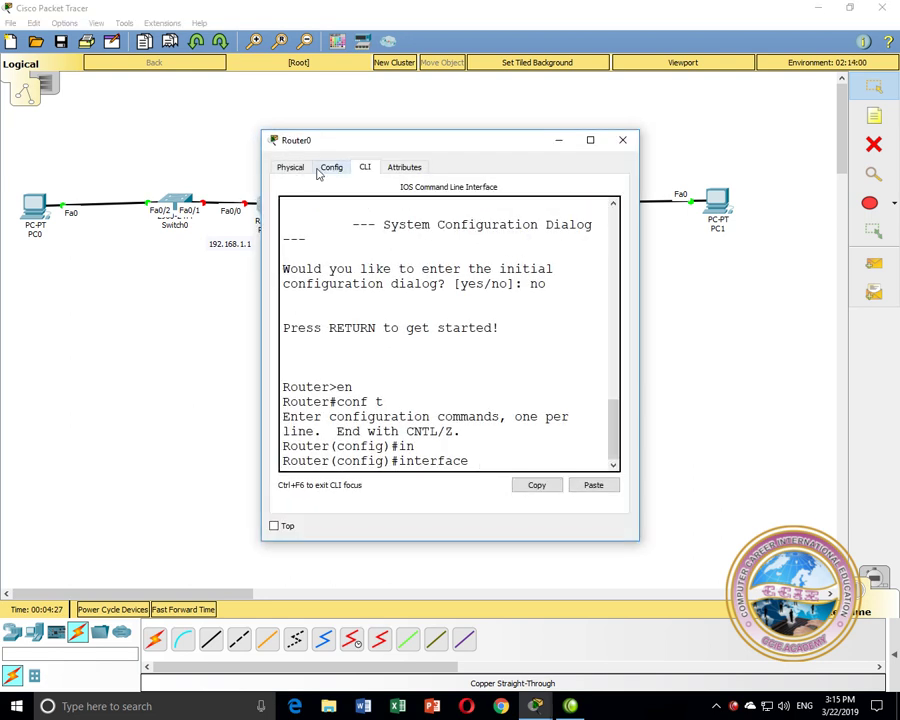
pyautogui.click(331, 167)
pyautogui.moveTo(478, 229); pyautogui.dragTo(404, 233)
pyautogui.write('Rou')
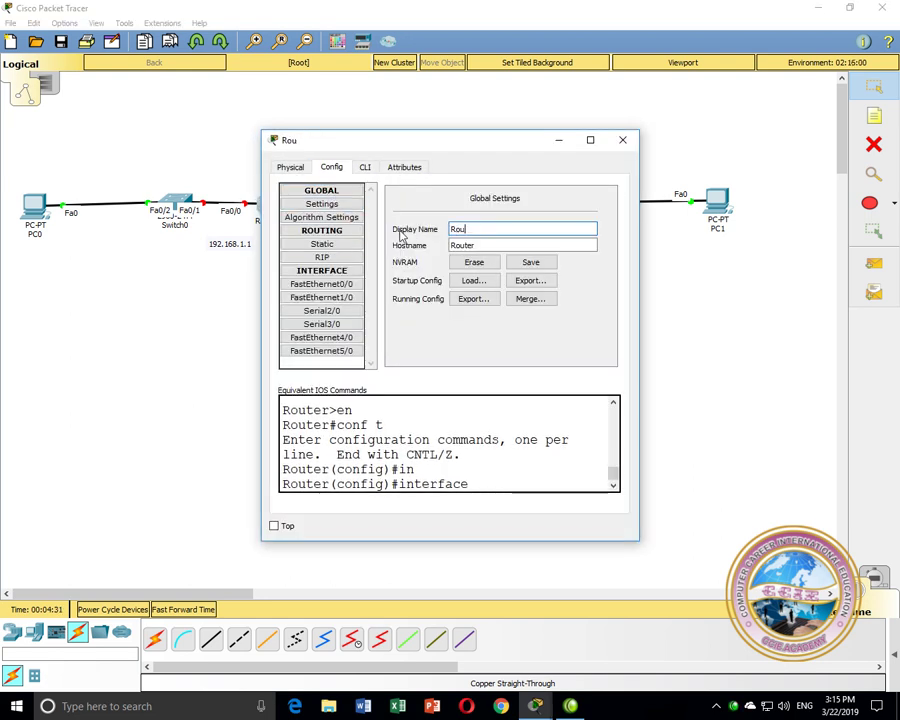
pyautogui.write('ter1')
pyautogui.press('Tab')
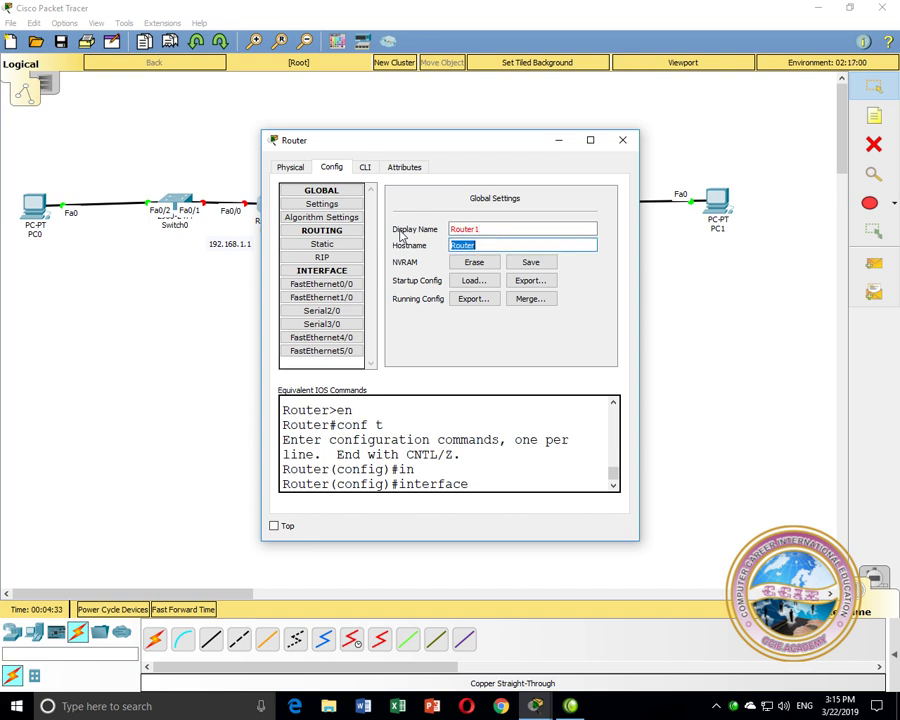
pyautogui.write('Router1')
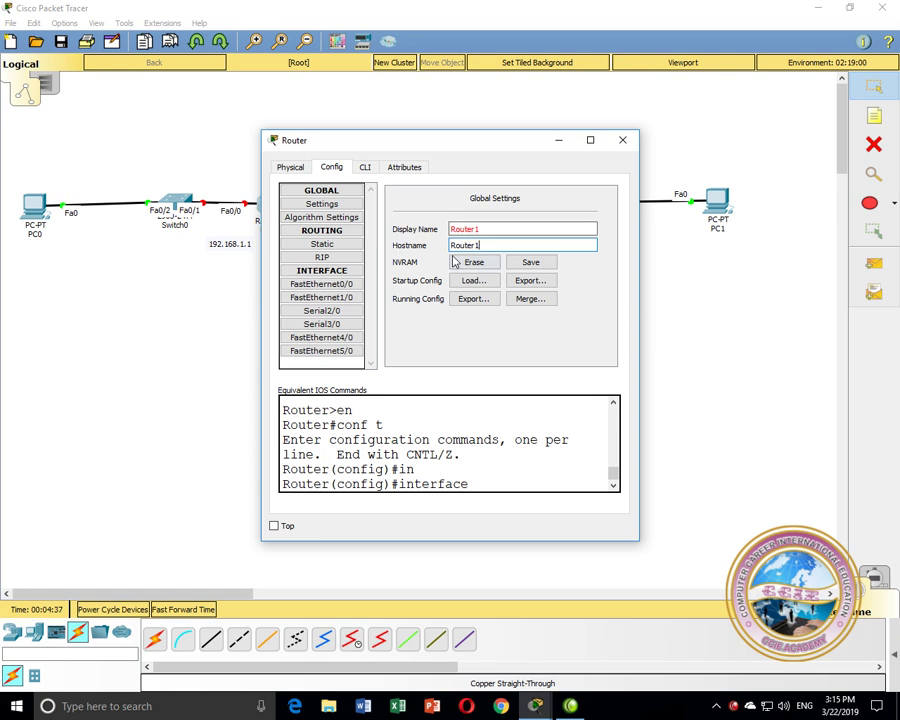
pyautogui.click(527, 264)
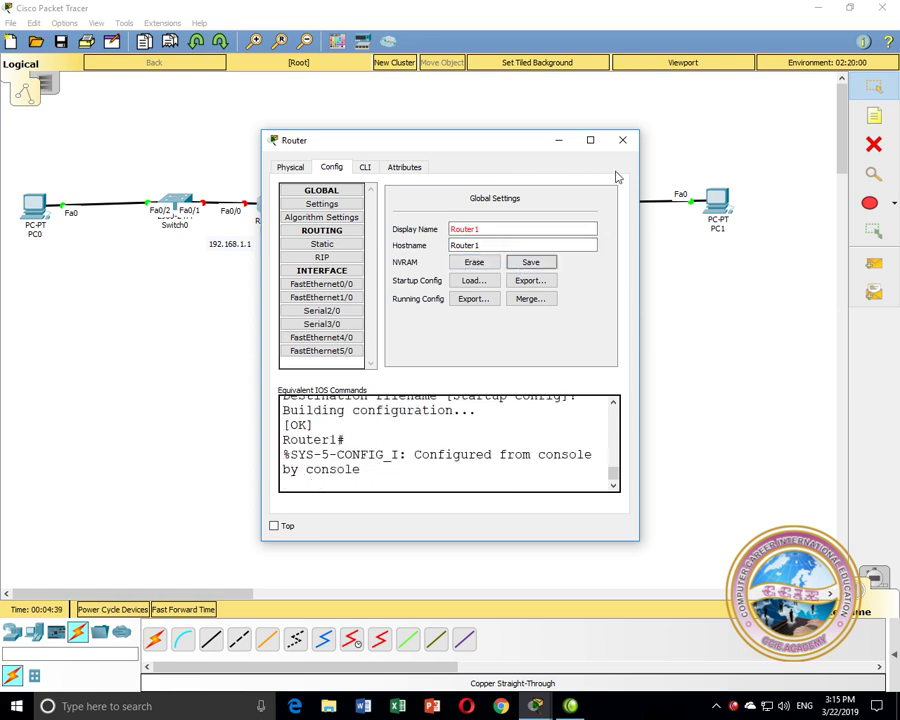
pyautogui.click(622, 141)
# - Set the 192.168.2.2 router's display name to "Router 2" and hostname to "Router2", and save its configuration to NVRAM
pyautogui.click(461, 208)
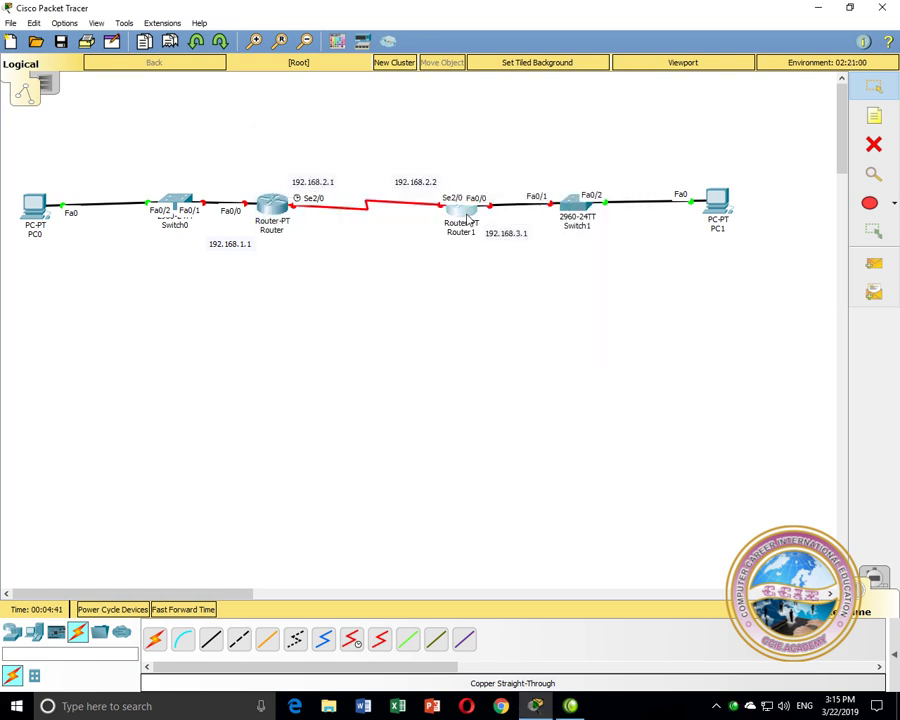
pyautogui.click(333, 168)
pyautogui.press('Tab')
pyautogui.write('Router')
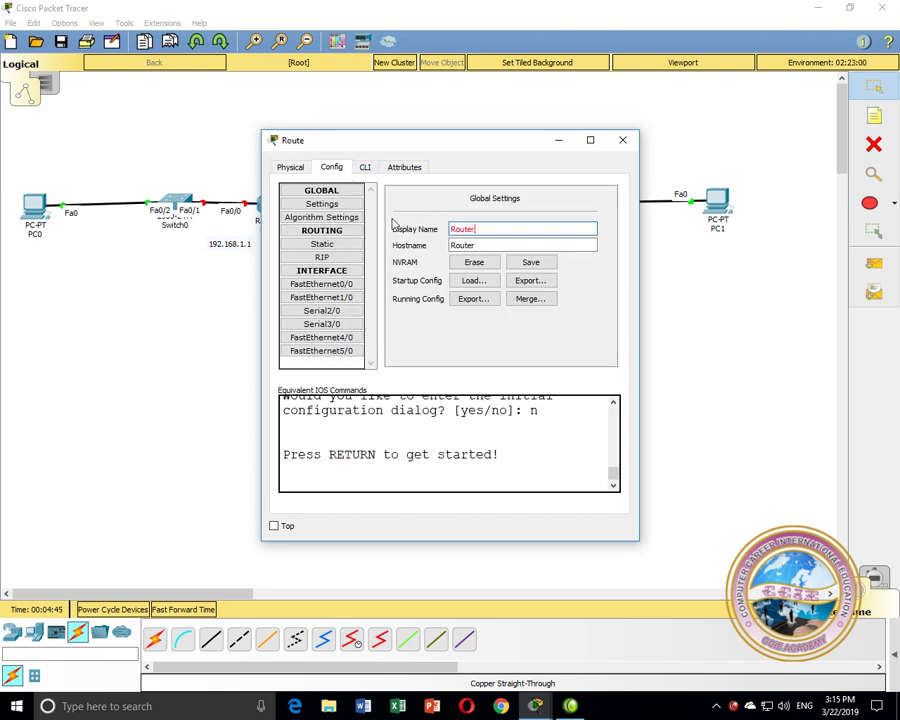
pyautogui.write(' 2')
pyautogui.press('Tab')
pyautogui.write('R')
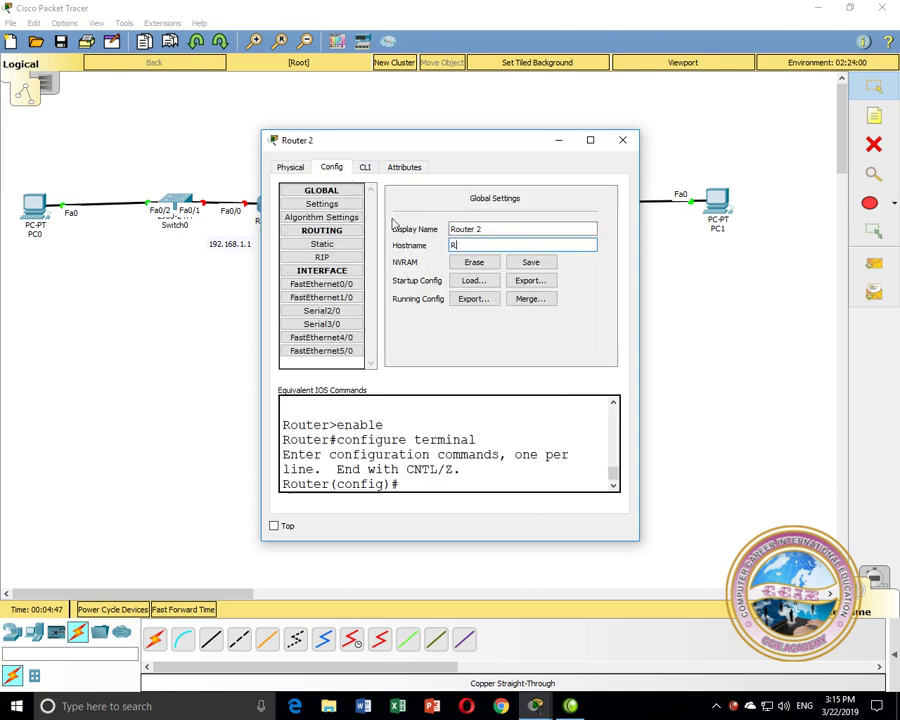
pyautogui.write('outer2')
pyautogui.press('Return')
pyautogui.click(530, 262)
pyautogui.click(622, 140)
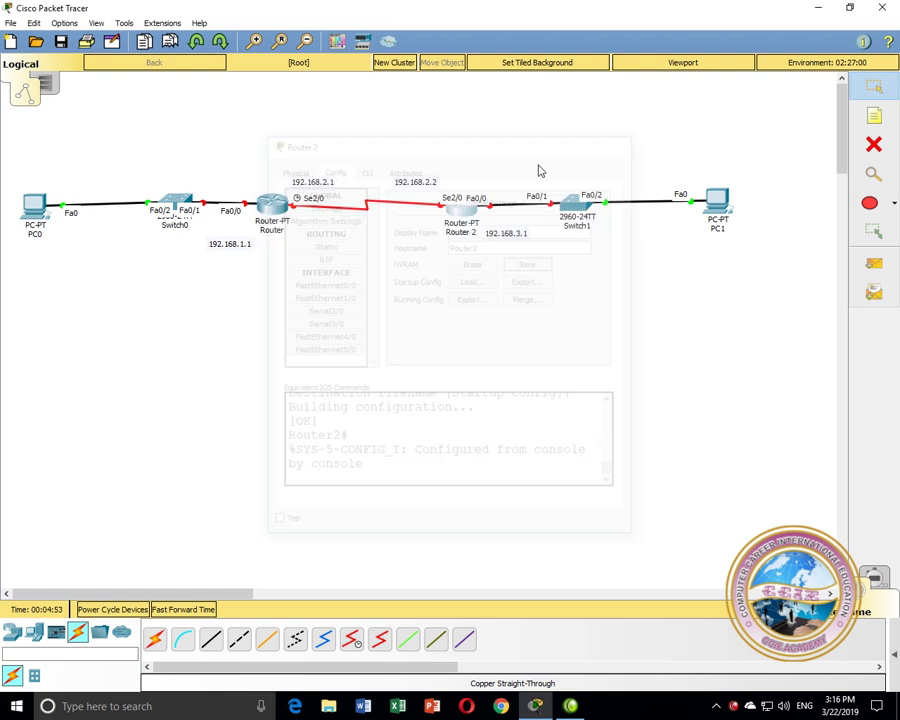
# - Set the display name of the router connected to Switch0 to "Router 1" and save its configuration to NVRAM
pyautogui.click(271, 205)
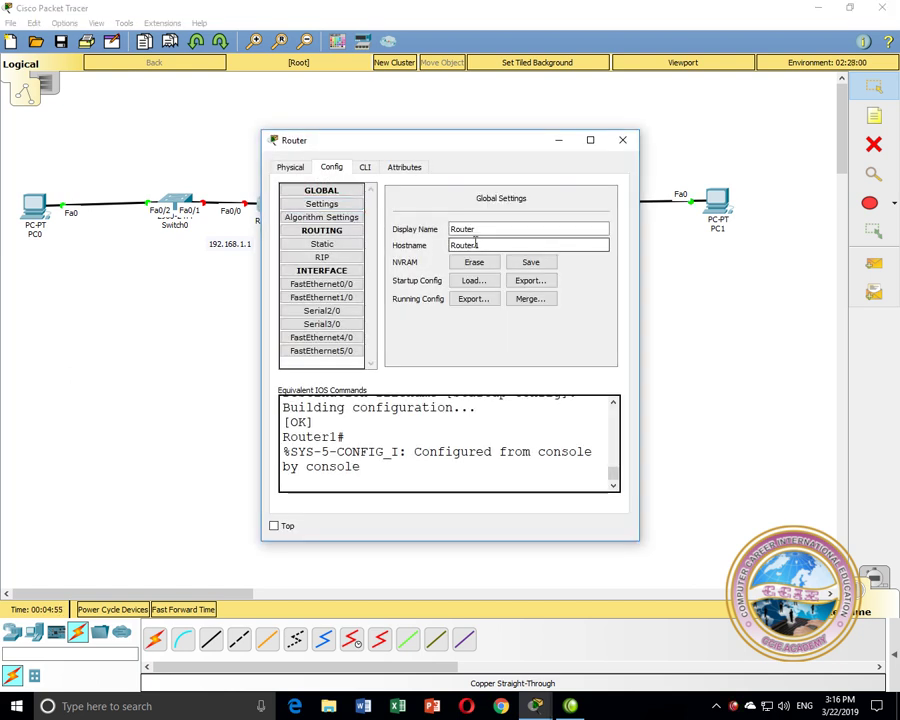
pyautogui.click(484, 230)
pyautogui.write('1')
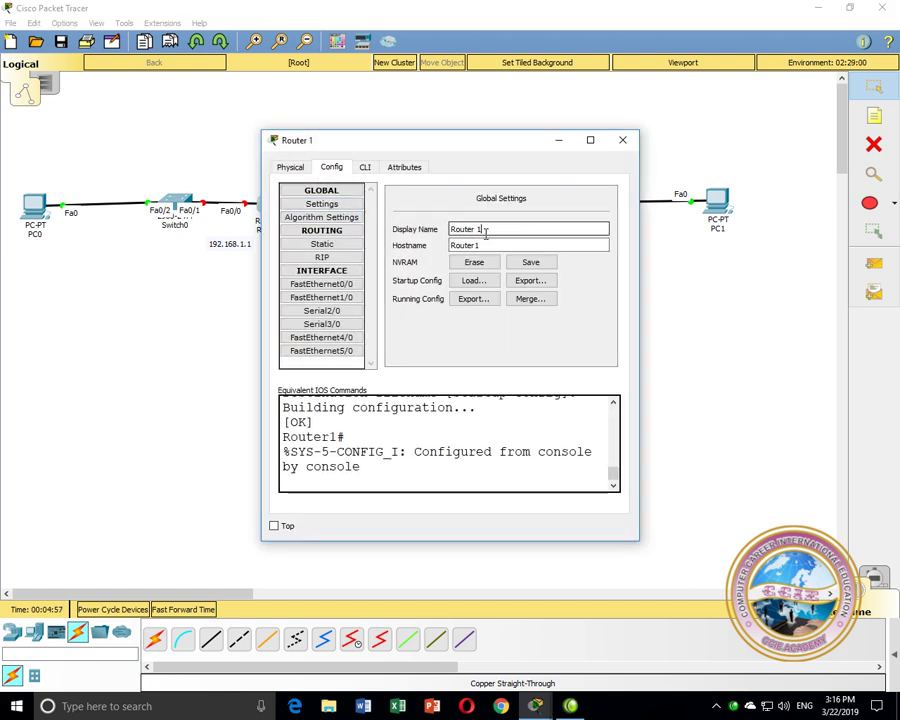
pyautogui.click(524, 265)
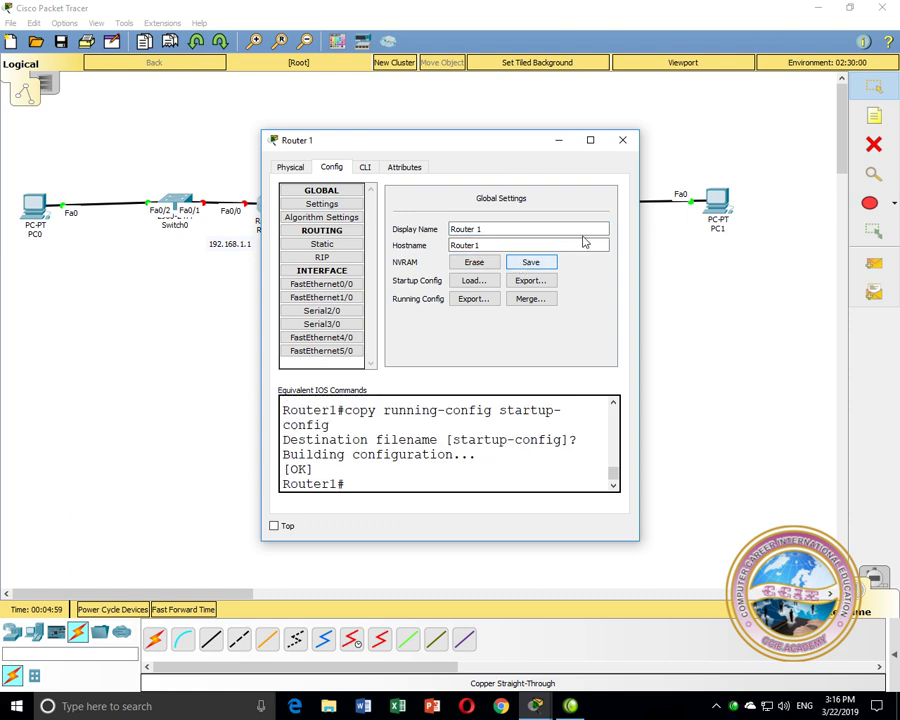
pyautogui.click(622, 141)
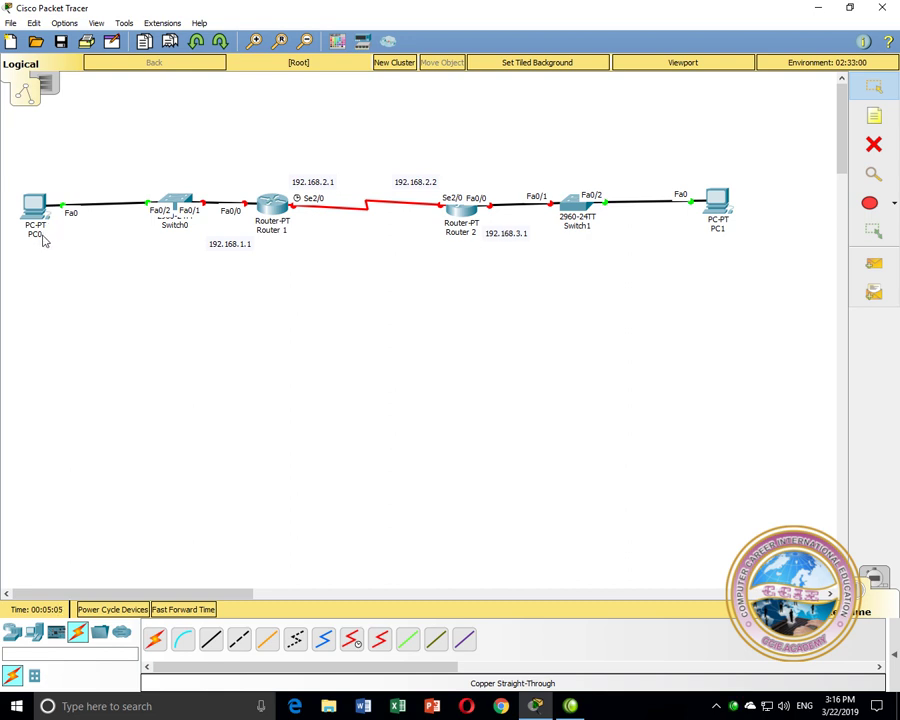
# - Shift the 192.168.1.1 label slightly closer to its link and move PC1 slightly farther from Switch1
pyautogui.moveTo(43, 240)
pyautogui.moveTo(226, 250); pyautogui.dragTo(229, 245)
pyautogui.moveTo(263, 292); pyautogui.dragTo(193, 235)
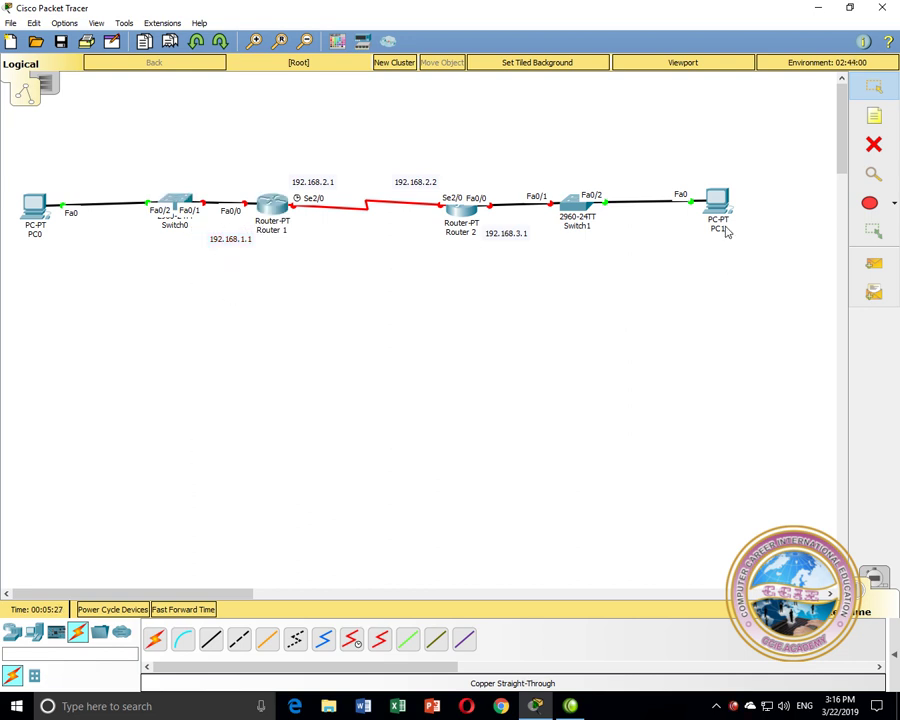
pyautogui.moveTo(729, 213); pyautogui.dragTo(735, 213)
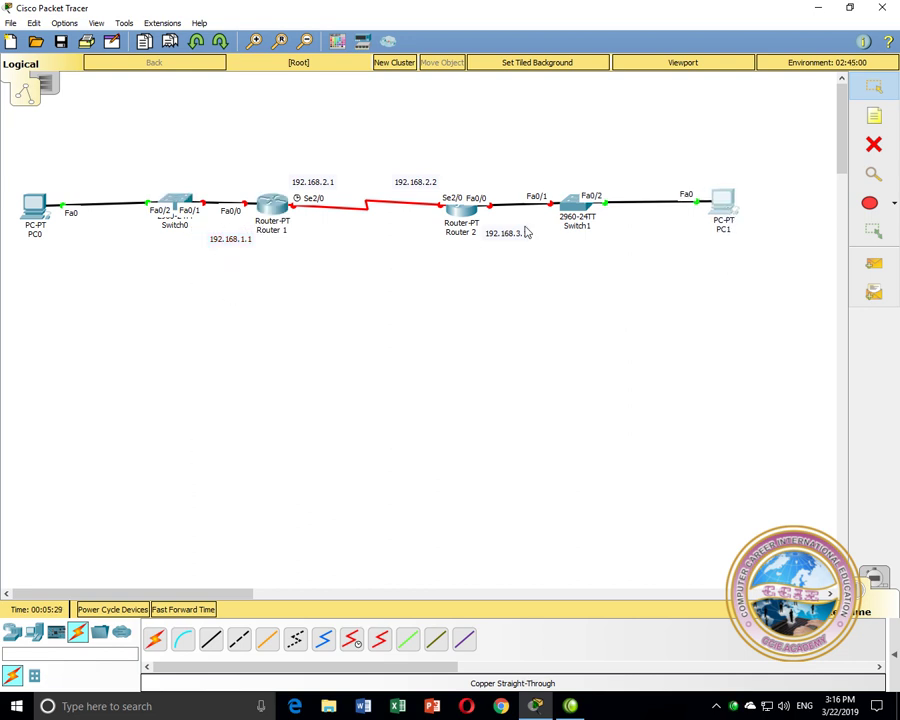
# - Paste an address label beside PC1 and set its text to 192.168.3.2/24
pyautogui.hotkey('ctrl', 'v')
pyautogui.moveTo(744, 246); pyautogui.dragTo(788, 234)
pyautogui.doubleClick(788, 228)
pyautogui.doubleClick(796, 229)
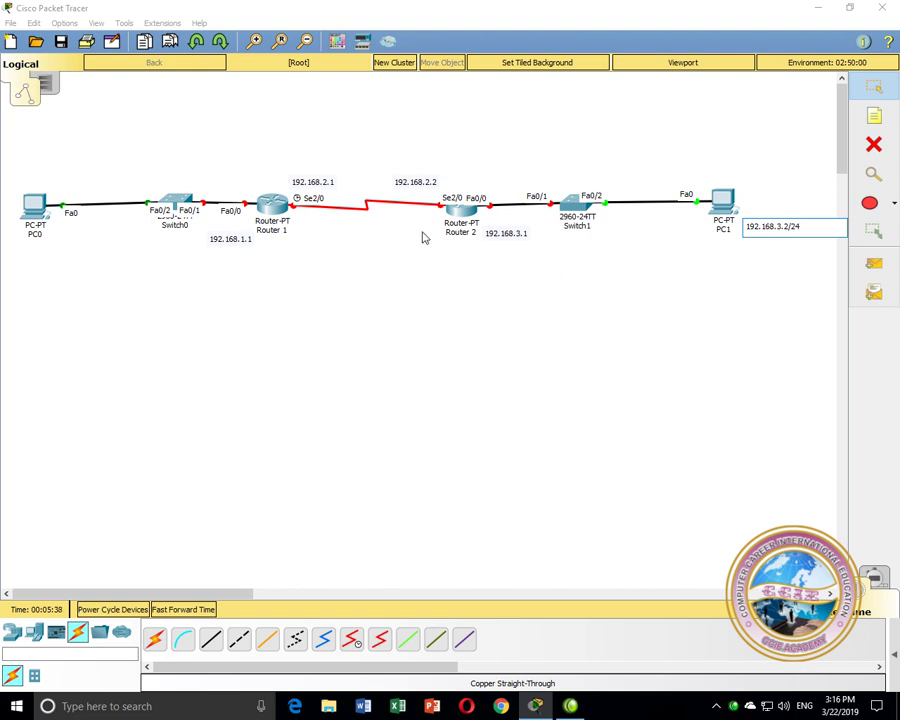
pyautogui.click(328, 182)
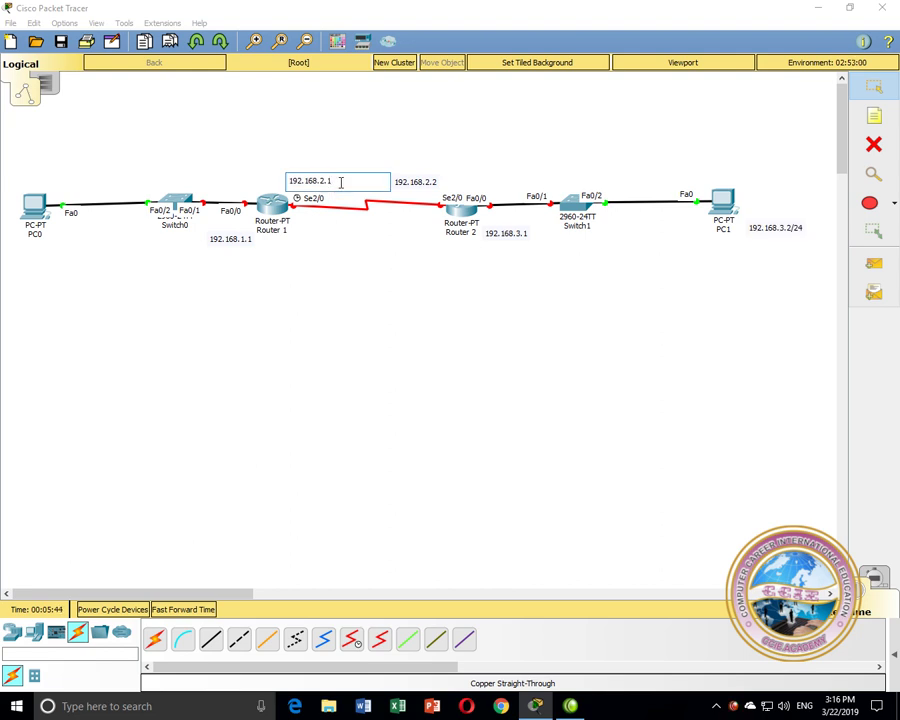
pyautogui.click(342, 308)
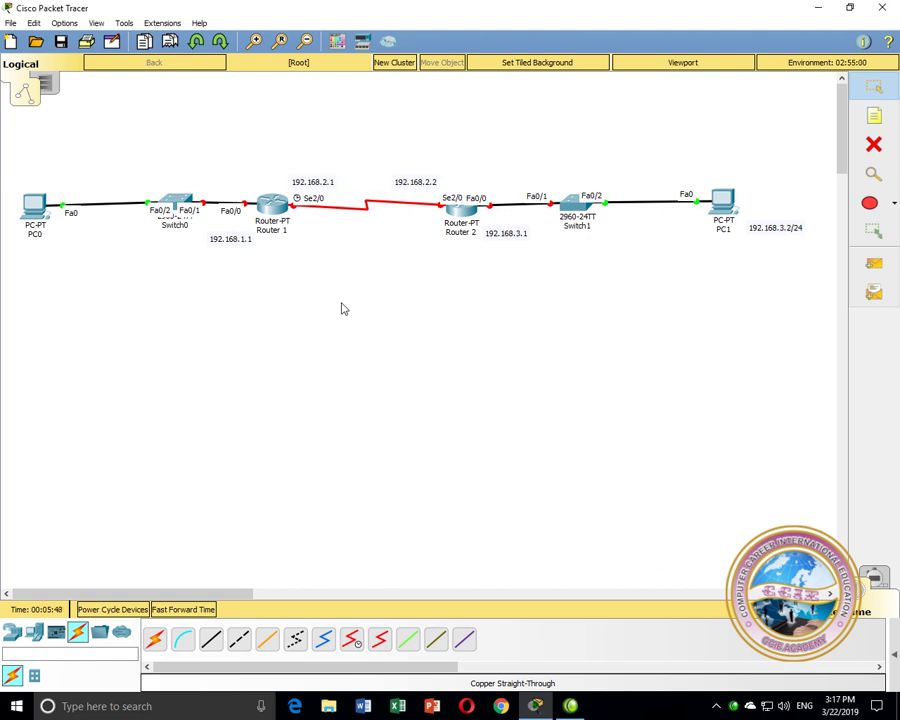
# - Paste an address label below PC0 and set its text to 192.168.1.2/24
pyautogui.hotkey('ctrl', 'v')
pyautogui.moveTo(75, 257); pyautogui.dragTo(16, 256)
pyautogui.doubleClick(55, 256)
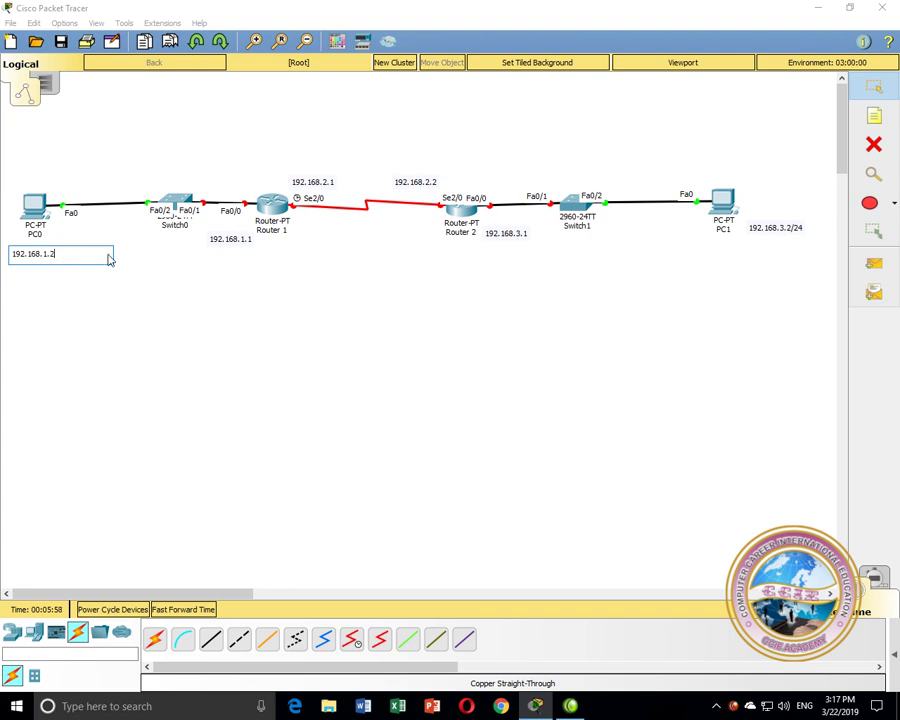
pyautogui.click(228, 273)
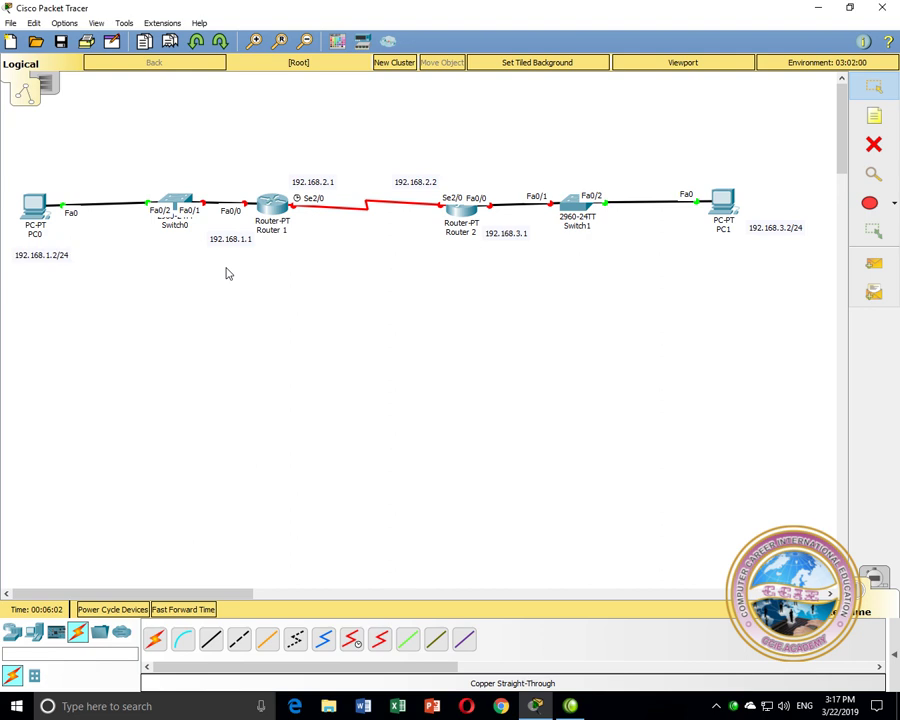
# - Configure PC0 with static IP address 192.168.1.2, subnet mask 255.255.255.0 and default gateway 192.168.1.1
pyautogui.click(40, 212)
pyautogui.moveTo(265, 100); pyautogui.dragTo(294, 298)
pyautogui.click(254, 376)
pyautogui.click(436, 399)
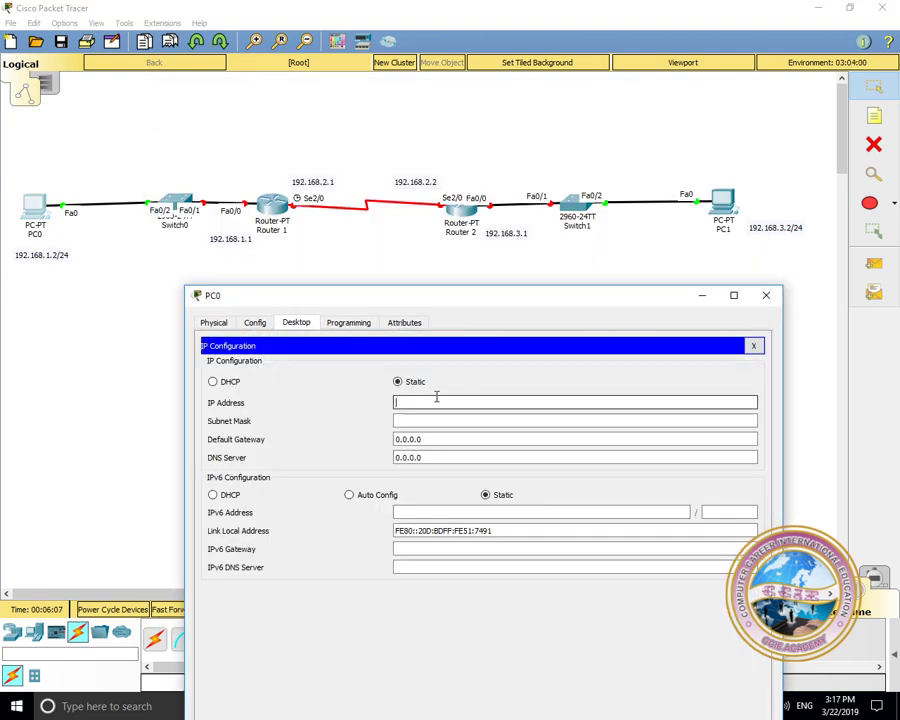
pyautogui.write('192.168.1')
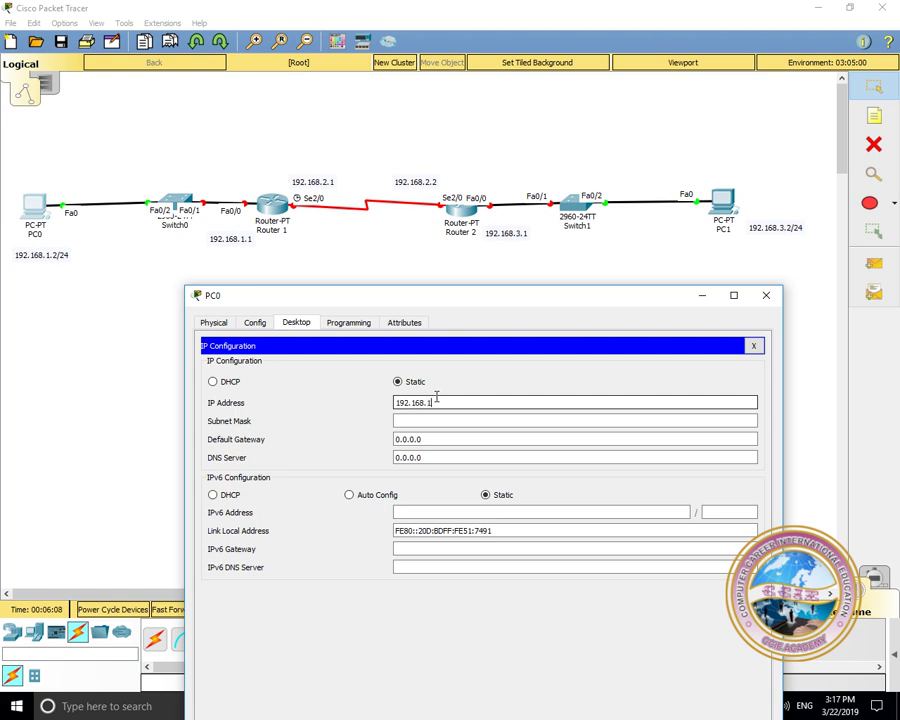
pyautogui.write('.1')
pyautogui.click(455, 421)
pyautogui.click(457, 439)
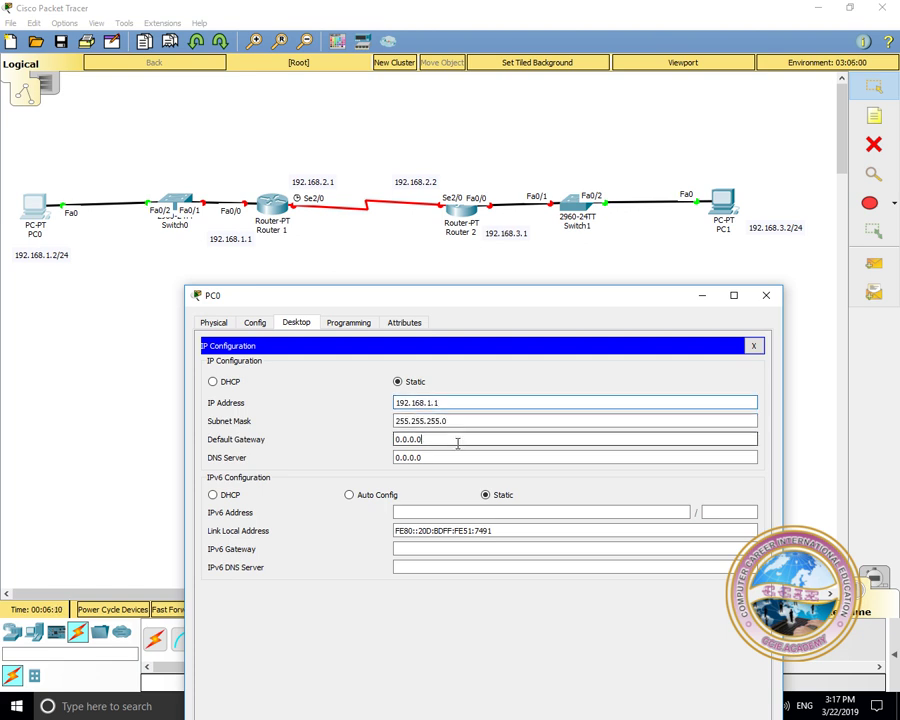
pyautogui.moveTo(457, 443); pyautogui.dragTo(329, 445)
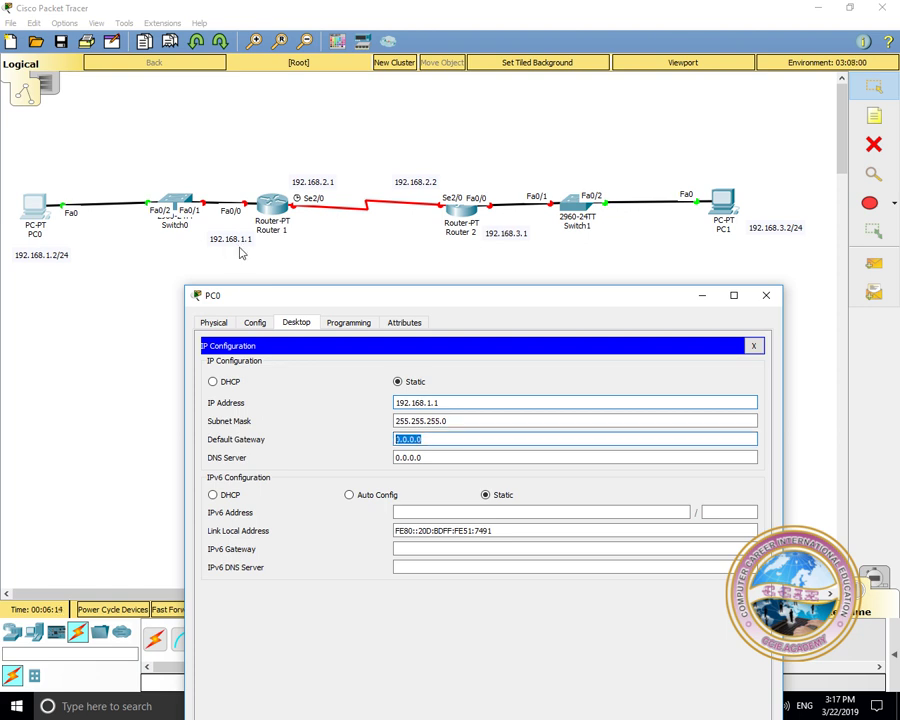
pyautogui.write('192.168.1.1')
pyautogui.click(453, 401)
pyautogui.press('BackSpace')
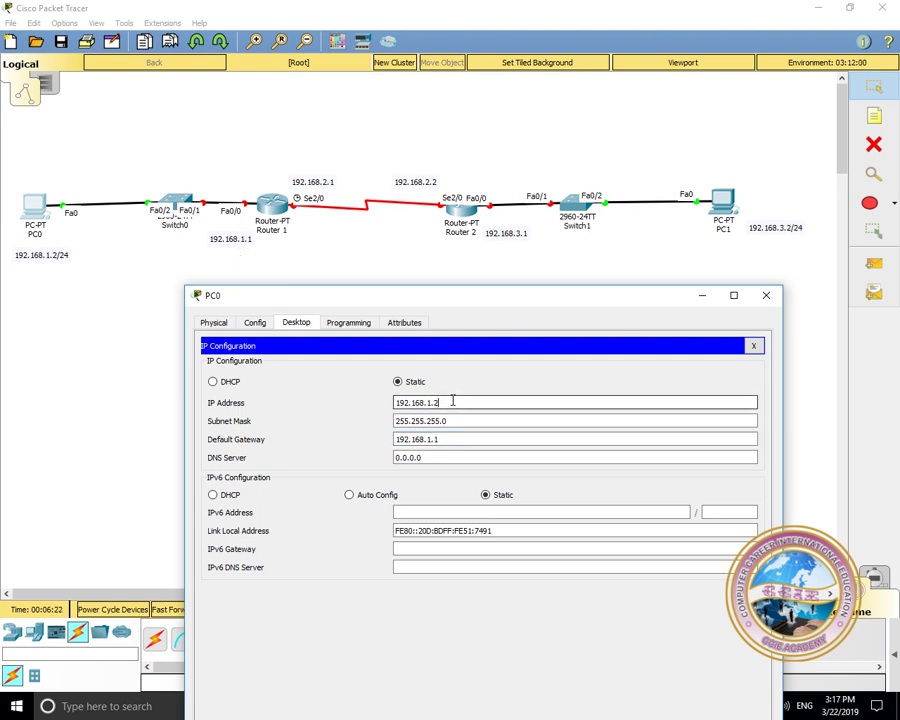
# - Configure PC1 with static IP address 192.168.3.2, subnet mask 255.255.255.0 and default gateway 192.168.3.1
pyautogui.click(722, 210)
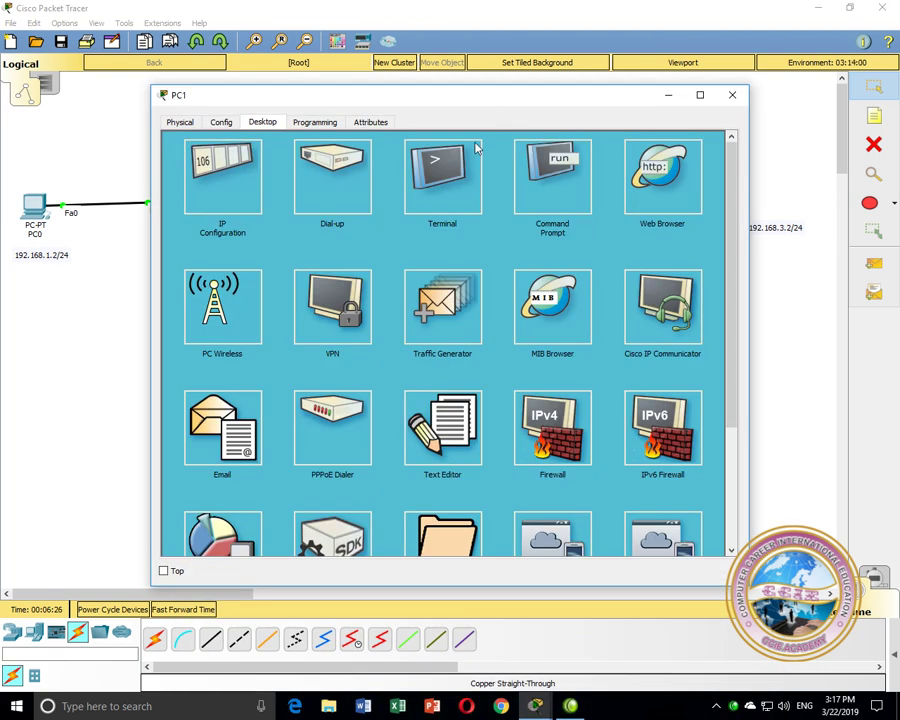
pyautogui.moveTo(464, 102); pyautogui.dragTo(510, 271)
pyautogui.click(268, 350)
pyautogui.click(447, 372)
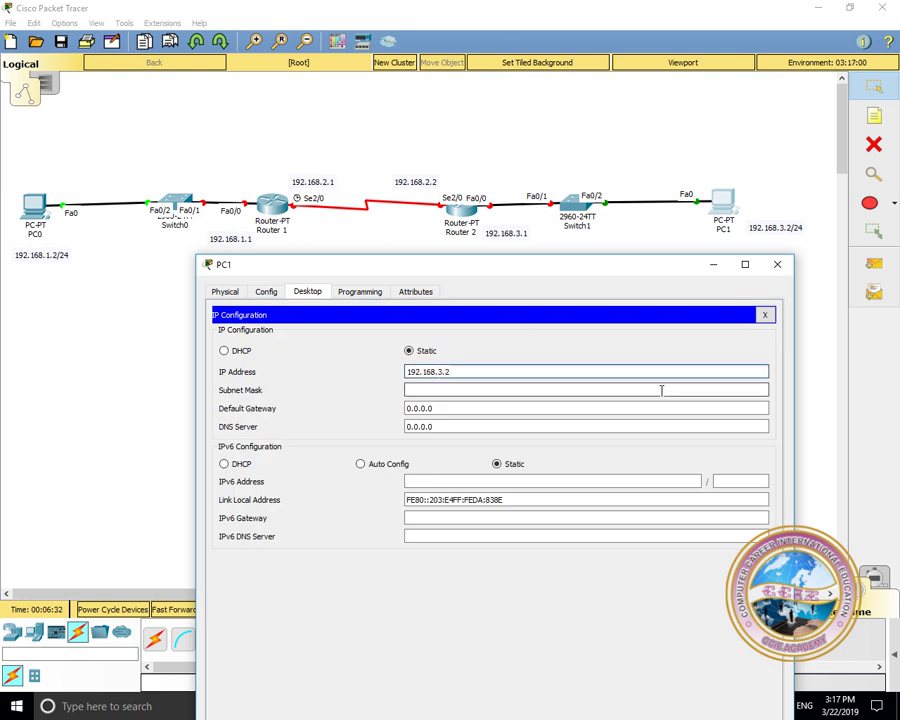
pyautogui.click(437, 390)
pyautogui.doubleClick(441, 410)
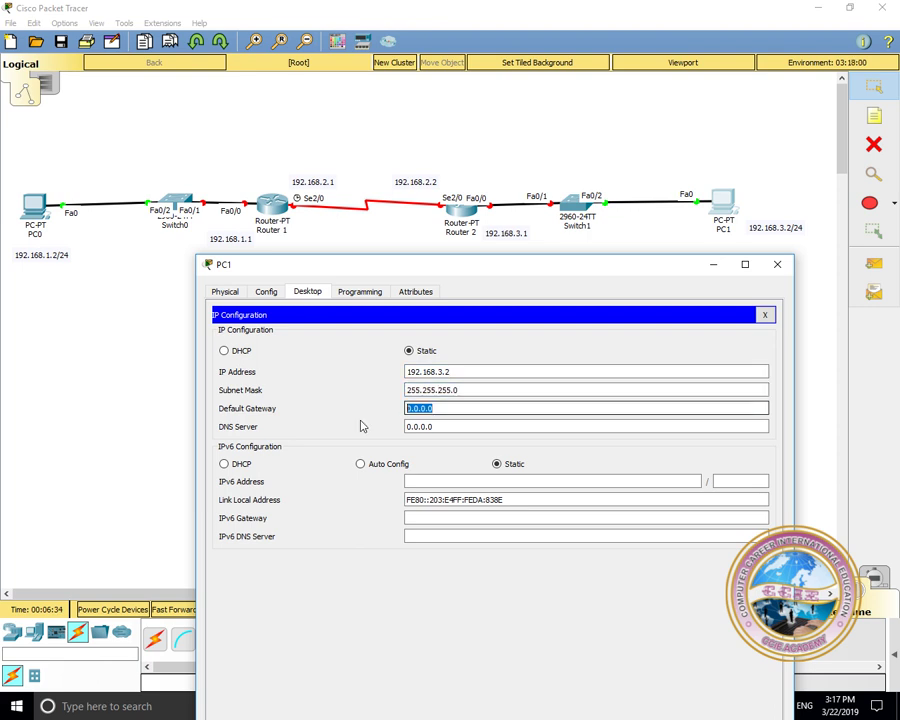
pyautogui.write('192.168.3.1')
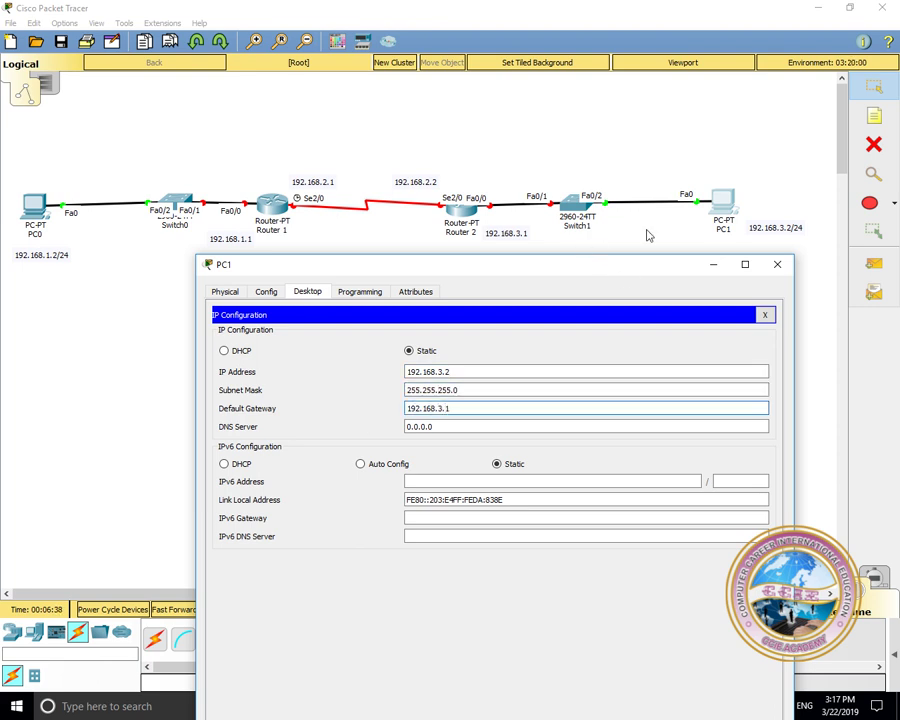
pyautogui.click(779, 264)
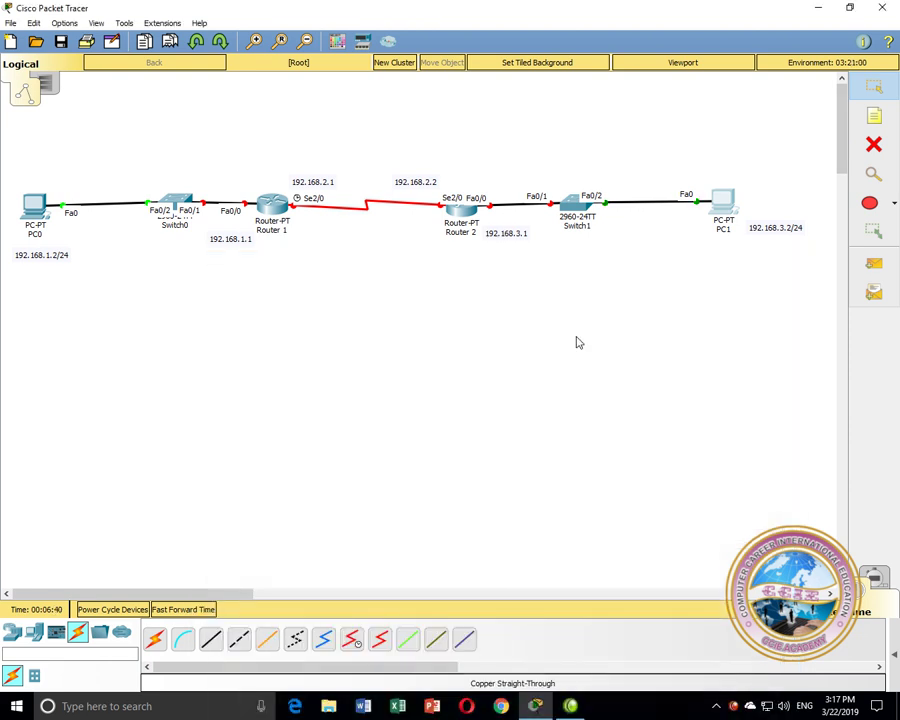
# - Open Router 1's command-line interface at its privileged prompt, with the window widened and placed below the topology
pyautogui.click(273, 207)
pyautogui.moveTo(258, 366); pyautogui.dragTo(32, 366)
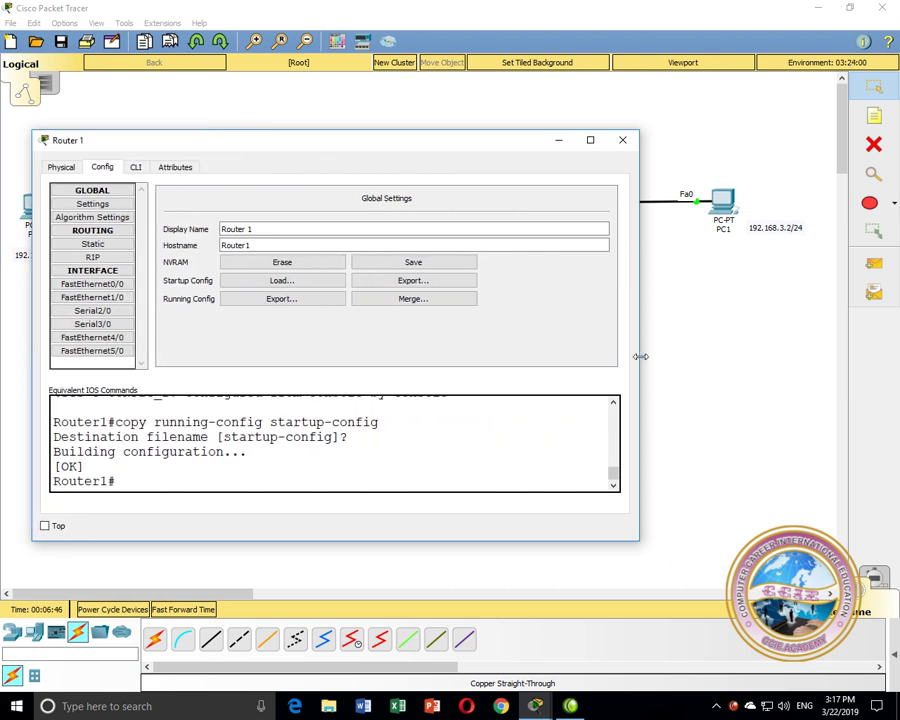
pyautogui.moveTo(637, 355); pyautogui.dragTo(852, 335)
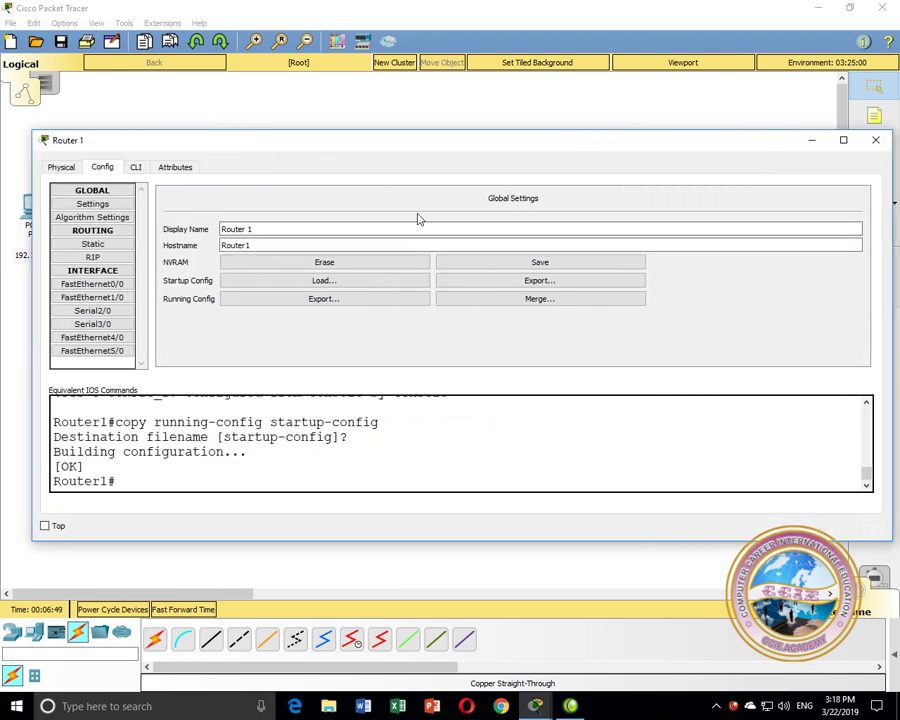
pyautogui.moveTo(398, 147); pyautogui.dragTo(416, 265)
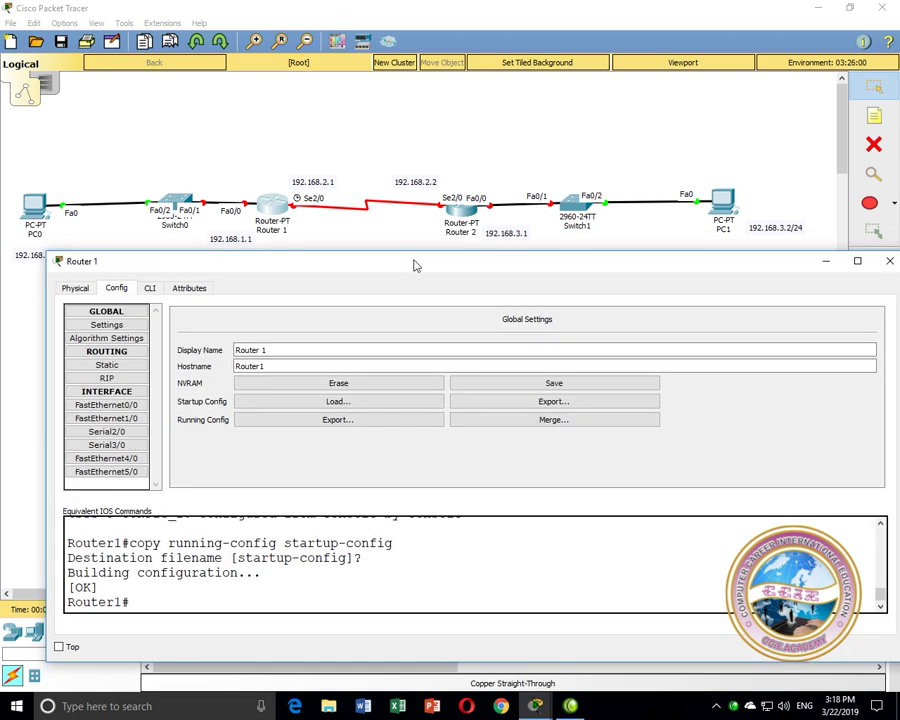
pyautogui.click(149, 288)
pyautogui.press('Return')
pyautogui.press('Return')
pyautogui.press('Return')
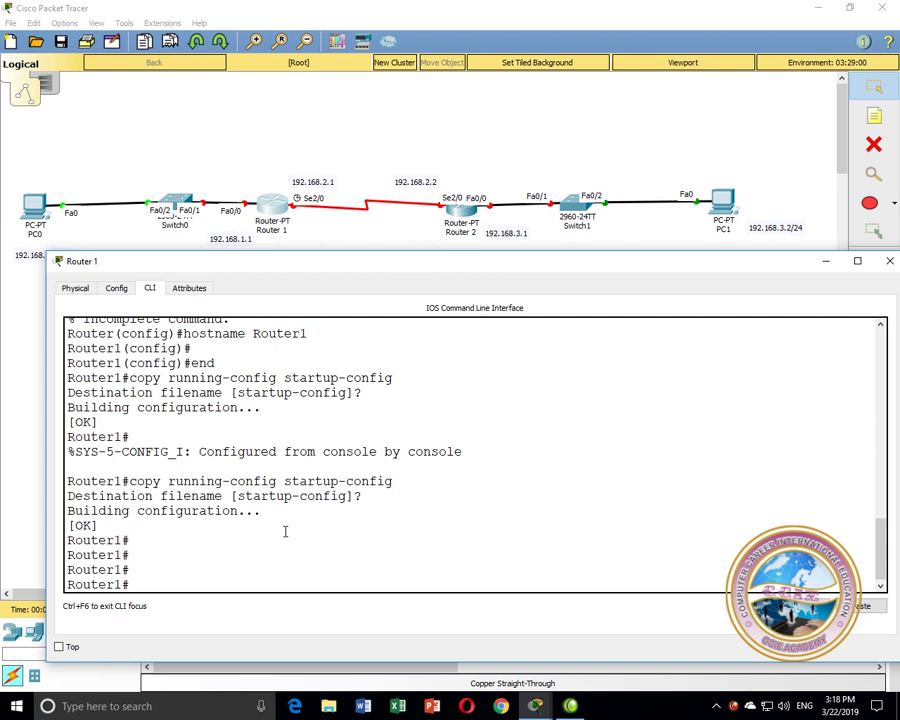
# - Enter global configuration mode on Router 1 and select interface serial 2/0 for configuration
pyautogui.write('conf t')
pyautogui.press('Return')
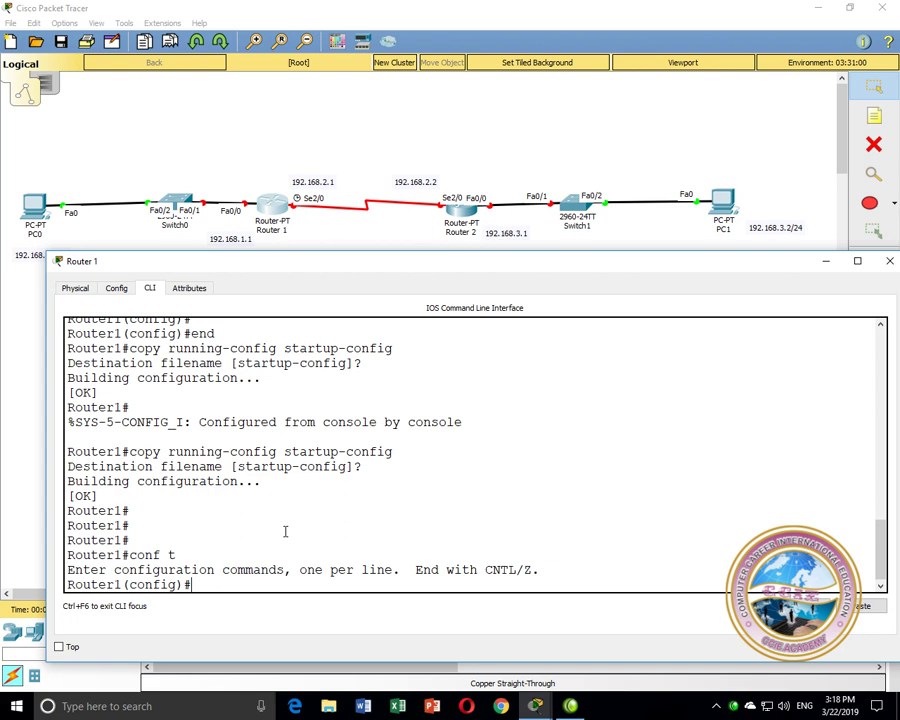
pyautogui.write('itn')
pyautogui.press('Tab')
pyautogui.press('BackSpace')
pyautogui.press('BackSpace')
pyautogui.write('nt')
pyautogui.press('Tab')
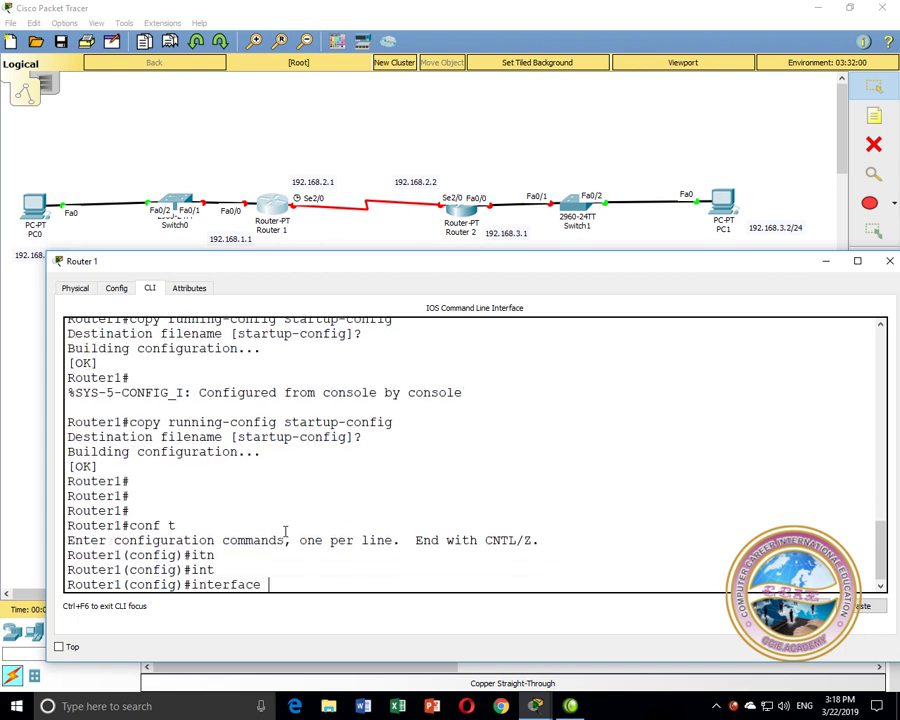
pyautogui.write('se')
pyautogui.press('Tab')
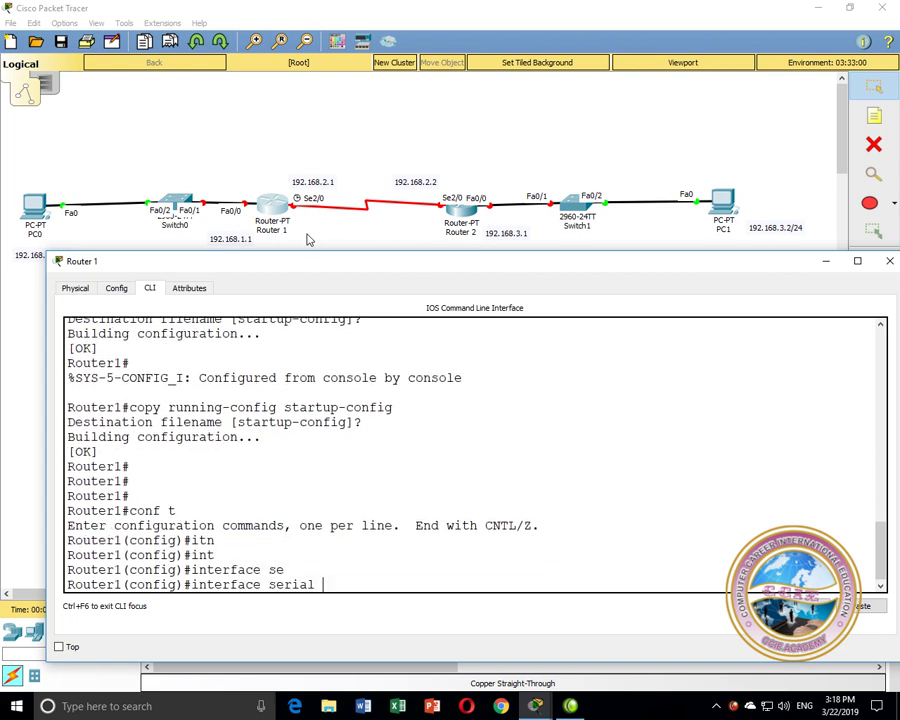
pyautogui.write('2/0')
pyautogui.press('Return')
# - Assign IP address 192.168.2.1 with subnet mask 255.255.255.0 to Router 1's serial 2/0 interface
pyautogui.write('ip add')
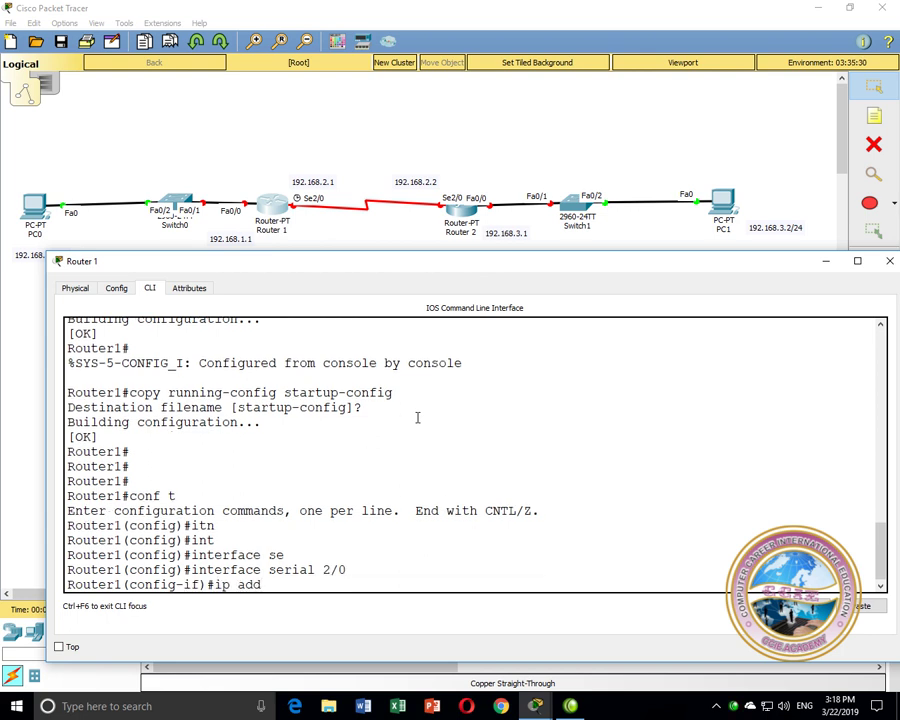
pyautogui.press('Tab')
pyautogui.write('1')
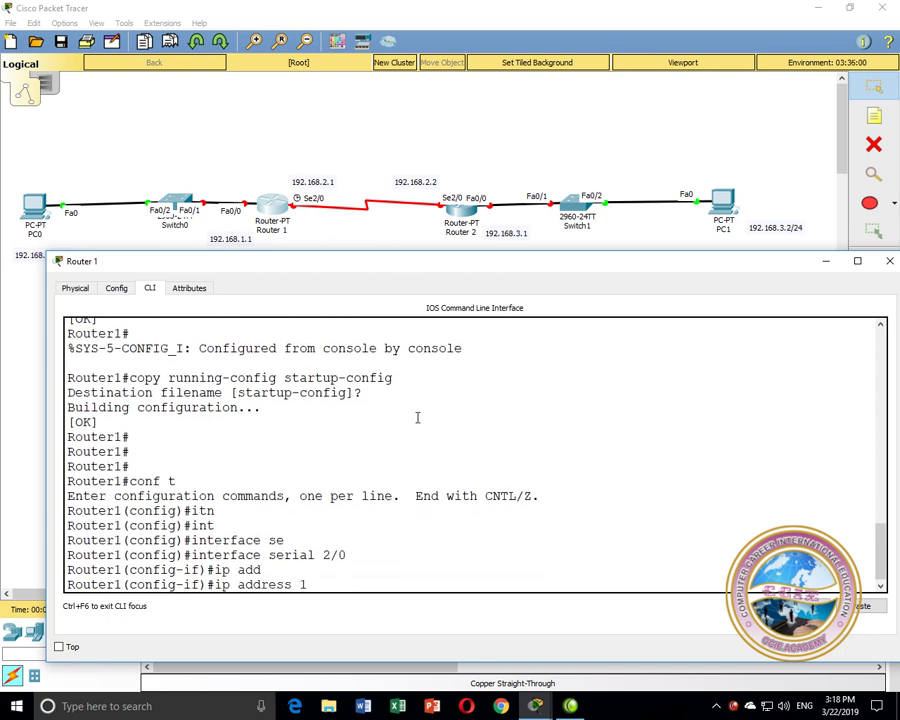
pyautogui.write('92.168.2.1 255.255.255.0')
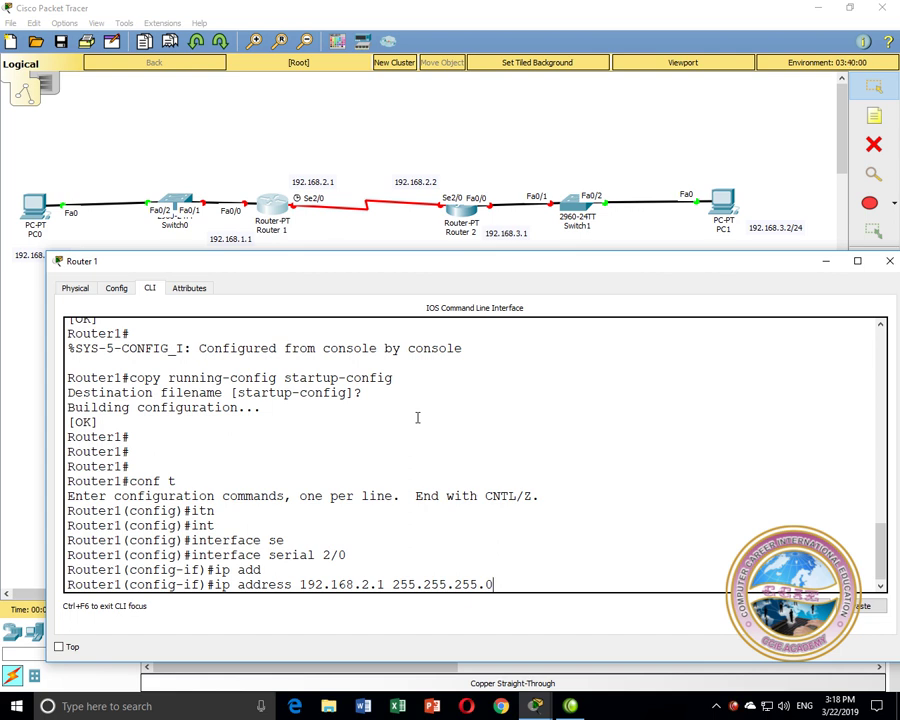
pyautogui.press('Return')
# - Enable Router 1's serial 2/0 interface with no shutdown and exit its interface configuration
pyautogui.write('no s')
pyautogui.write('jh')
pyautogui.press('BackSpace')
pyautogui.press('BackSpace')
pyautogui.write('h')
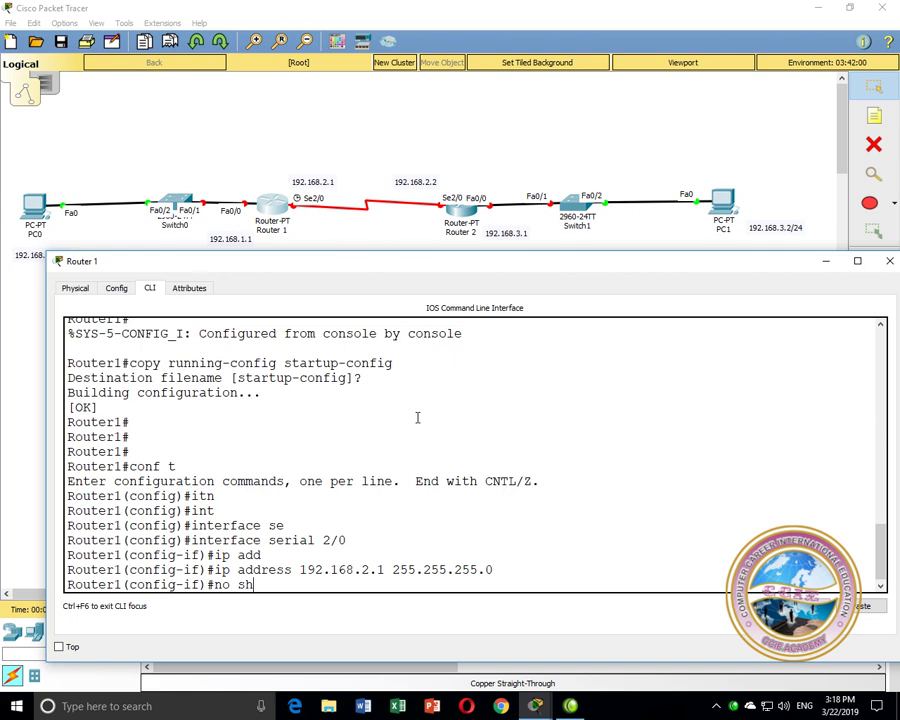
pyautogui.press('Tab')
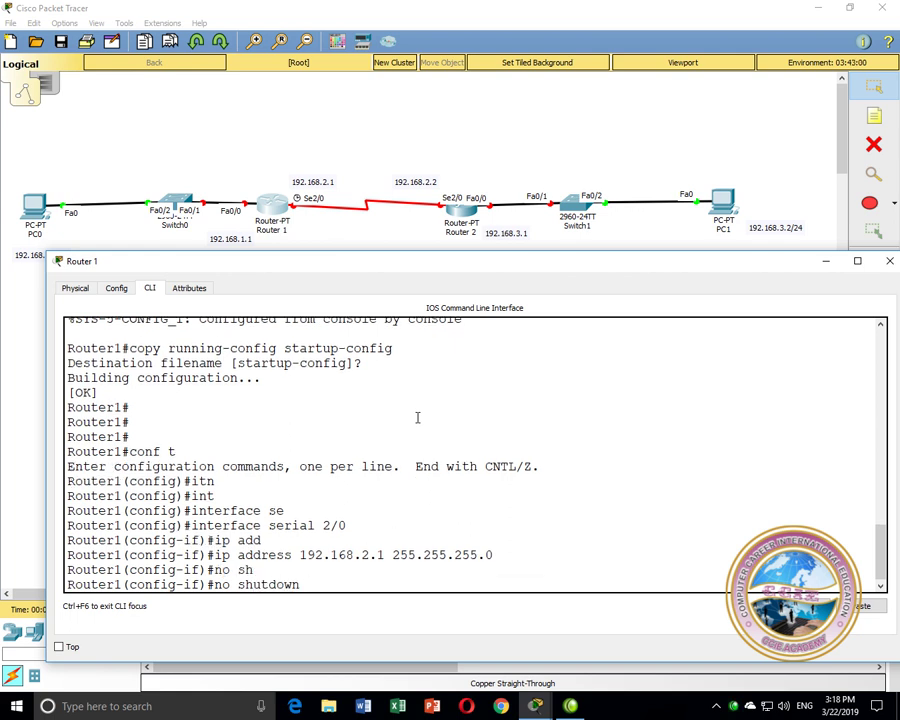
pyautogui.press('Return')
pyautogui.press('Return')
pyautogui.write('exit')
pyautogui.press('Return')
# - Assign IP address 192.168.1.1 with subnet mask 255.255.255.0 to Router 1's fastEthernet 0/0 interface
pyautogui.write('interface f')
pyautogui.press('Tab')
pyautogui.write('f')
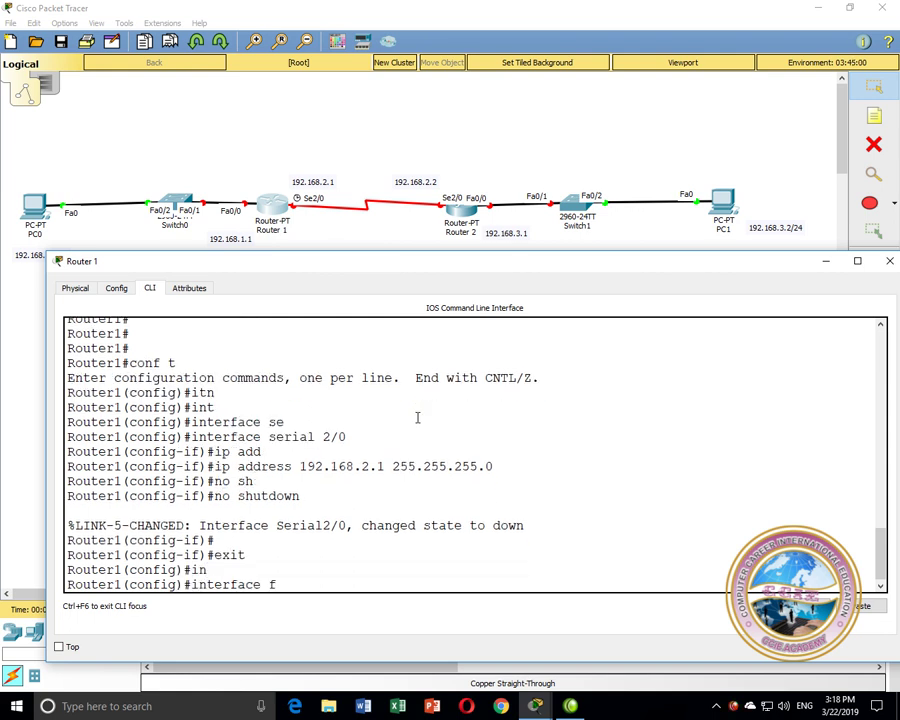
pyautogui.write('a')
pyautogui.press('Tab')
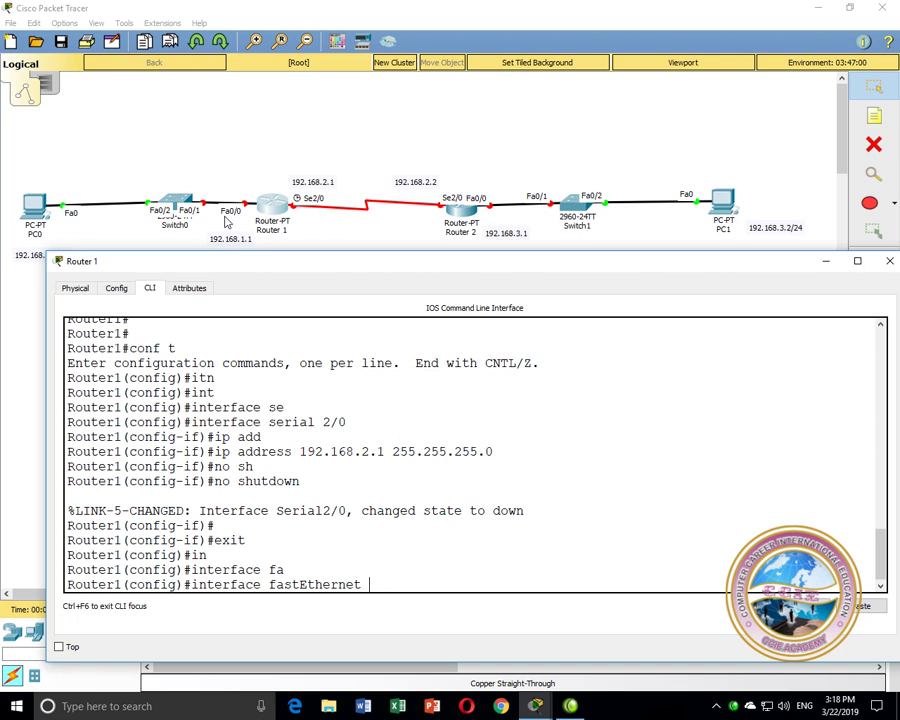
pyautogui.write('0/0')
pyautogui.press('Return')
pyautogui.write('ip add')
pyautogui.press('Tab')
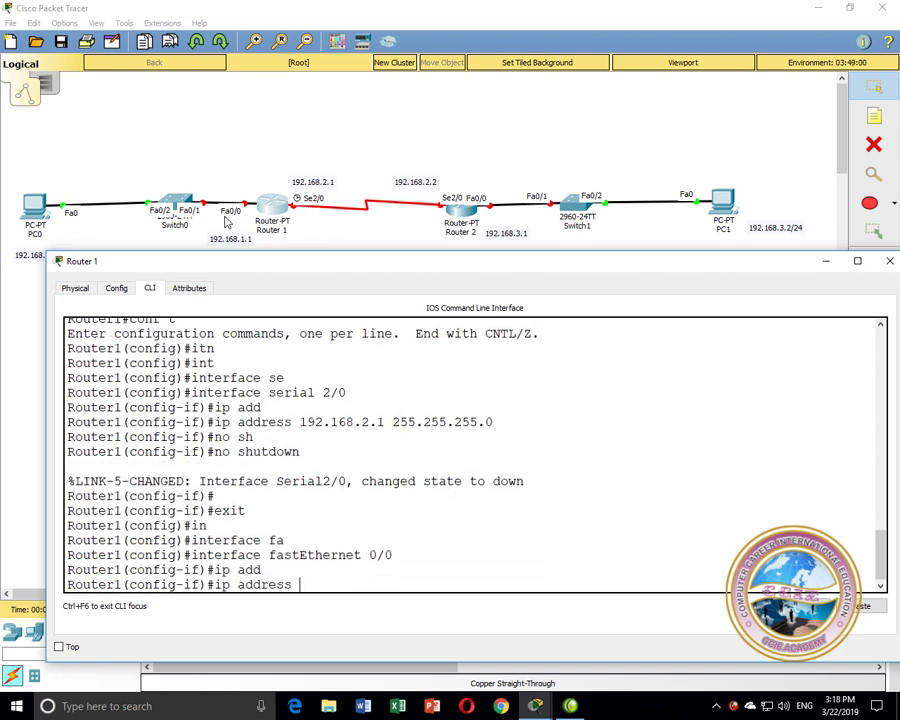
pyautogui.write('192.168.1.1 255.255.255.')
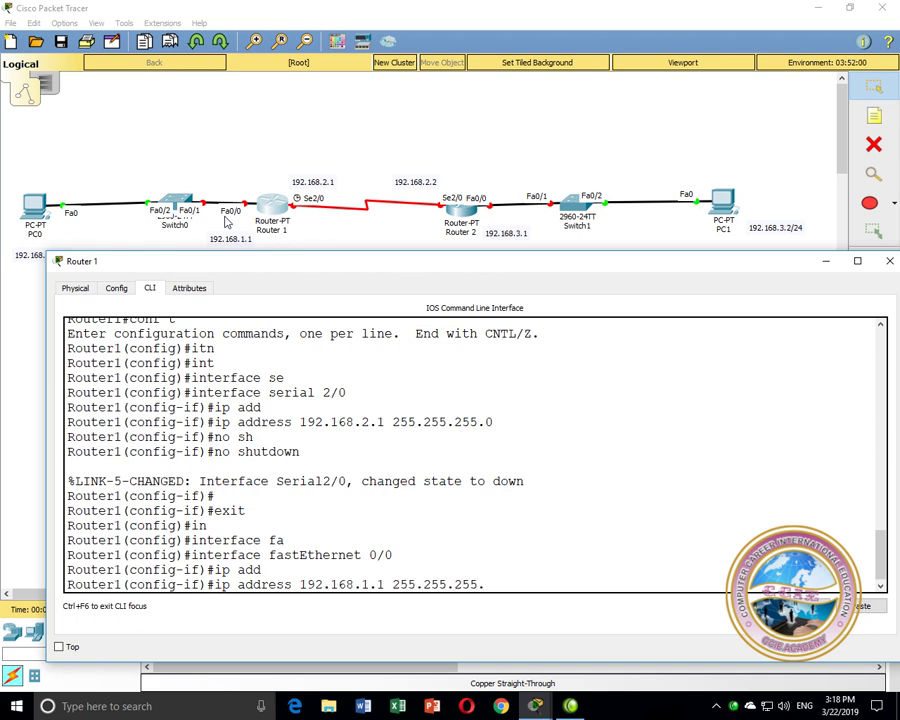
pyautogui.write('0')
pyautogui.press('Return')
# - Enable Router 1's fastEthernet 0/0 interface, exit its interface configuration and close the Router 1 window
pyautogui.write('no sh')
pyautogui.press('Return')
pyautogui.write('er1(config-if)#ex')
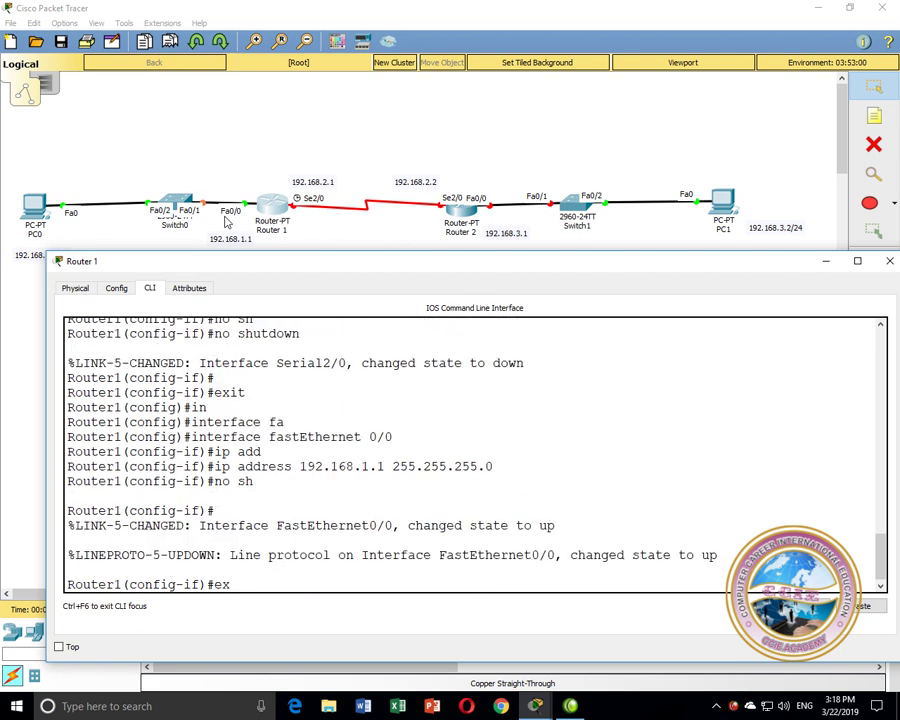
pyautogui.write('it')
pyautogui.press('Return')
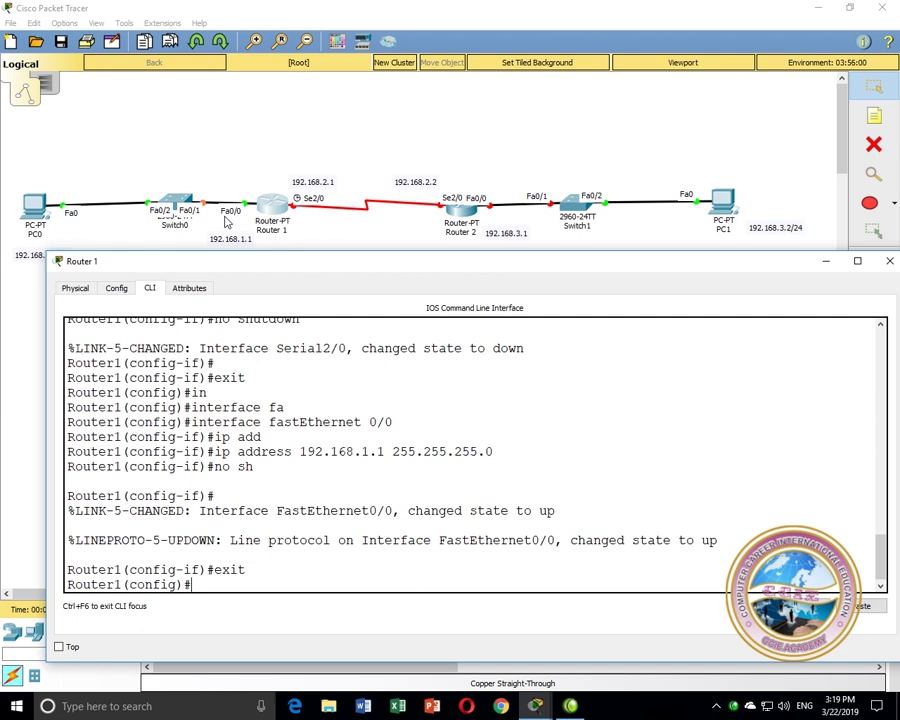
pyautogui.click(889, 261)
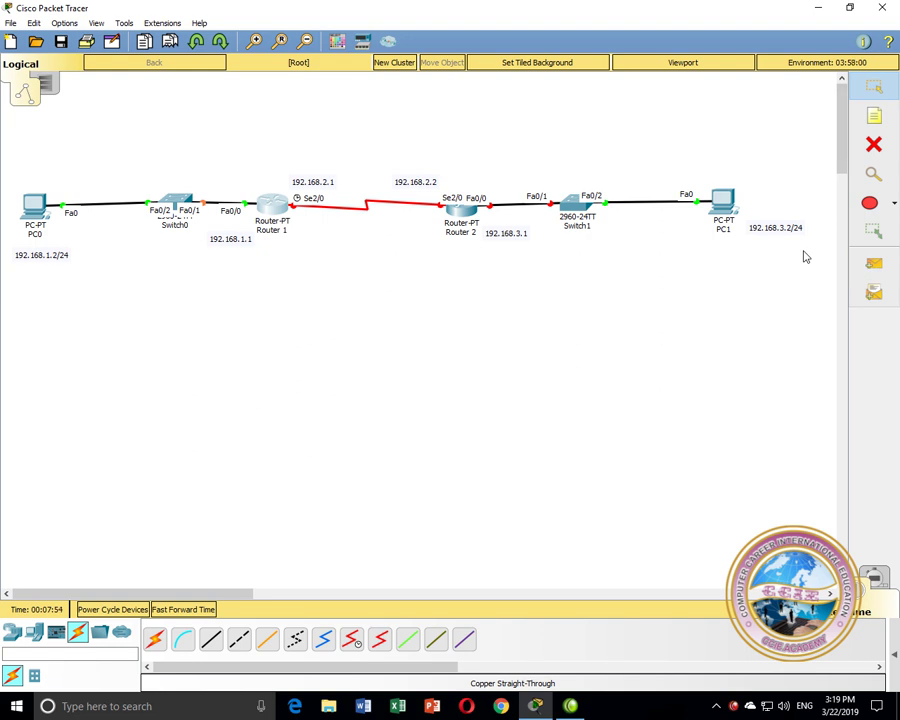
# - Open Router 2's command-line interface in global configuration mode, with the window widened and placed below the topology
pyautogui.click(463, 221)
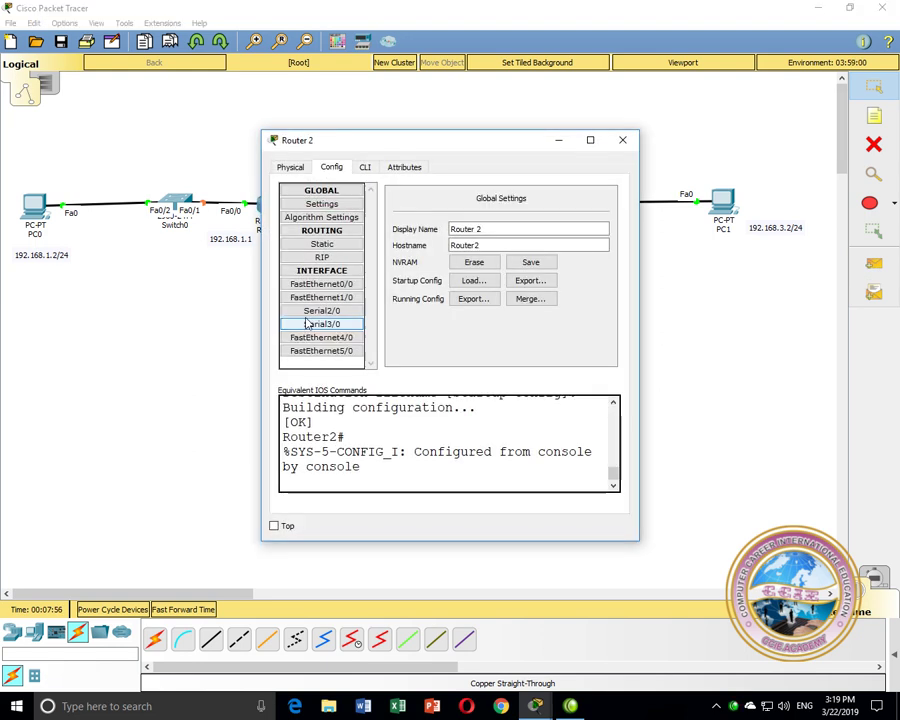
pyautogui.moveTo(260, 370); pyautogui.dragTo(6, 372)
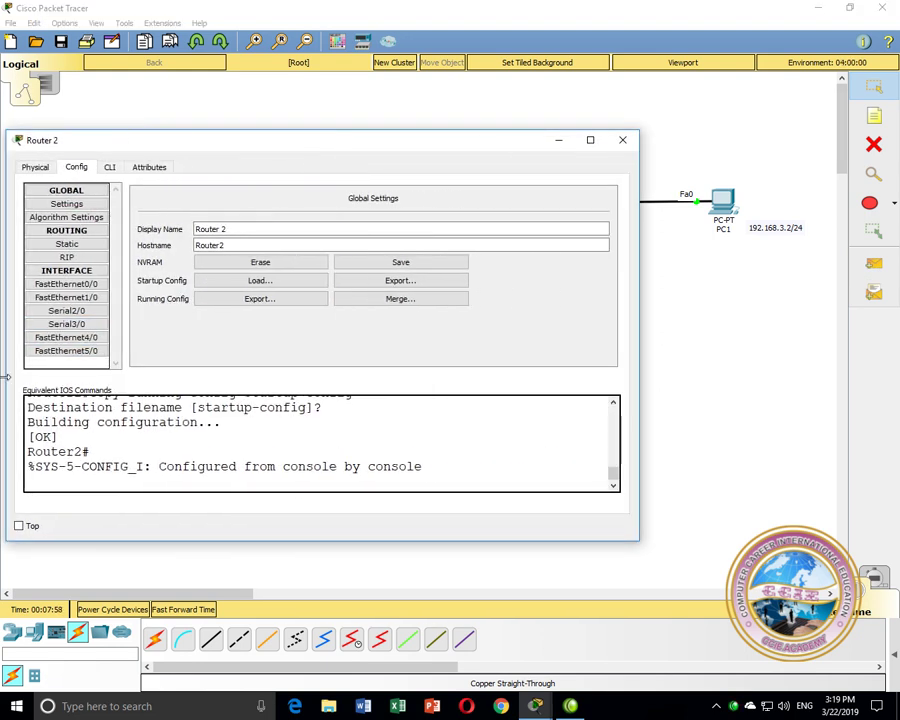
pyautogui.moveTo(632, 346); pyautogui.dragTo(870, 352)
pyautogui.moveTo(420, 153); pyautogui.dragTo(444, 284)
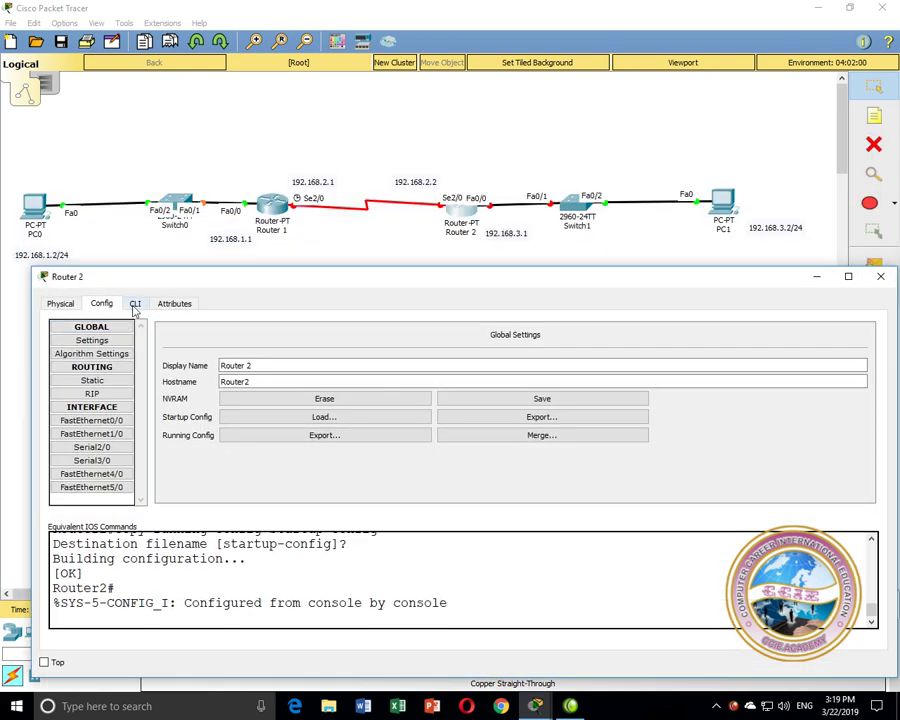
pyautogui.click(135, 303)
pyautogui.press('Return')
pyautogui.write('conf t')
pyautogui.press('Return')
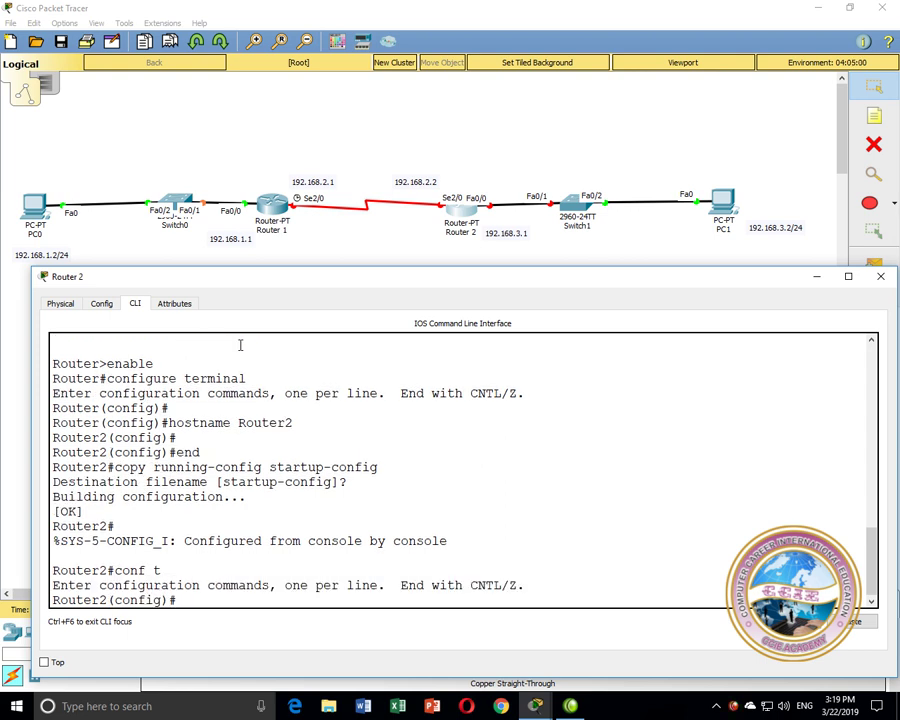
# - Assign IP address 192.168.2.2 with subnet mask 255.255.255.0 to Router 2's serial 2/0 interface
pyautogui.write('int')
pyautogui.press('Tab')
pyautogui.write('se')
pyautogui.press('Tab')
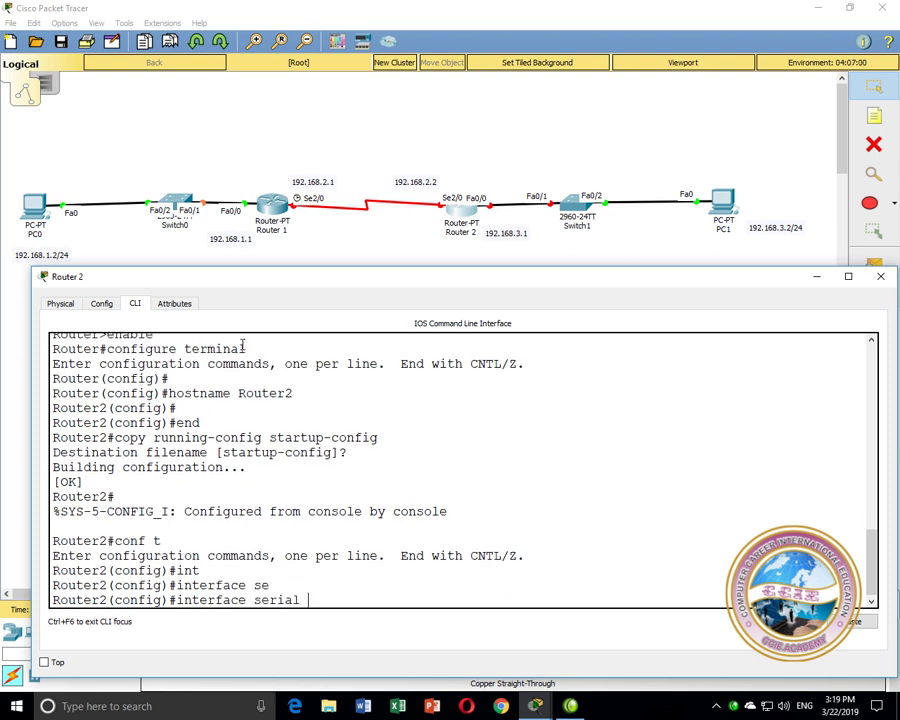
pyautogui.write('2/0')
pyautogui.press('Return')
pyautogui.write('ip add')
pyautogui.press('Tab')
pyautogui.write('1')
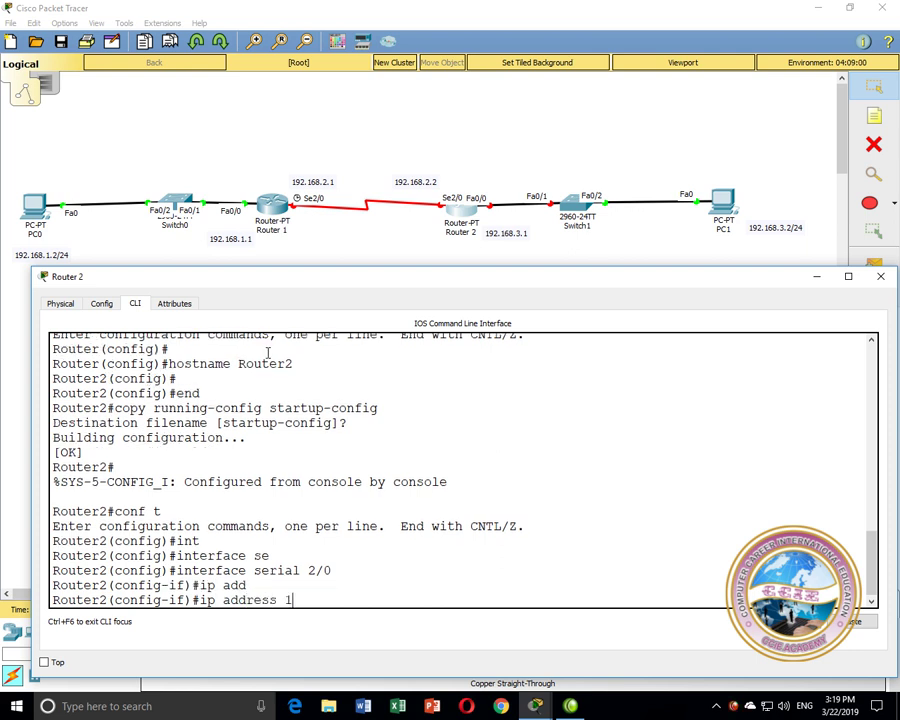
pyautogui.write('92.168.2.2 255.255.25.')
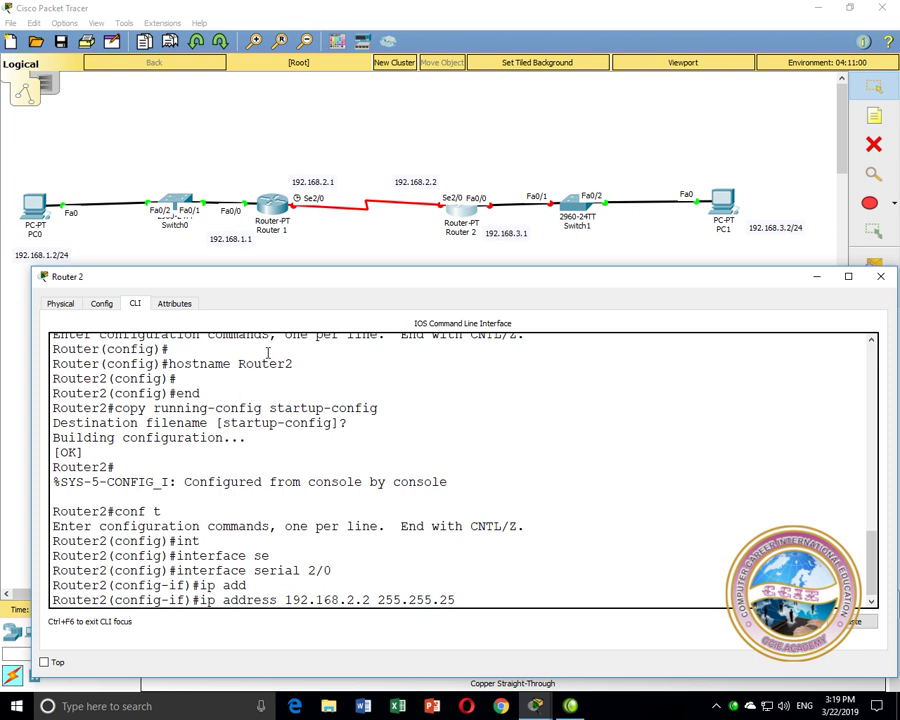
pyautogui.press('BackSpace')
pyautogui.press('BackSpace')
pyautogui.write('55.0')
pyautogui.press('Return')
# - Enable Router 2's serial 2/0 interface with no shutdown and exit its interface configuration
pyautogui.write('no sh')
pyautogui.press('Return')
pyautogui.write('exit')
pyautogui.press('Return')
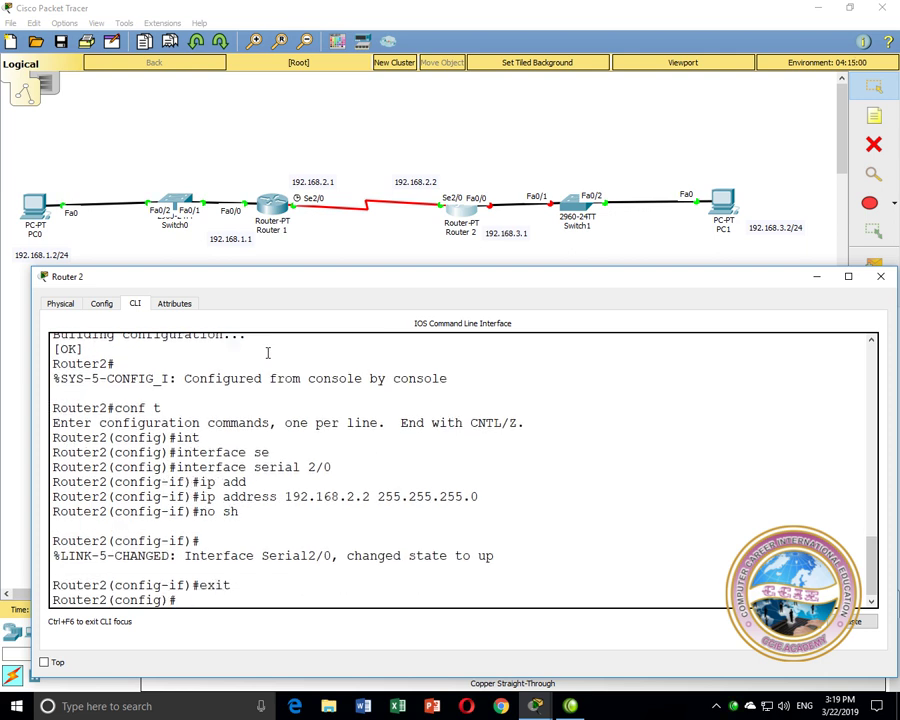
# - Assign IP address 192.168.3.1 with subnet mask 255.255.255.0 to Router 2's fastEthernet 0/0 interface
pyautogui.write('in')
pyautogui.press('Tab')
pyautogui.write('fa')
pyautogui.press('Tab')
pyautogui.write('0/0')
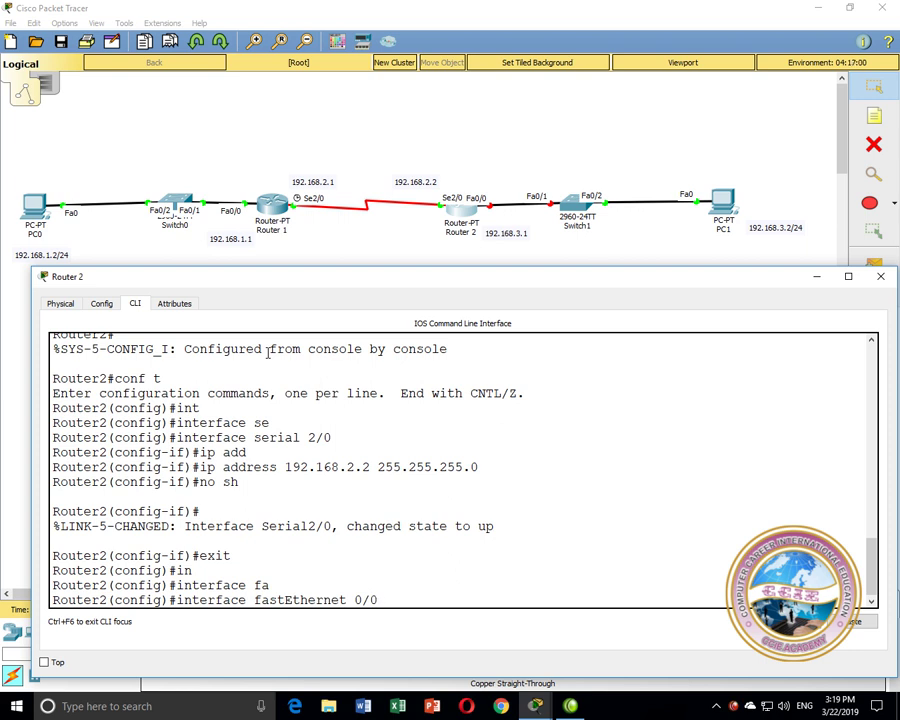
pyautogui.press('Return')
pyautogui.write('ip add')
pyautogui.press('Tab')
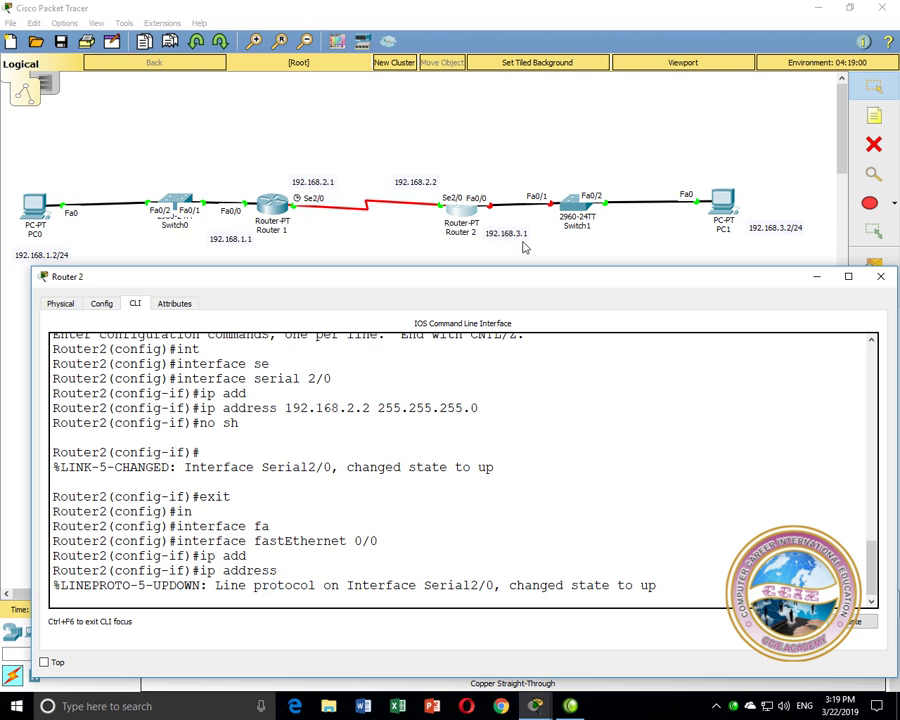
pyautogui.write('192.168.3.1 2')
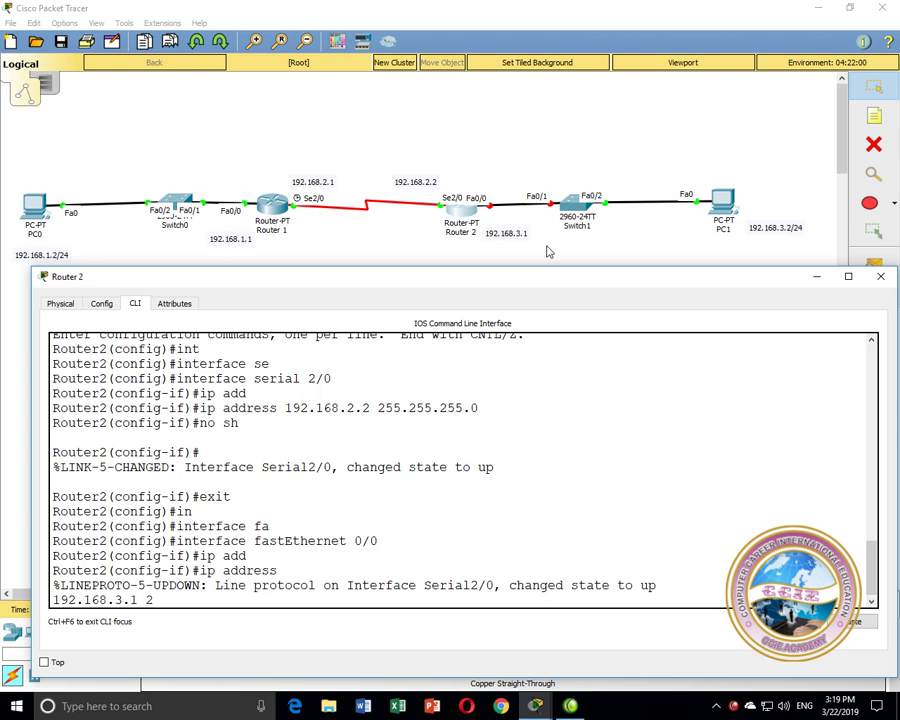
pyautogui.write('55.255.255.0')
pyautogui.press('Return')
# - Enable Router 2's fastEthernet 0/0 interface, exit its interface configuration and close the Router 2 window
pyautogui.write('no sh')
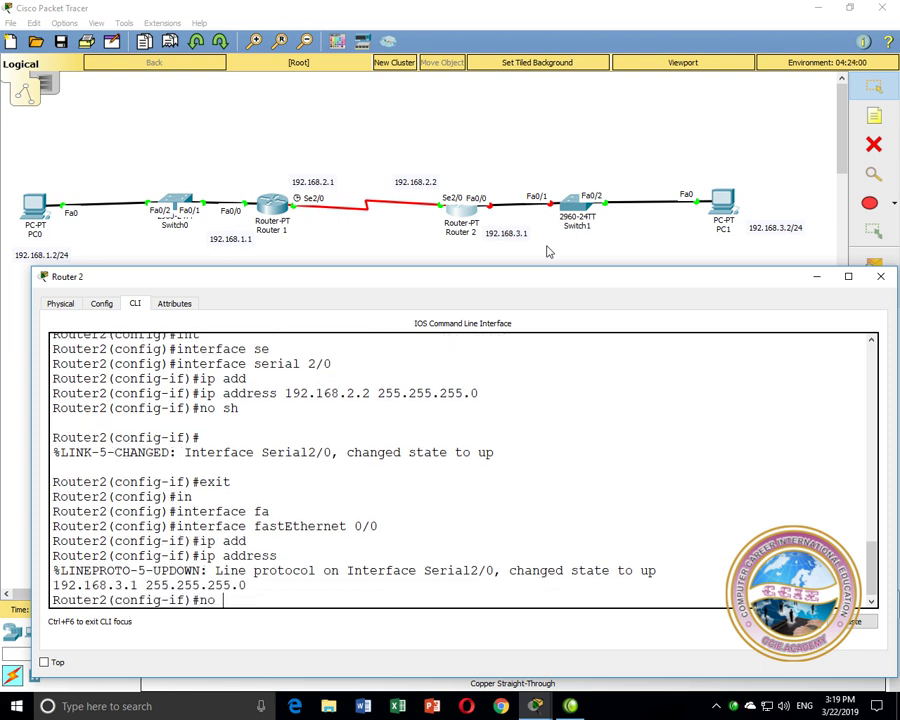
pyautogui.press('Return')
pyautogui.write('exit')
pyautogui.press('Return')
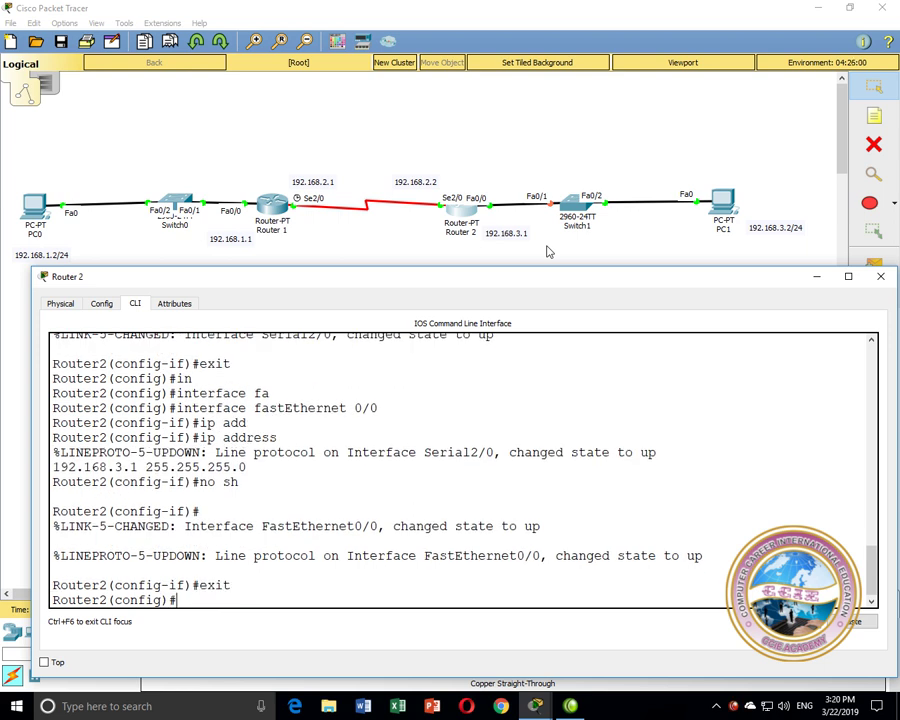
pyautogui.click(880, 276)
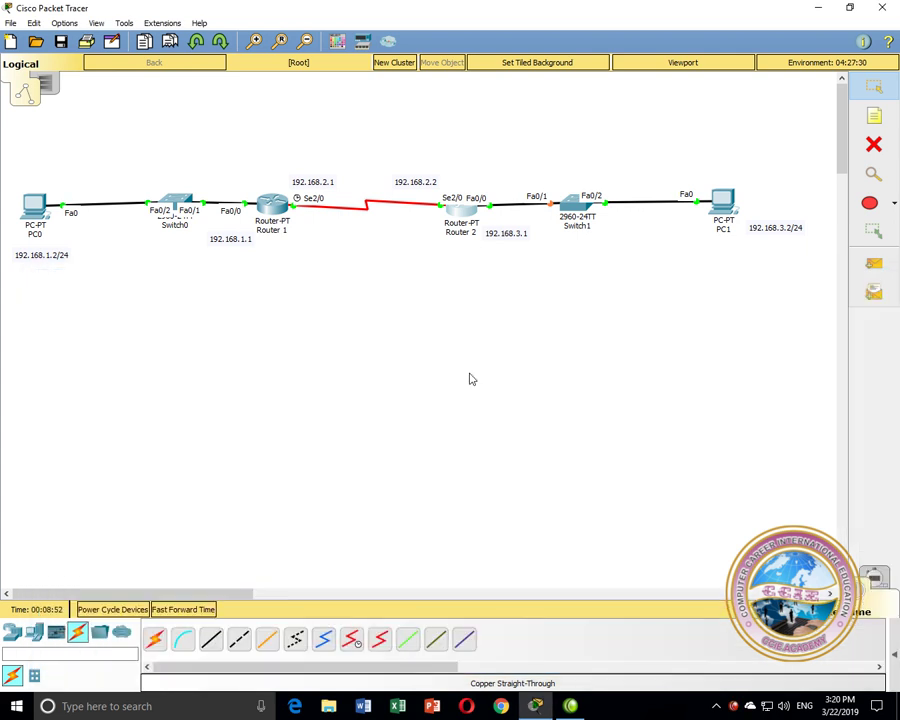
# - Open PC0's command prompt below the topology and ping Router 1's LAN address 192.168.1.1
pyautogui.click(33, 213)
pyautogui.moveTo(263, 106); pyautogui.dragTo(290, 265)
pyautogui.click(555, 317)
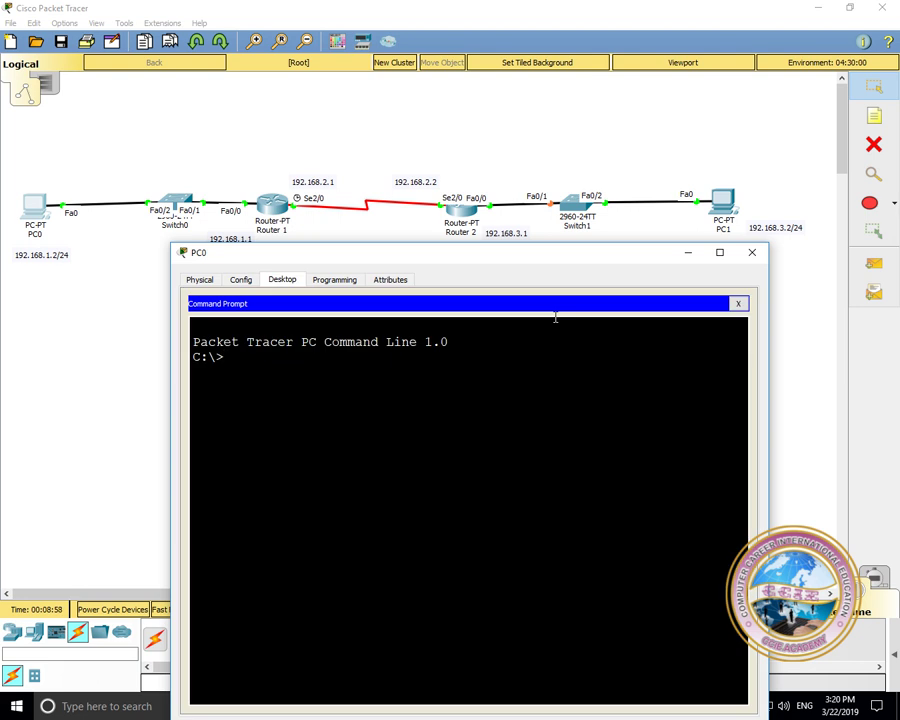
pyautogui.write('ping 192.168.1.1')
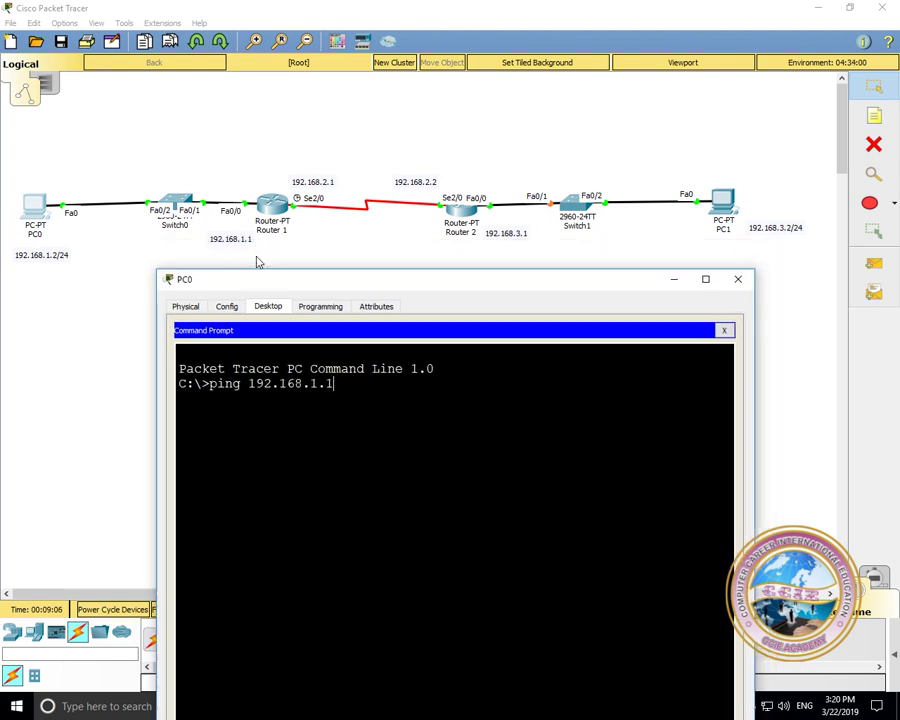
pyautogui.press('Return')
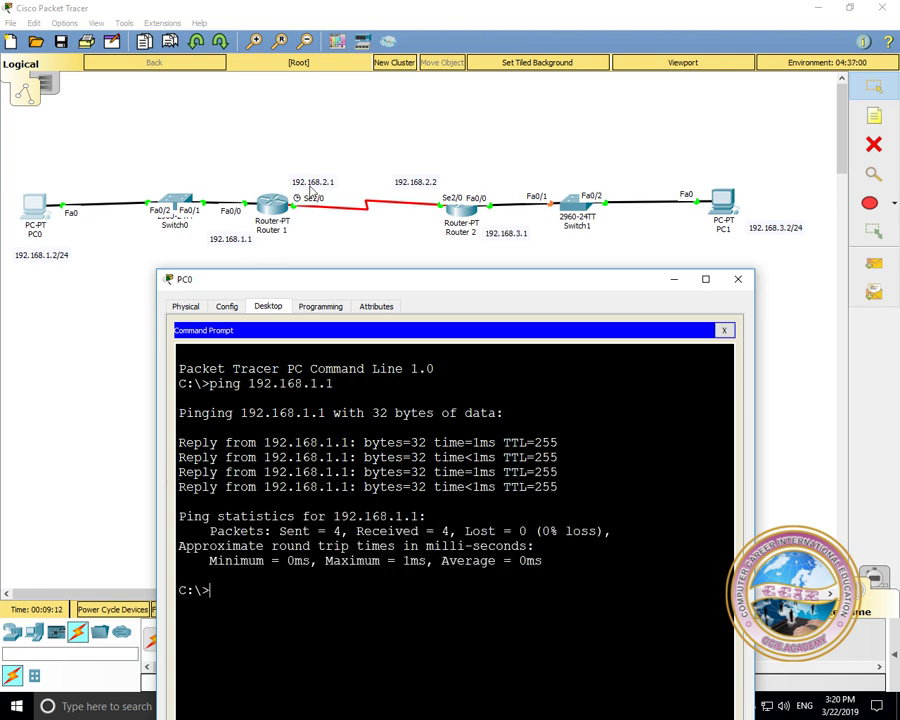
# - Ping Router 1's serial address 192.168.2.1 from PC0
pyautogui.press('Up')
pyautogui.press('BackSpace')
pyautogui.write('2.1')
pyautogui.press('Return')
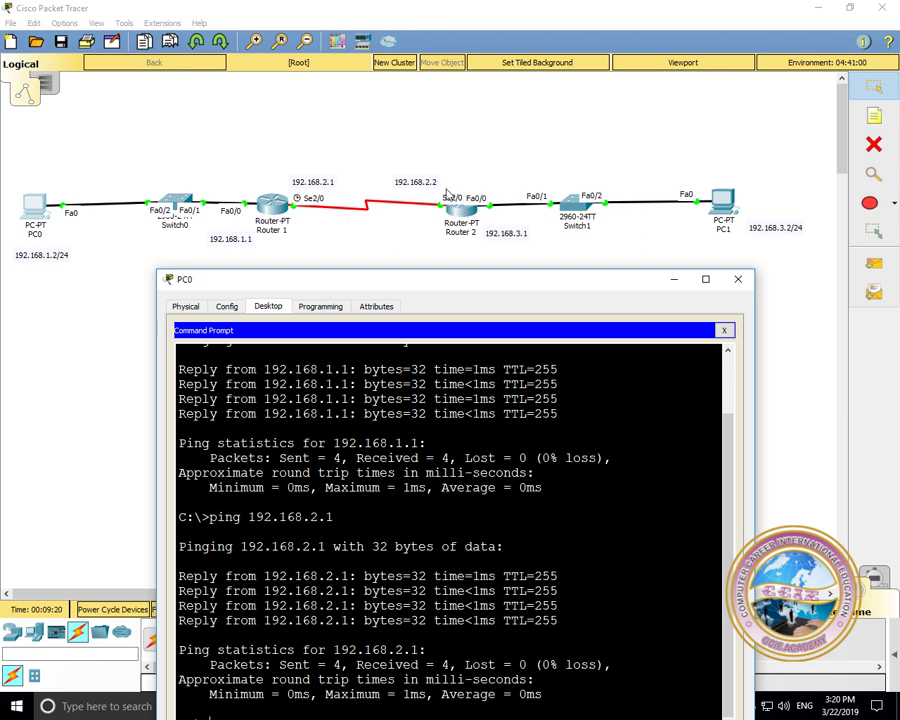
# - Ping Router 2's serial address 192.168.2.2 from PC0, with the topology kept in view, and close the PC0 window
pyautogui.moveTo(396, 287); pyautogui.dragTo(391, 265)
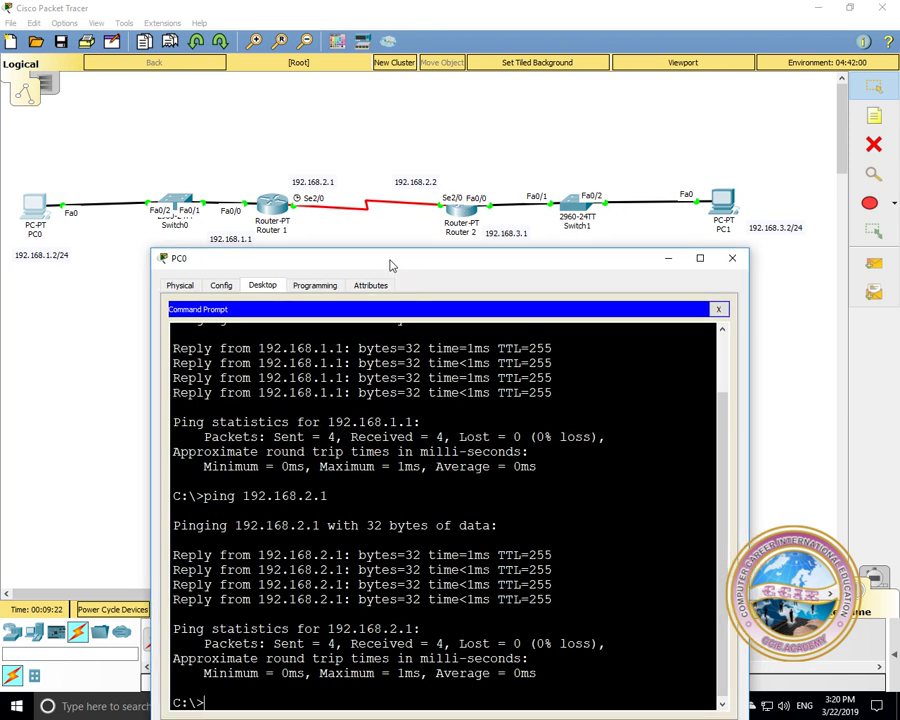
pyautogui.press('Up')
pyautogui.press('BackSpace')
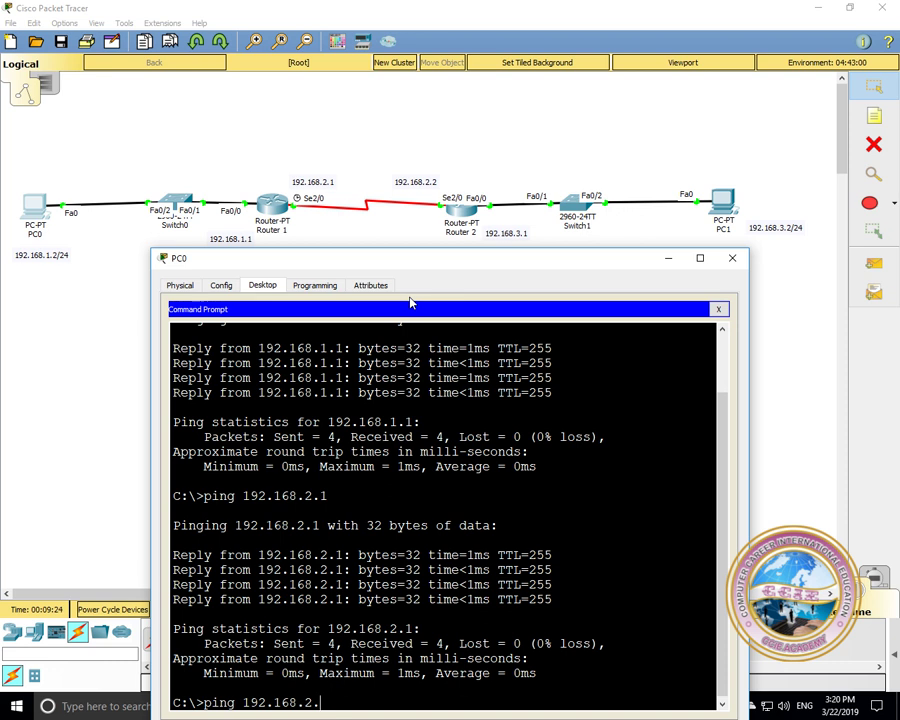
pyautogui.write('2')
pyautogui.press('Return')
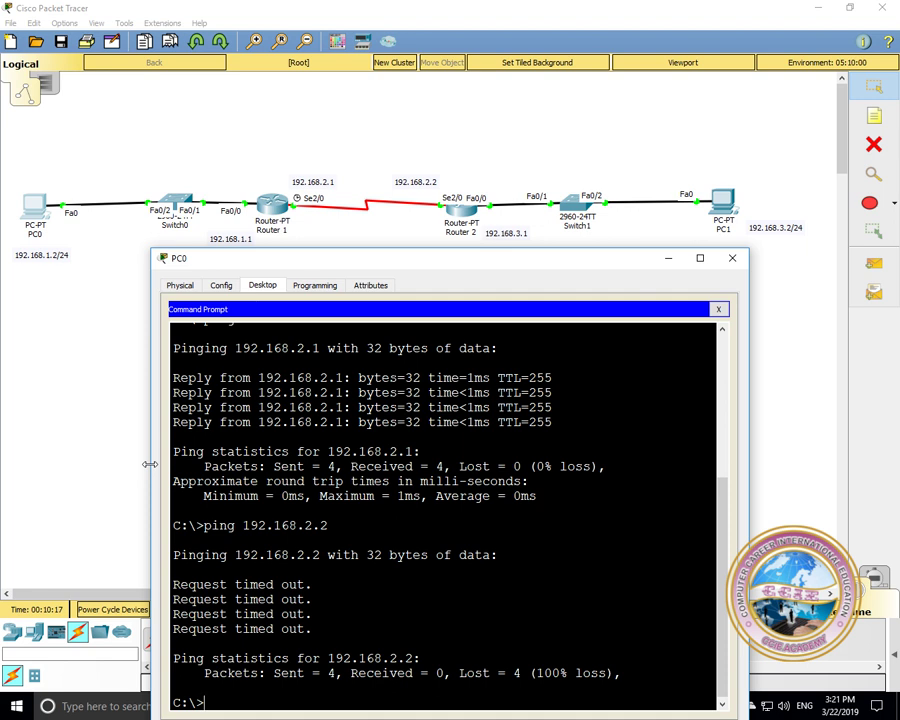
pyautogui.click(733, 259)
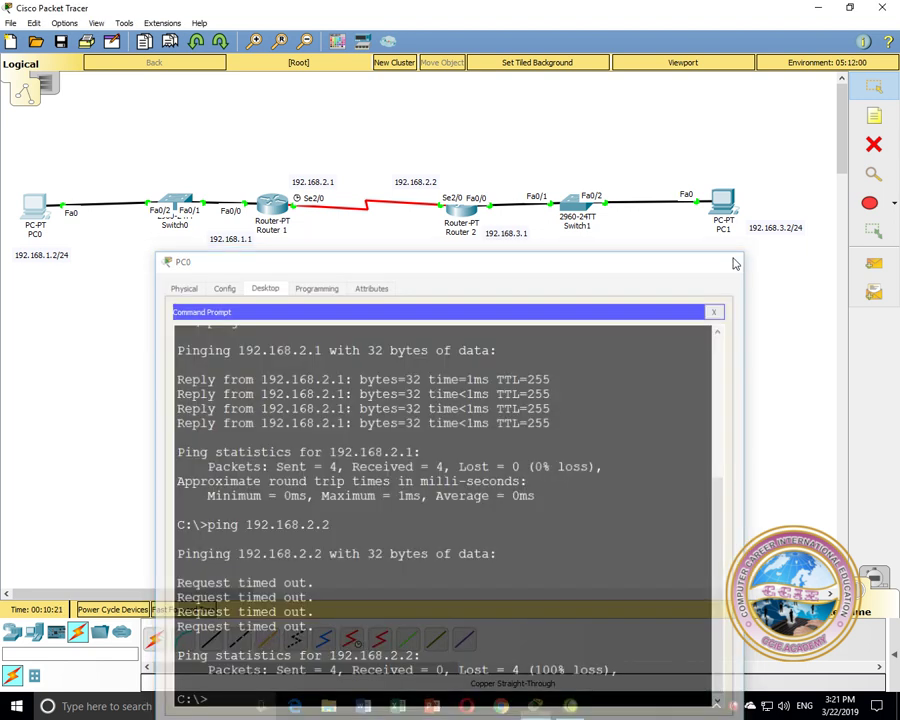
# - Open Router 1's command line, widen its window and place it below the topology with a fresh configuration prompt
pyautogui.click(270, 228)
pyautogui.doubleClick(354, 146)
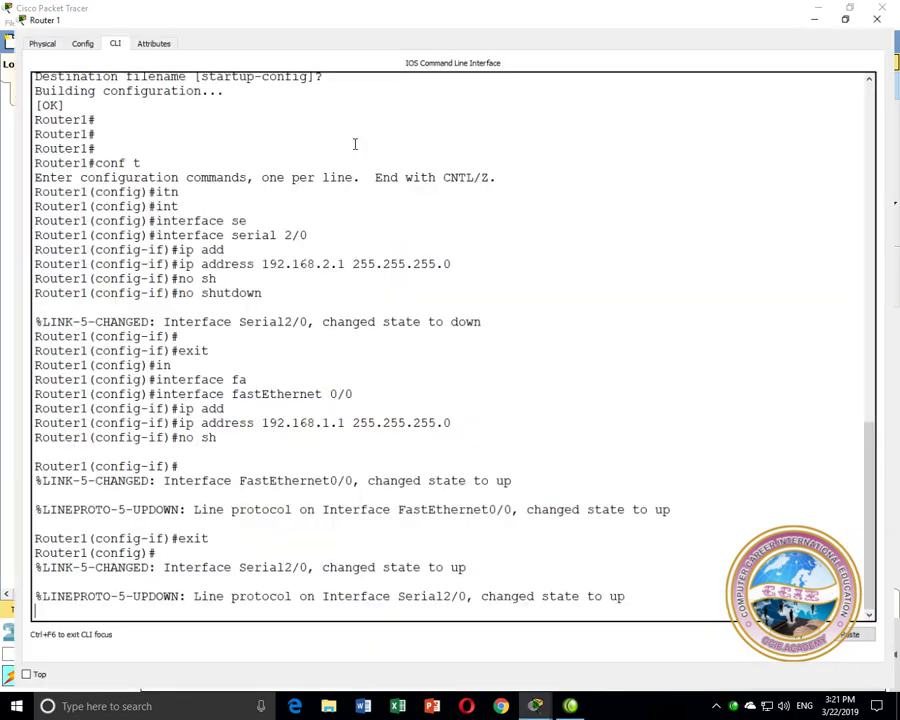
pyautogui.press('Return')
pyautogui.press('Return')
pyautogui.press('Return')
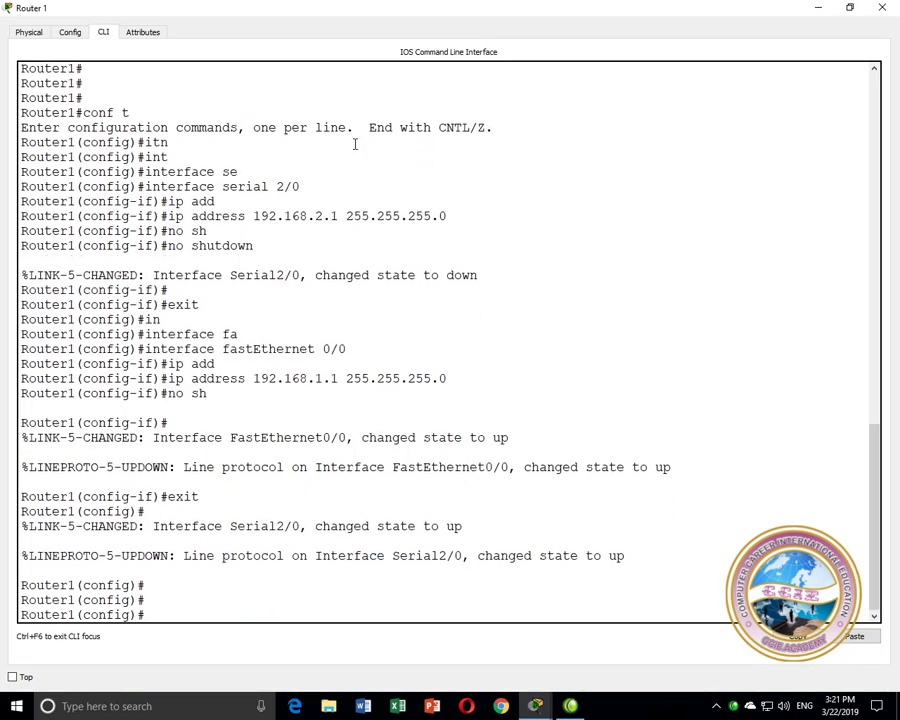
pyautogui.doubleClick(362, 14)
pyautogui.moveTo(261, 372); pyautogui.dragTo(5, 396)
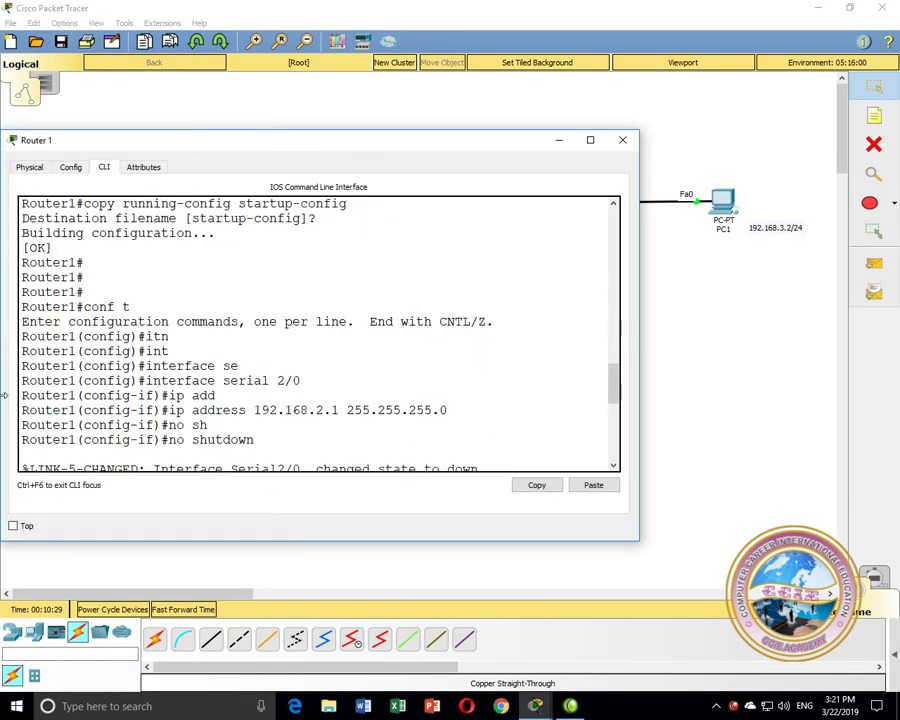
pyautogui.moveTo(639, 391); pyautogui.dragTo(816, 391)
pyautogui.moveTo(390, 144); pyautogui.dragTo(476, 286)
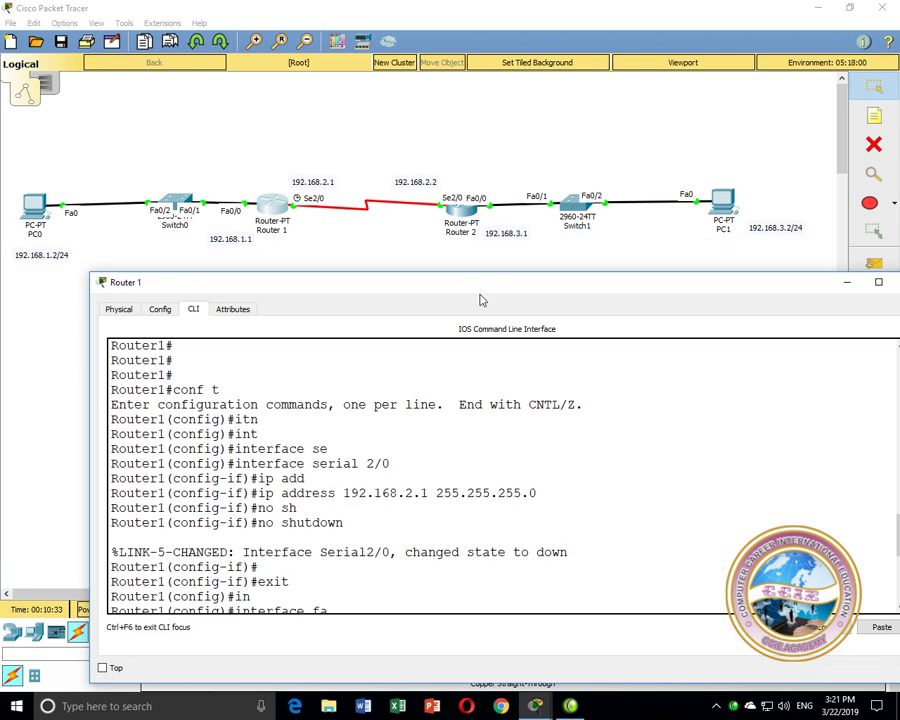
pyautogui.press('Return')
pyautogui.write('ip route')
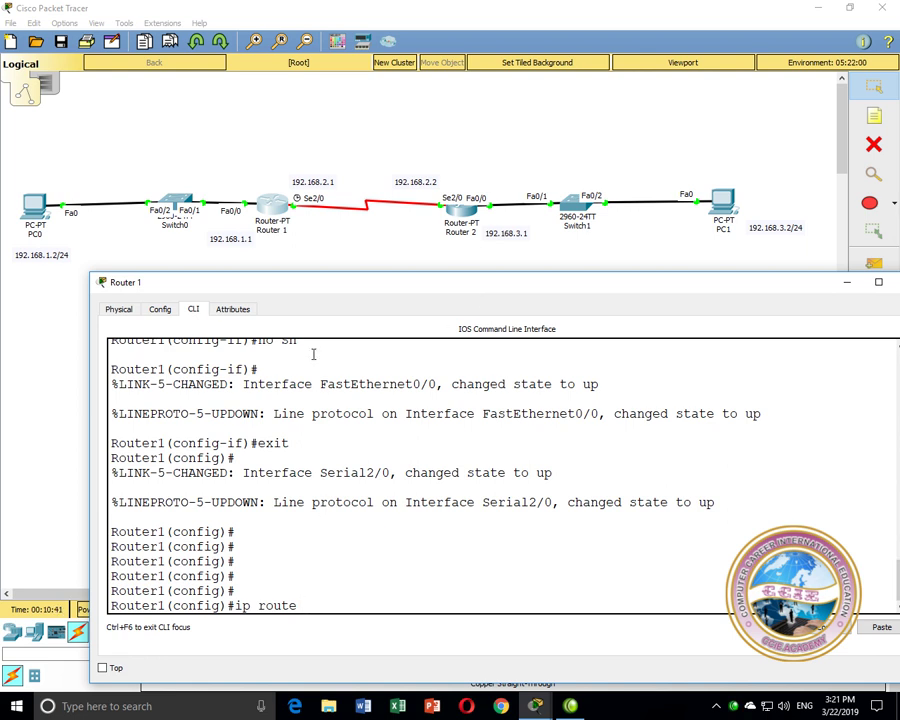
pyautogui.press('BackSpace')
pyautogui.press('BackSpace')
pyautogui.press('BackSpace')
pyautogui.press('BackSpace')
pyautogui.press('BackSpace')
pyautogui.press('BackSpace')
pyautogui.press('BackSpace')
pyautogui.press('BackSpace')
# - List Router 1's directly connected routes with do sh ip rou con and highlight the listed networks
pyautogui.write('do sh ip rou con')
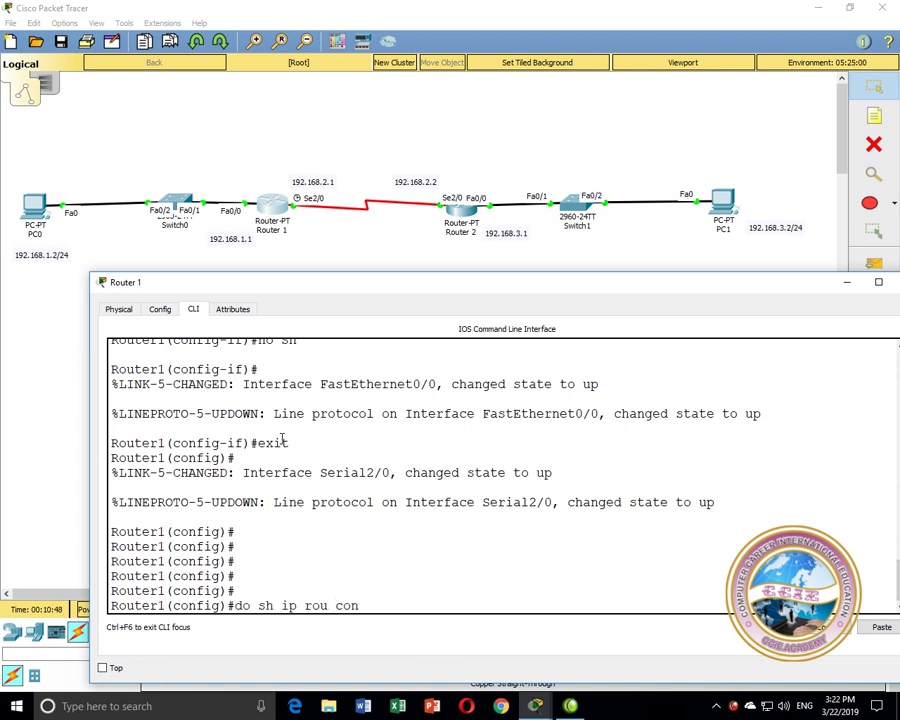
pyautogui.press('Return')
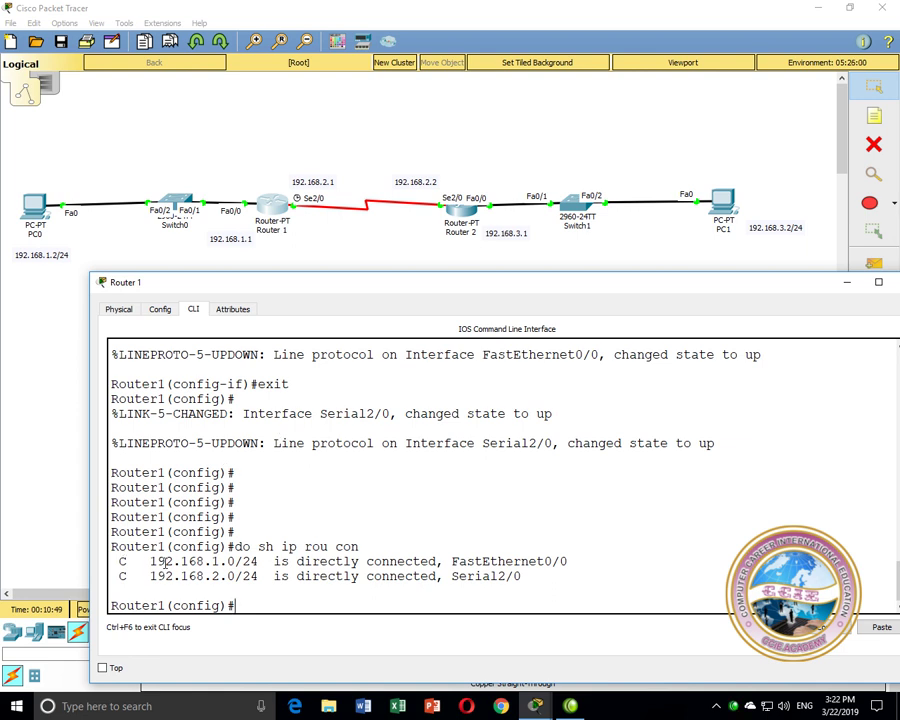
pyautogui.moveTo(150, 561); pyautogui.dragTo(257, 561)
pyautogui.click(150, 576)
pyautogui.moveTo(150, 576); pyautogui.dragTo(251, 597)
# - Add a static route on Router 1 to 192.168.3.0 255.255.255.0 via 192.168.2.2 and minimize its window
pyautogui.click(251, 607)
pyautogui.write('p route 192')
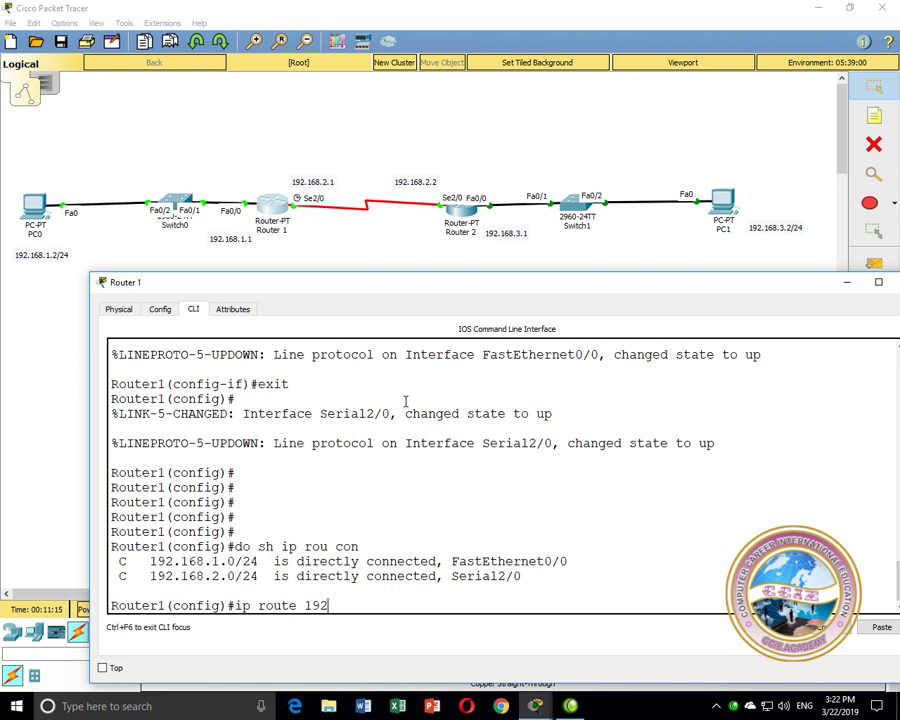
pyautogui.write('.168.3.0 255.255')
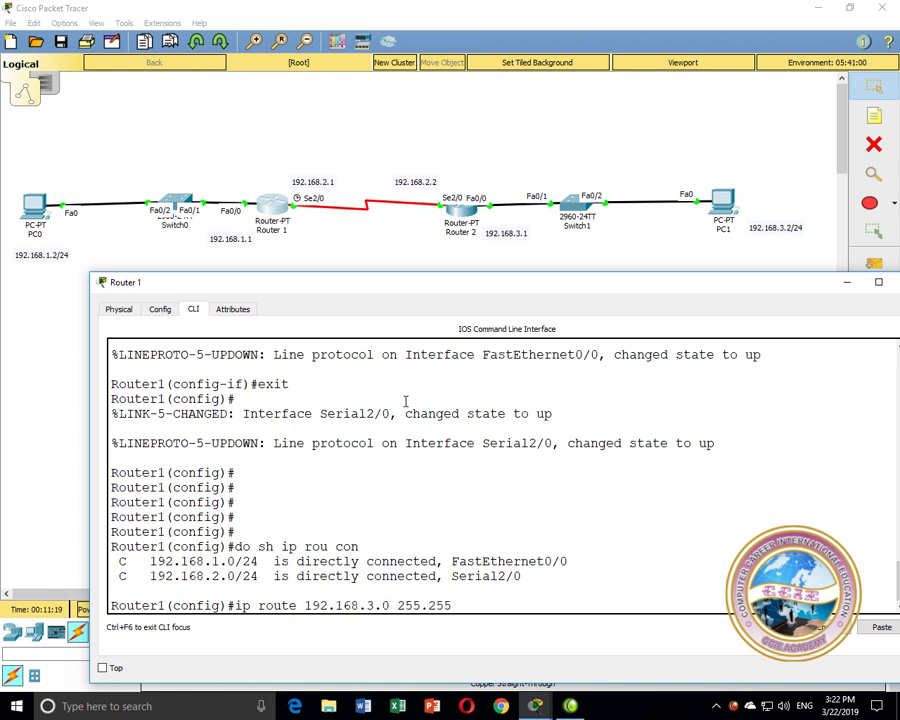
pyautogui.write('.255.0')
pyautogui.write(' 192.16')
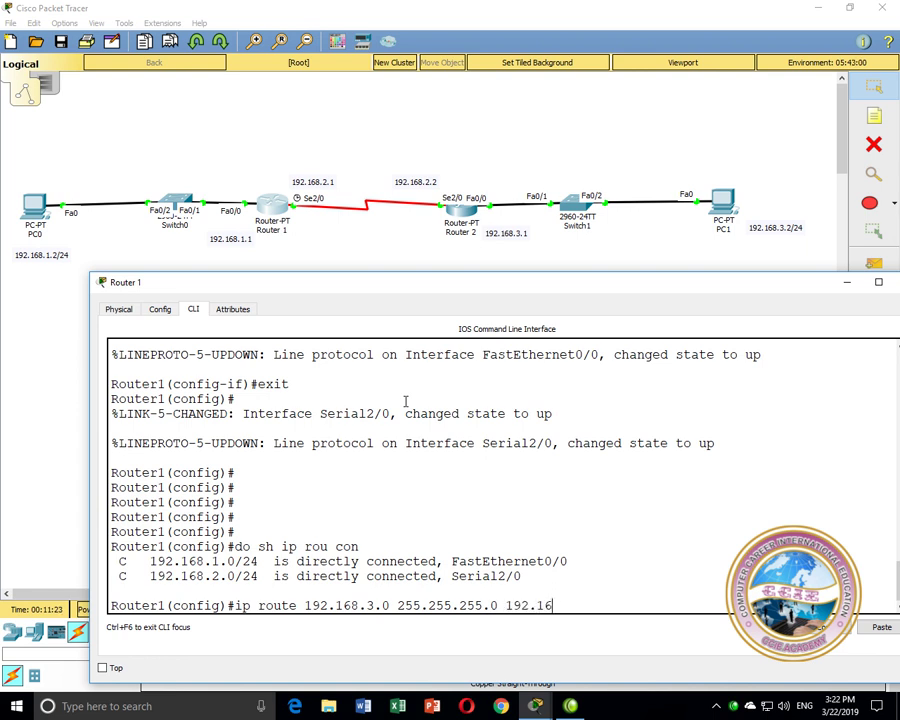
pyautogui.write('8.2.2')
pyautogui.press('Return')
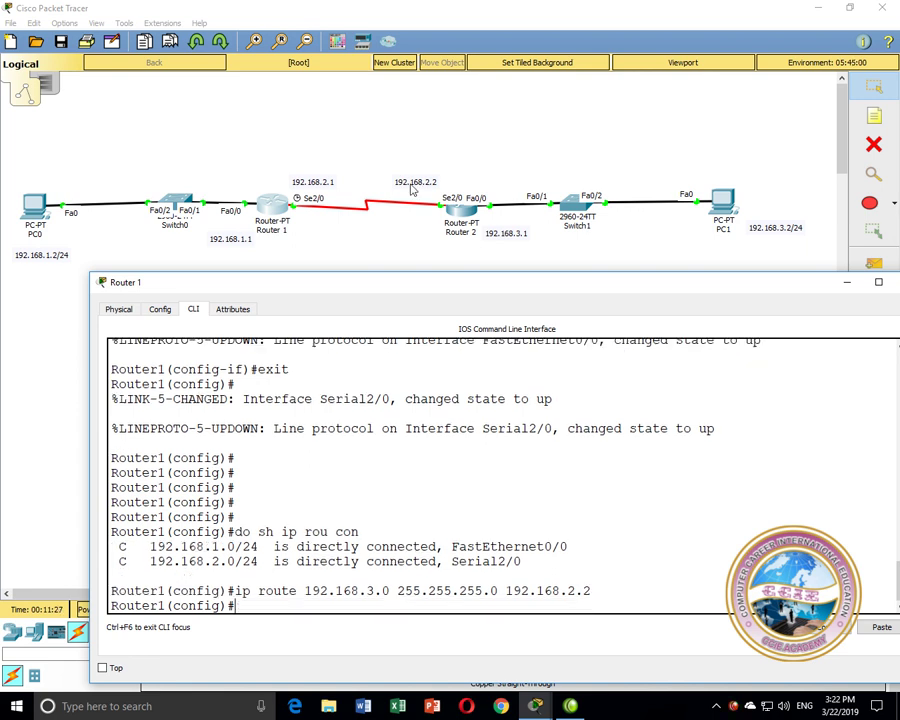
pyautogui.click(846, 283)
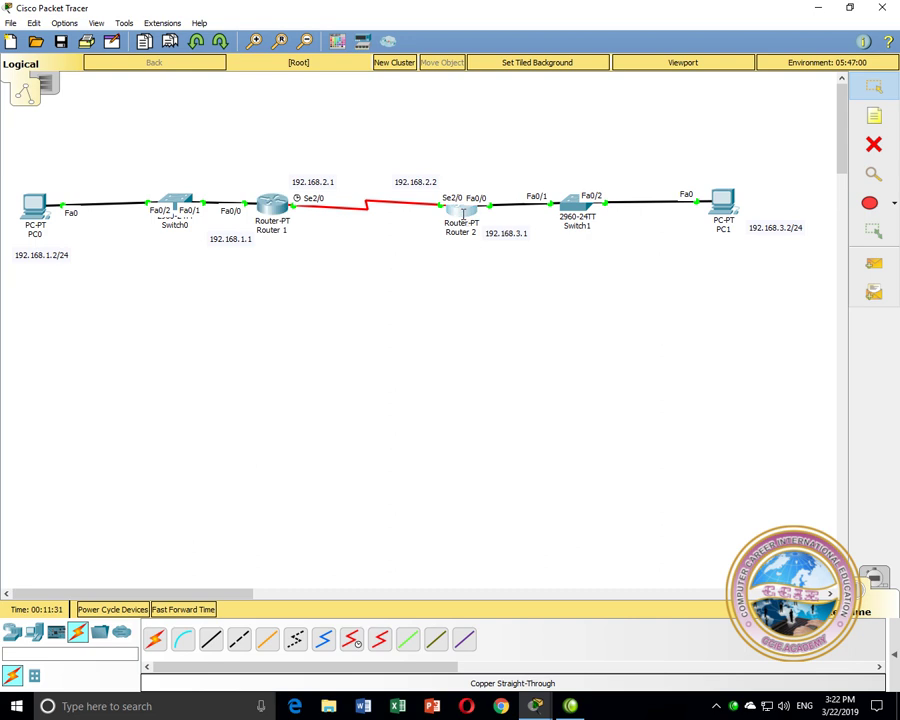
# - Open Router 2's command line, widen its window and place it below the topology
pyautogui.click(458, 206)
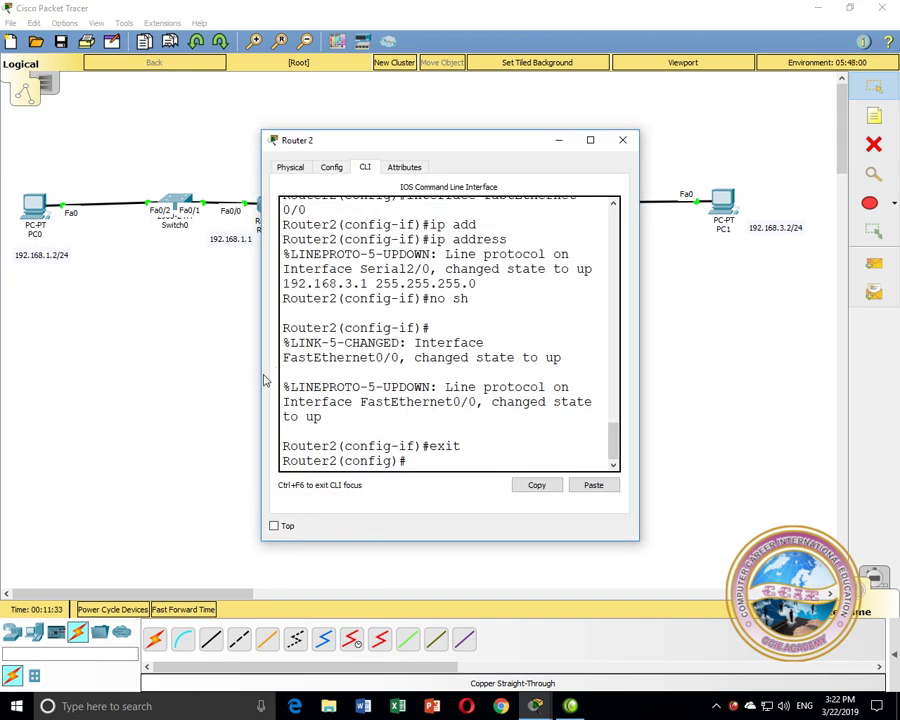
pyautogui.moveTo(261, 374); pyautogui.dragTo(4, 262)
pyautogui.moveTo(635, 356); pyautogui.dragTo(835, 345)
pyautogui.moveTo(448, 146); pyautogui.dragTo(469, 300)
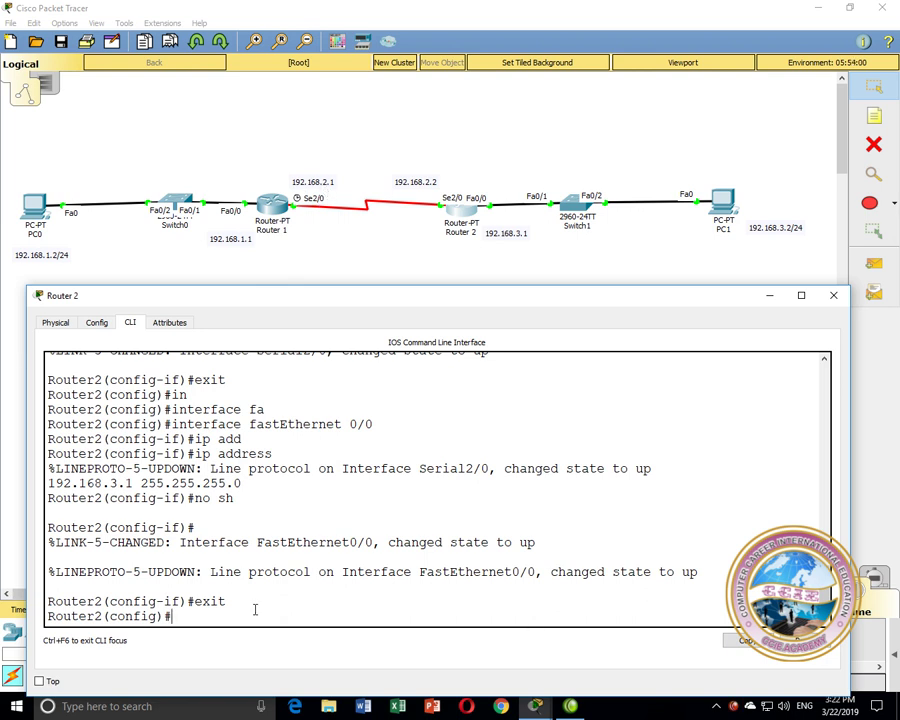
# - Add a static route on Router 2 to 192.168.1.0 255.255.255.0 via 192.168.2.1
pyautogui.write('p')
pyautogui.write('i')
pyautogui.write('p route')
pyautogui.write(' 192.168')
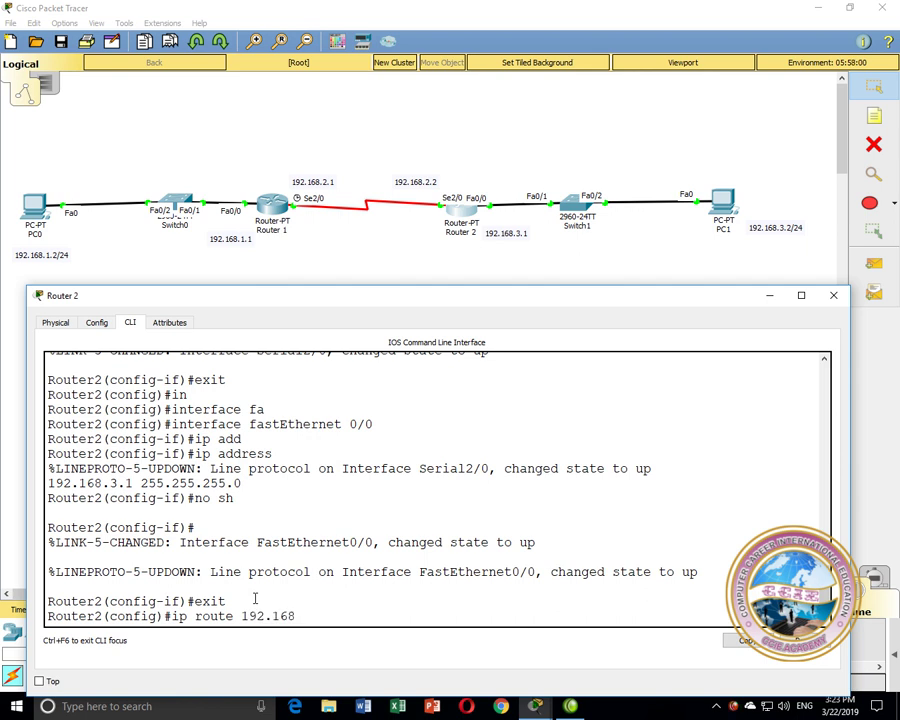
pyautogui.write('.1.0 255.255.255.0')
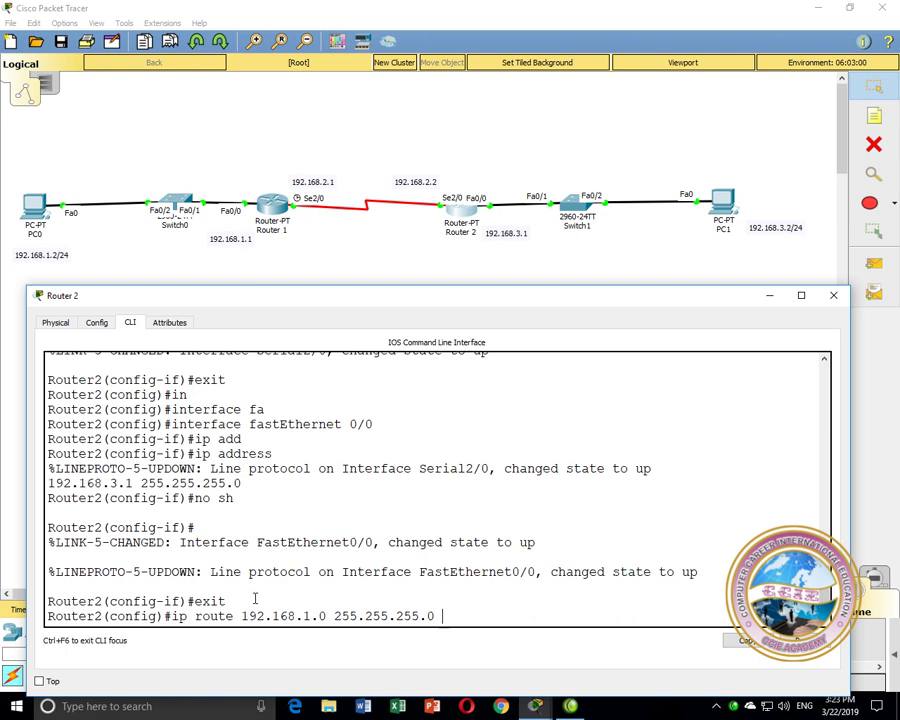
pyautogui.write(' 192.168')
pyautogui.press('Return')
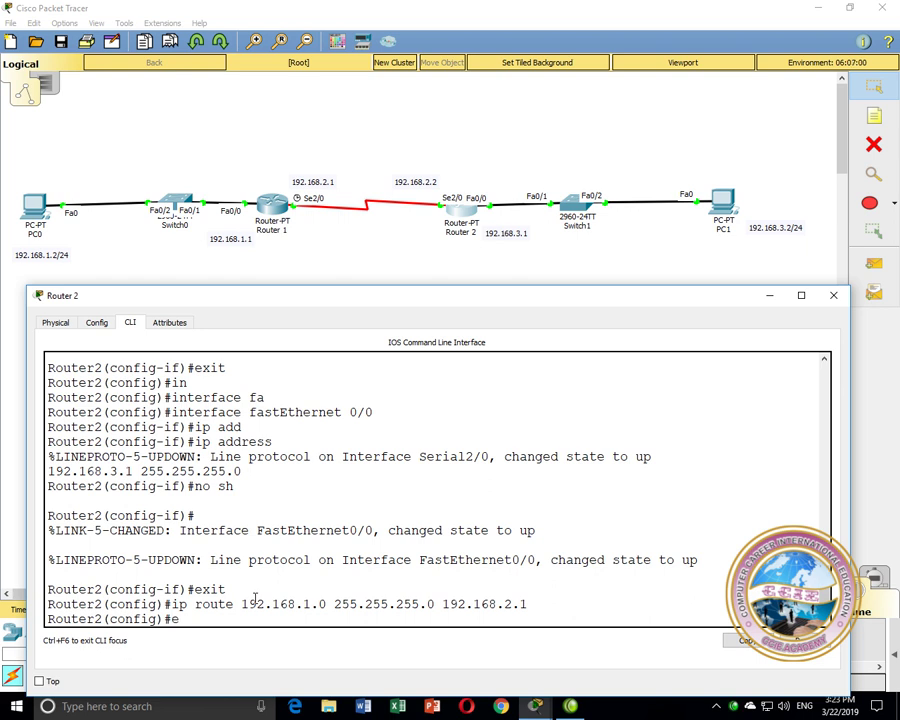
# - Leave Router 2's configuration mode, examine the static entry in its routing table and minimize the window
pyautogui.write('end')
pyautogui.press('Return')
pyautogui.write('sh ip rou')
pyautogui.press('Return')
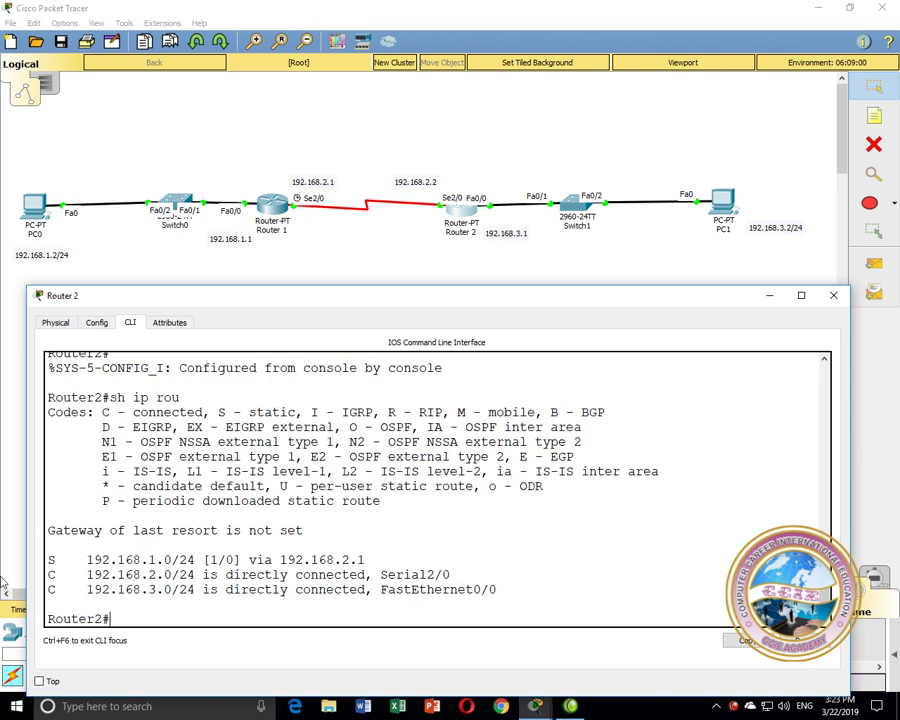
pyautogui.moveTo(50, 560); pyautogui.dragTo(150, 560)
pyautogui.click(117, 560)
pyautogui.click(769, 296)
# - Restore the Router 1 window and display its routing table from configuration mode with do sh ip rou
pyautogui.moveTo(536, 706)
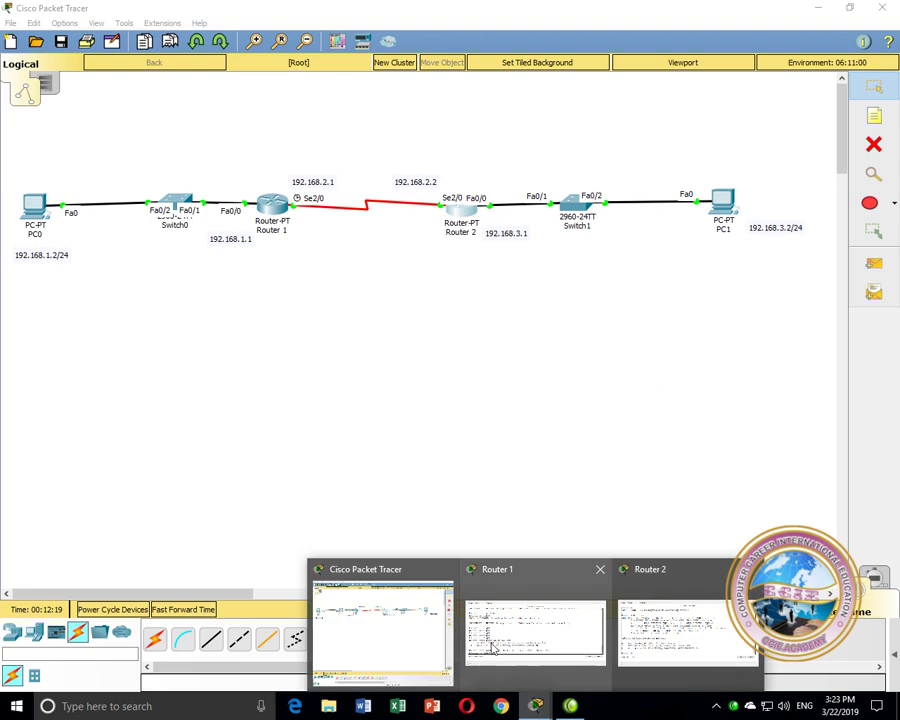
pyautogui.click(496, 642)
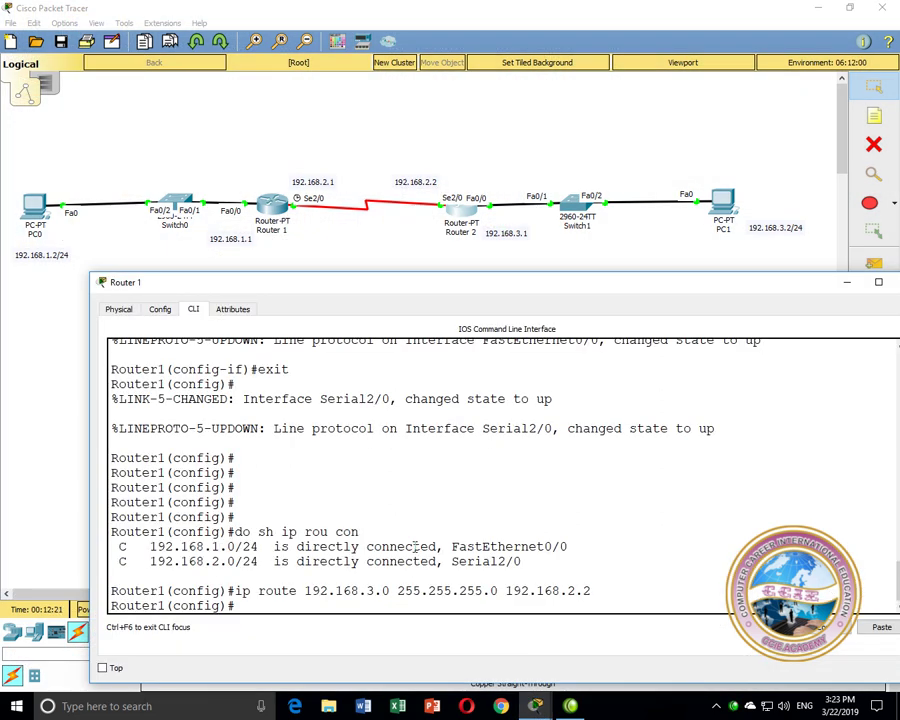
pyautogui.write('sh ip rou')
pyautogui.press('Return')
pyautogui.press('Up')
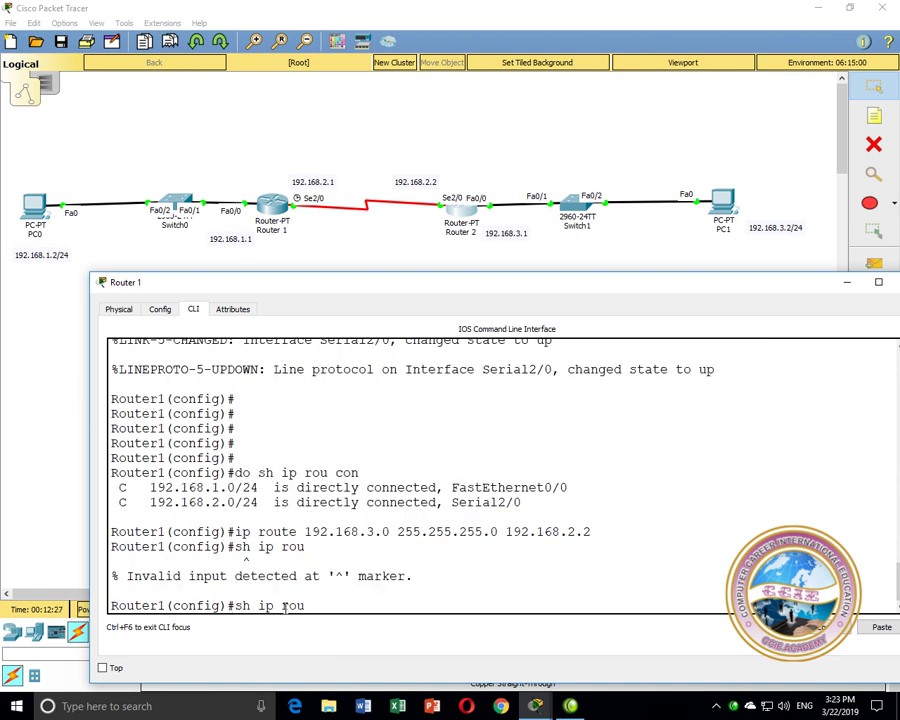
pyautogui.hotkey('ctrl', 'a')
pyautogui.write('do')
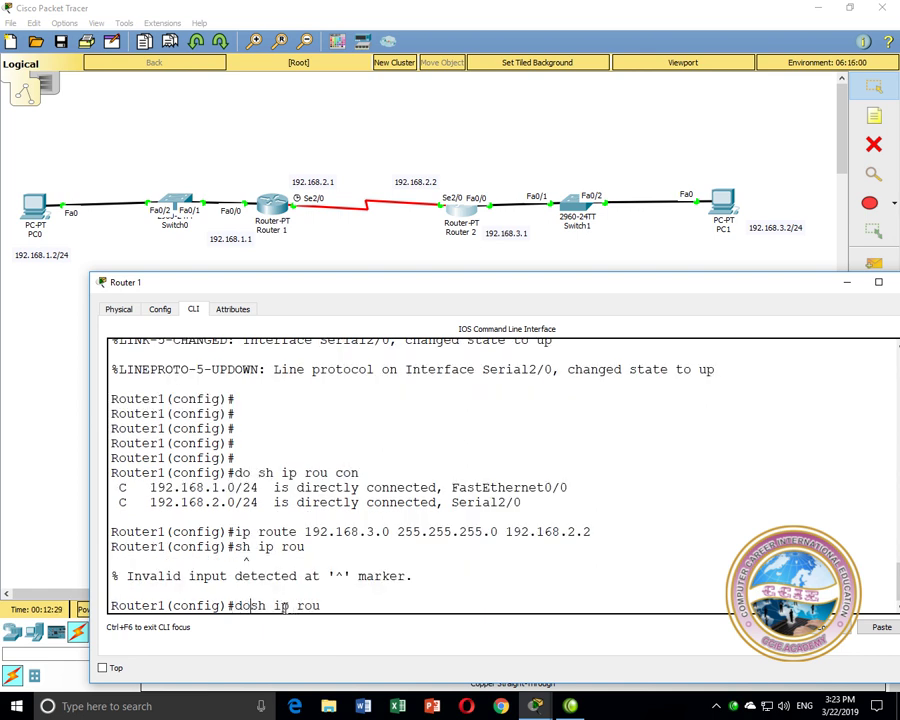
pyautogui.press('Return')
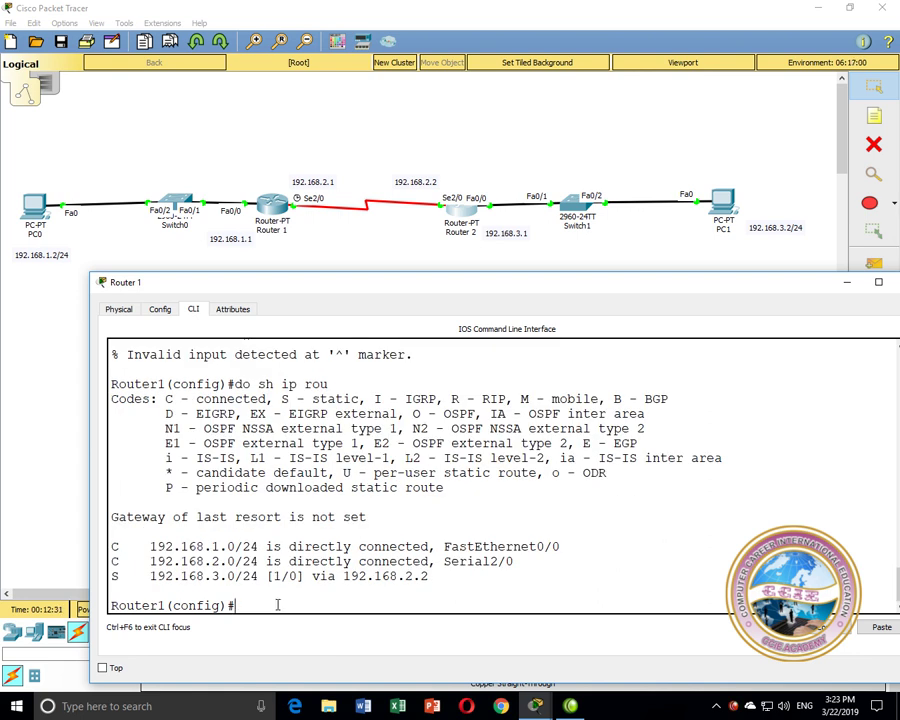
# - Reopen PC0's command prompt and ping Router 2's serial address 192.168.2.2 again
pyautogui.click(38, 215)
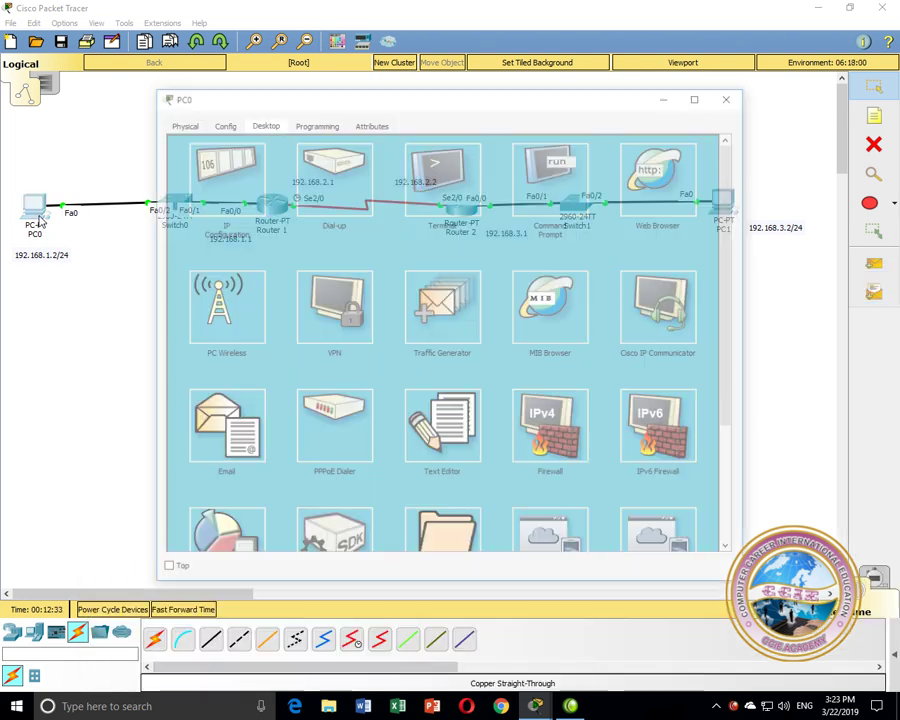
pyautogui.click(548, 192)
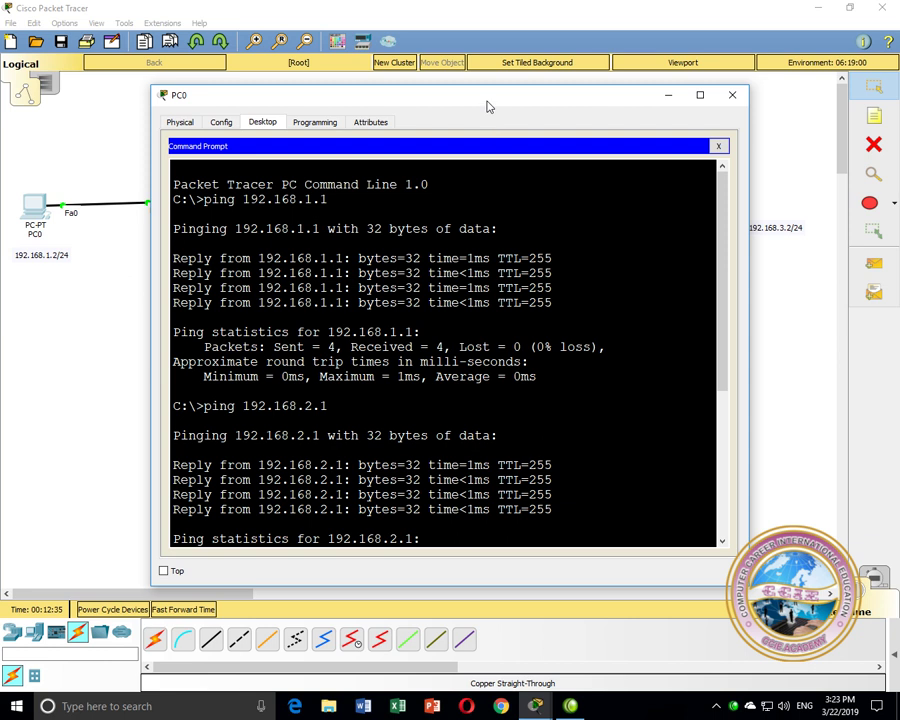
pyautogui.moveTo(487, 106); pyautogui.dragTo(485, 197)
pyautogui.press('Up')
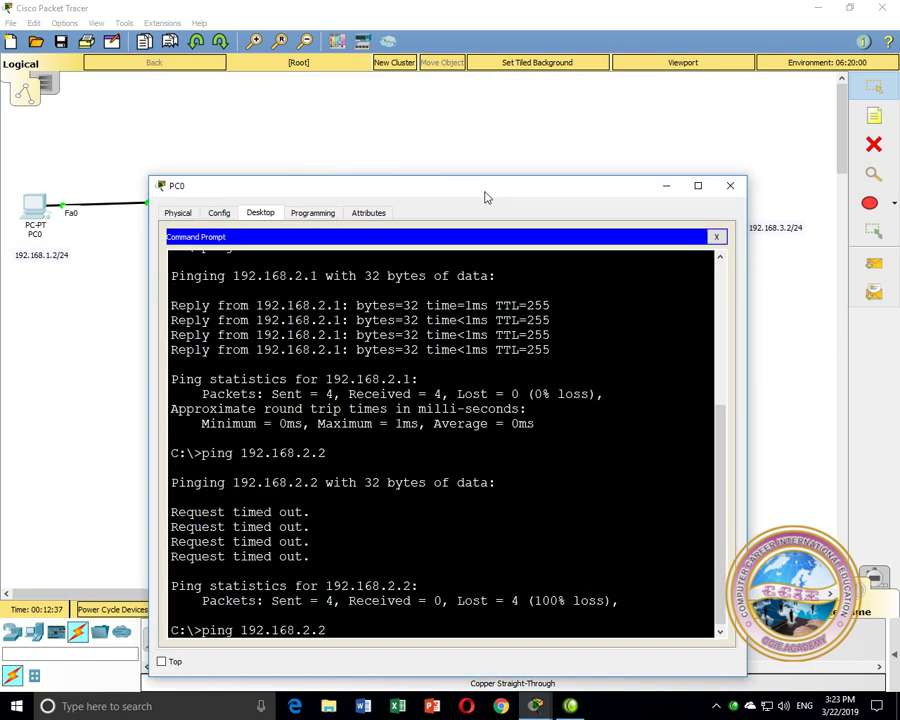
pyautogui.press('Return')
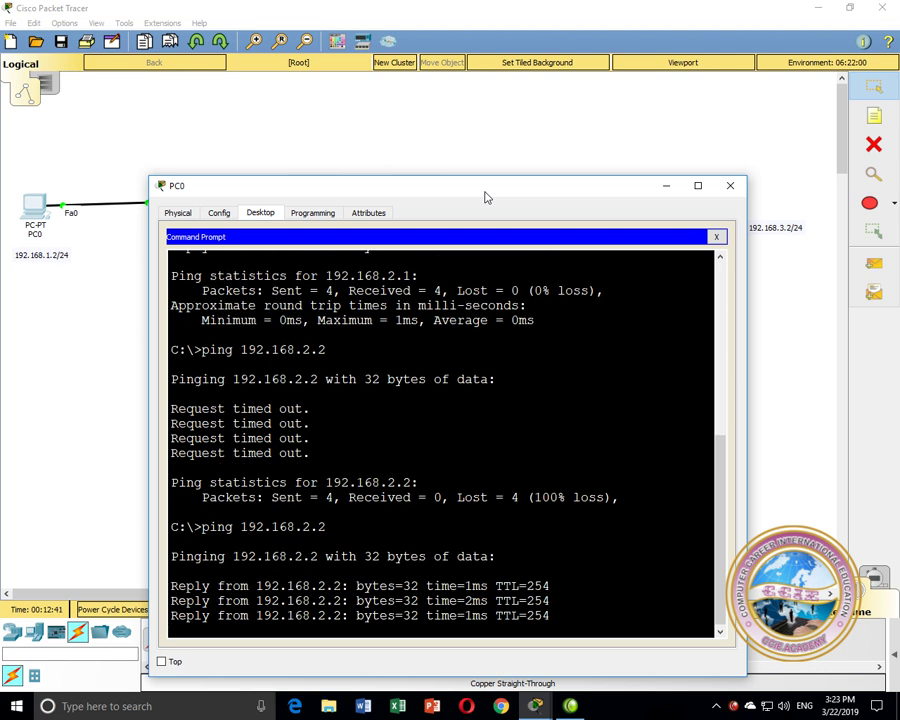
# - Ping Router 2's LAN address 192.168.3.1 from PC0, with the window moved below the topology
pyautogui.write('ing')
pyautogui.press('BackSpace')
pyautogui.press('BackSpace')
pyautogui.write('ping 192.168.3.1')
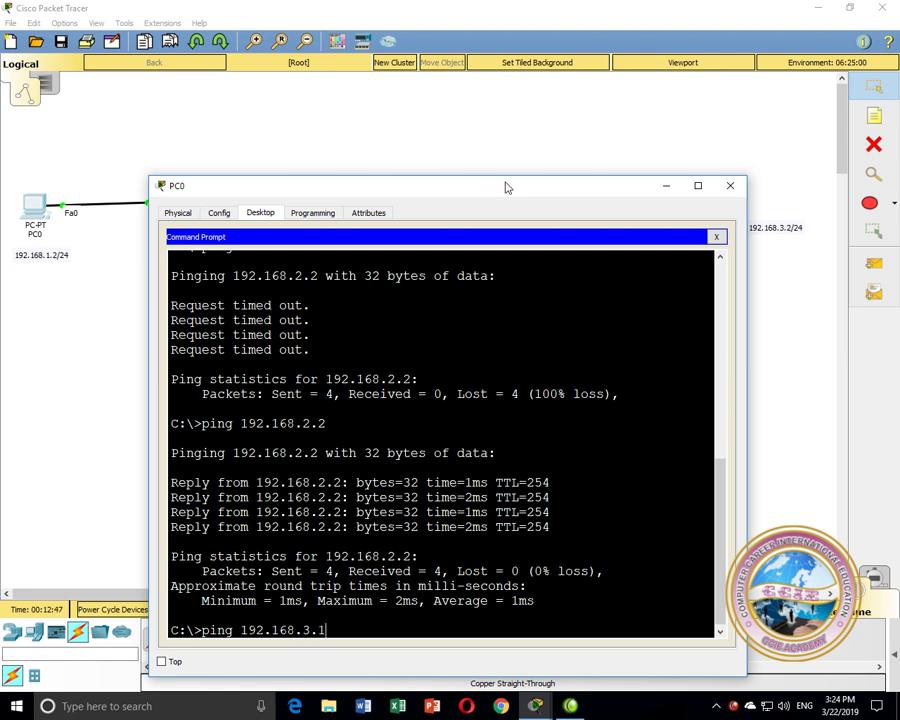
pyautogui.moveTo(504, 186); pyautogui.dragTo(456, 336)
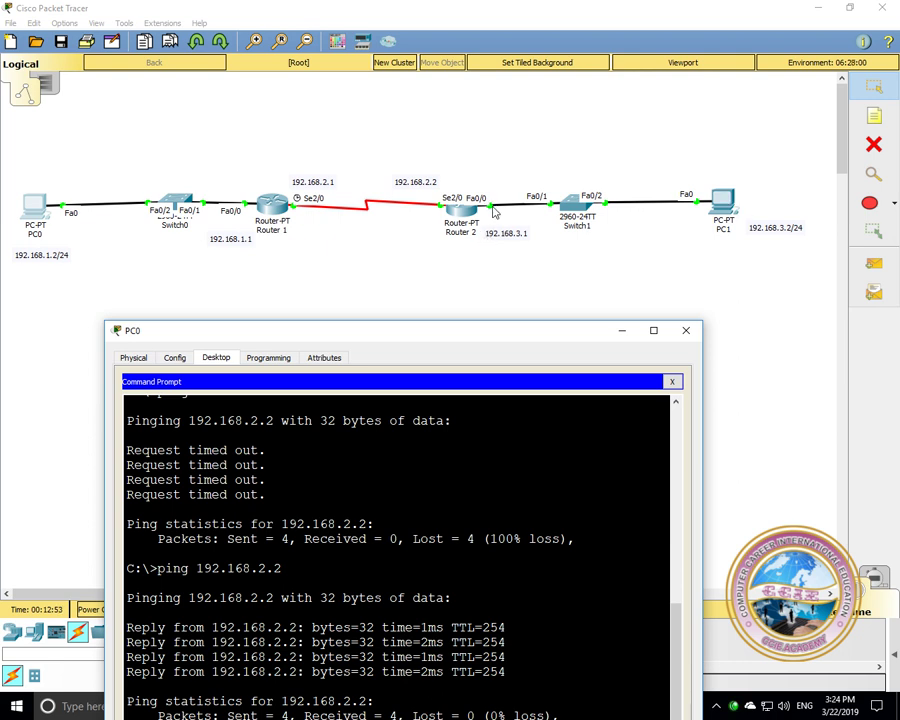
pyautogui.moveTo(454, 340); pyautogui.dragTo(462, 271)
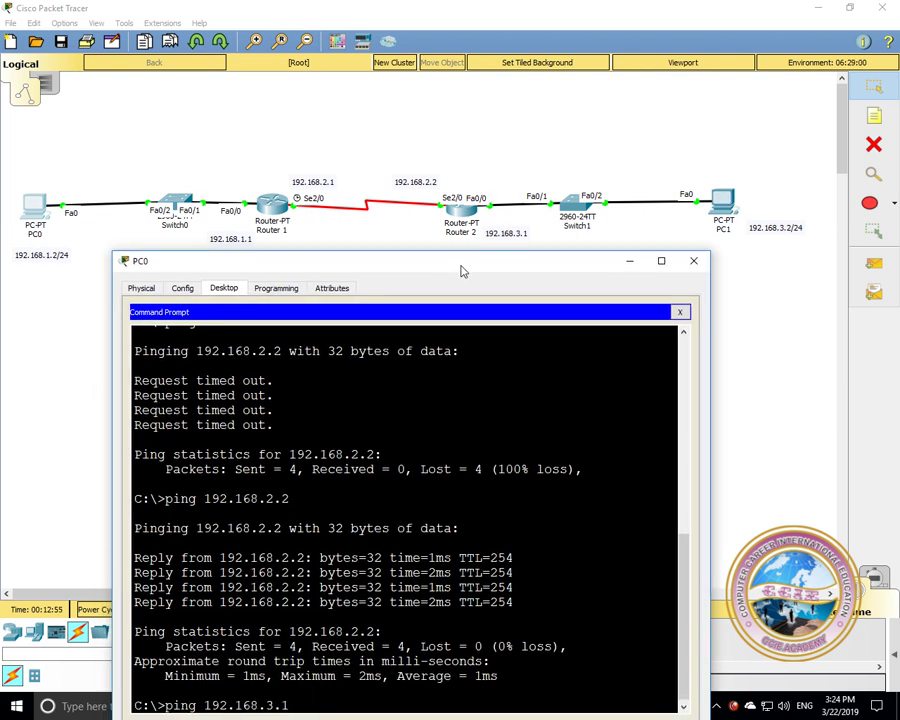
pyautogui.press('Return')
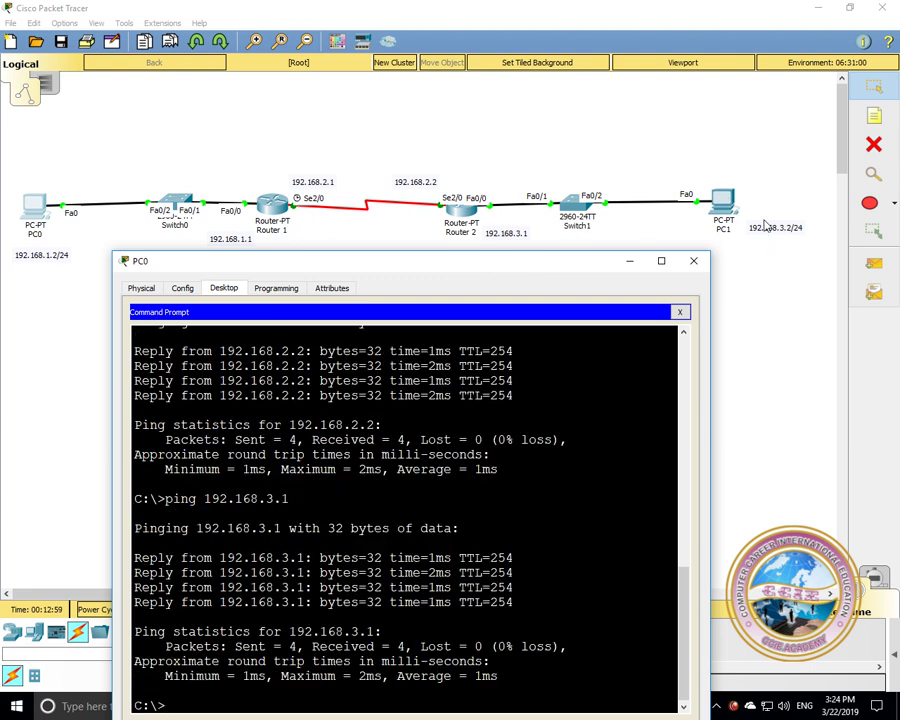
# - Ping PC1's address 192.168.3.2 from PC0, then close the PC0 window
pyautogui.press('Up')
pyautogui.press('BackSpace')
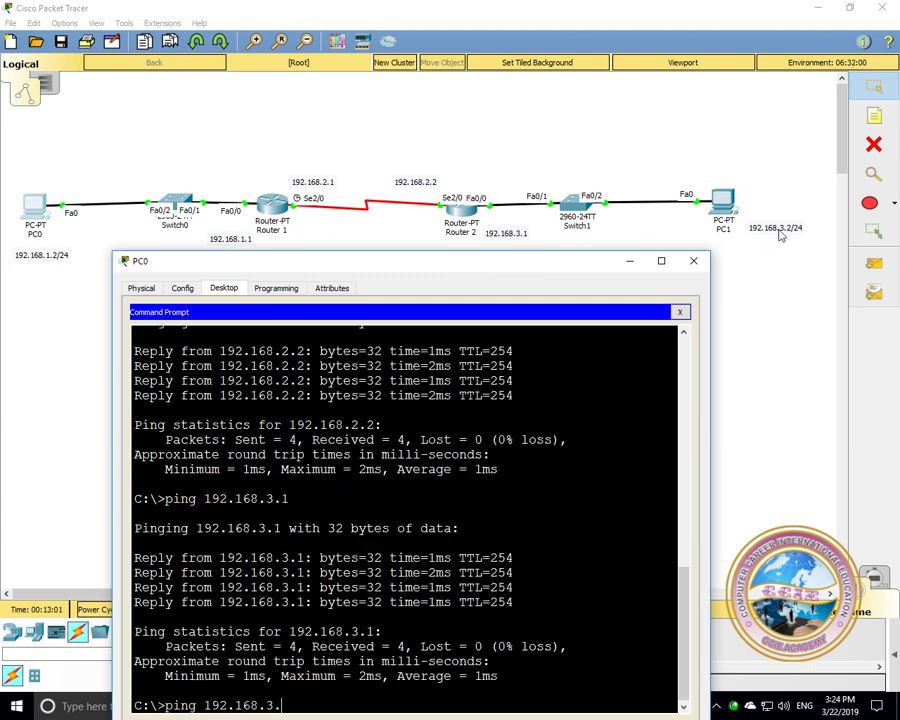
pyautogui.press('Return')
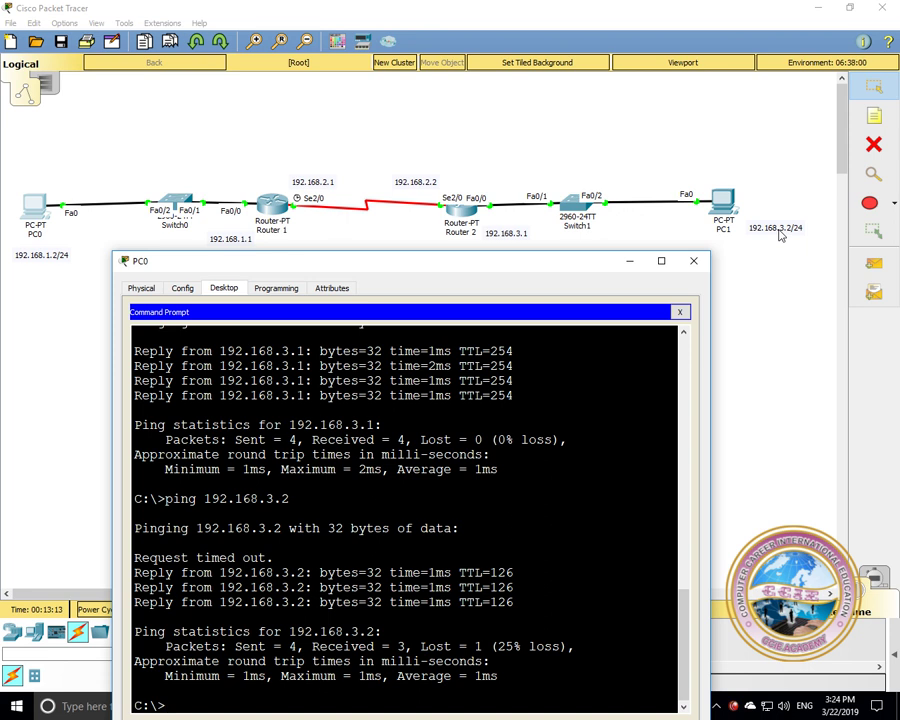
pyautogui.click(693, 260)
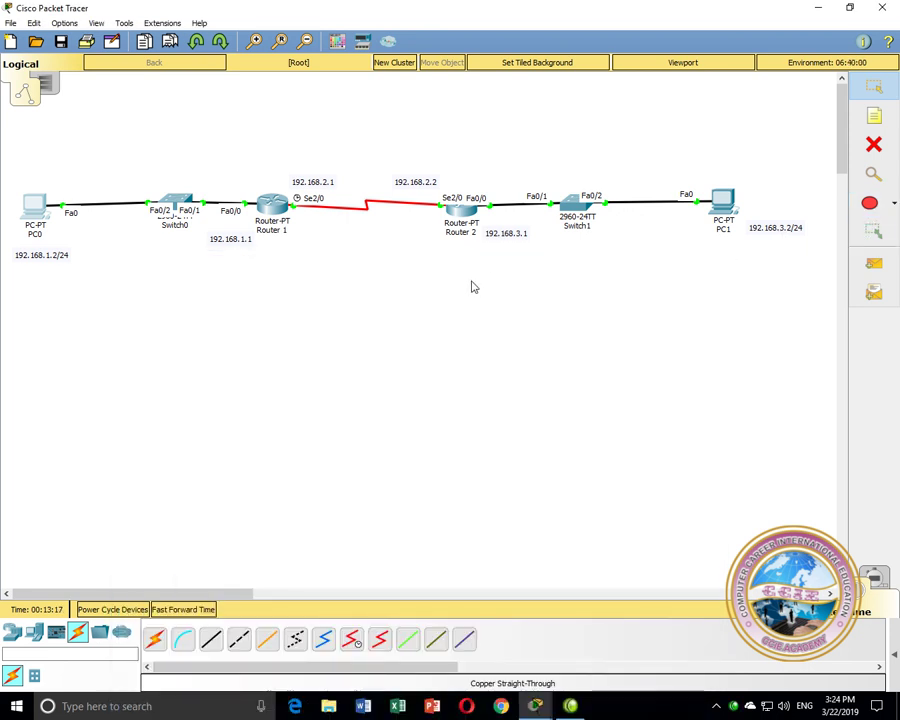
# - Open Router 1's CLI maximized and remove its static route to 192.168.3.0 255.255.255.0 via 192.168.2.2
pyautogui.click(284, 212)
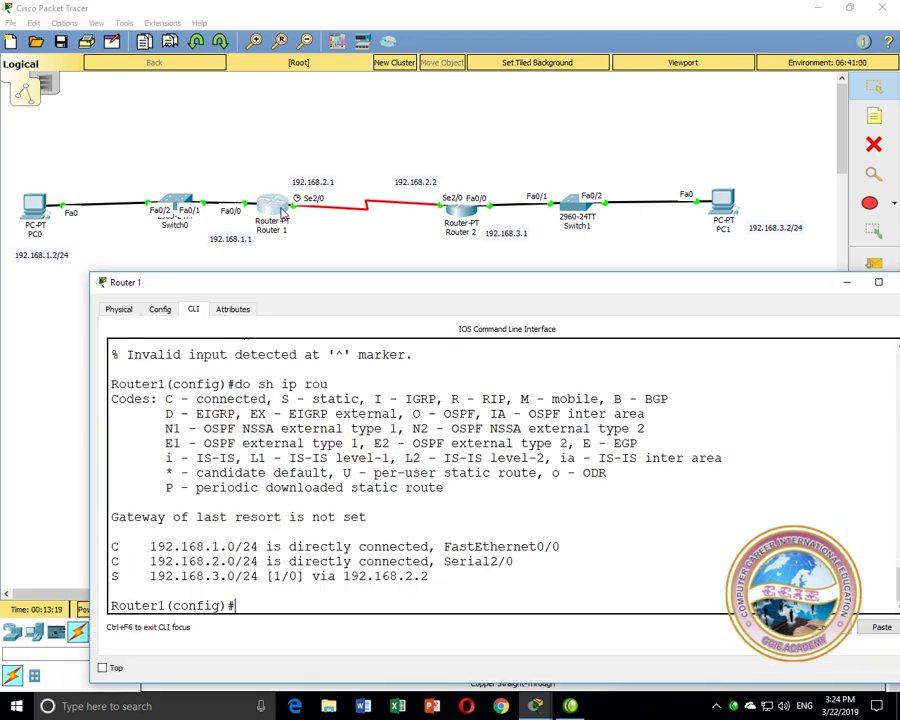
pyautogui.doubleClick(290, 285)
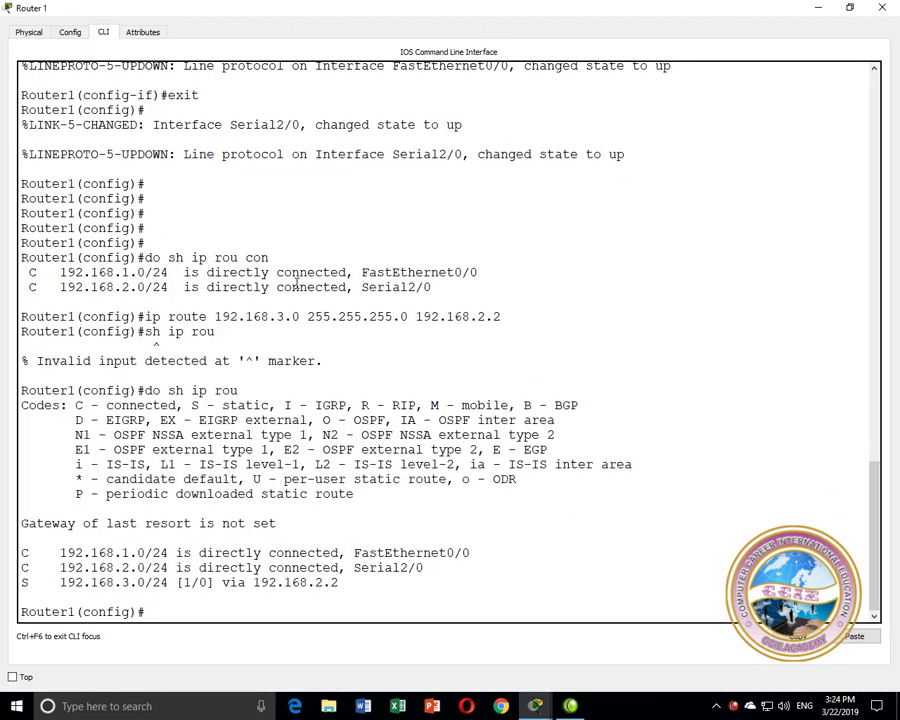
pyautogui.press('Up')
pyautogui.press('Up')
pyautogui.press('Up')
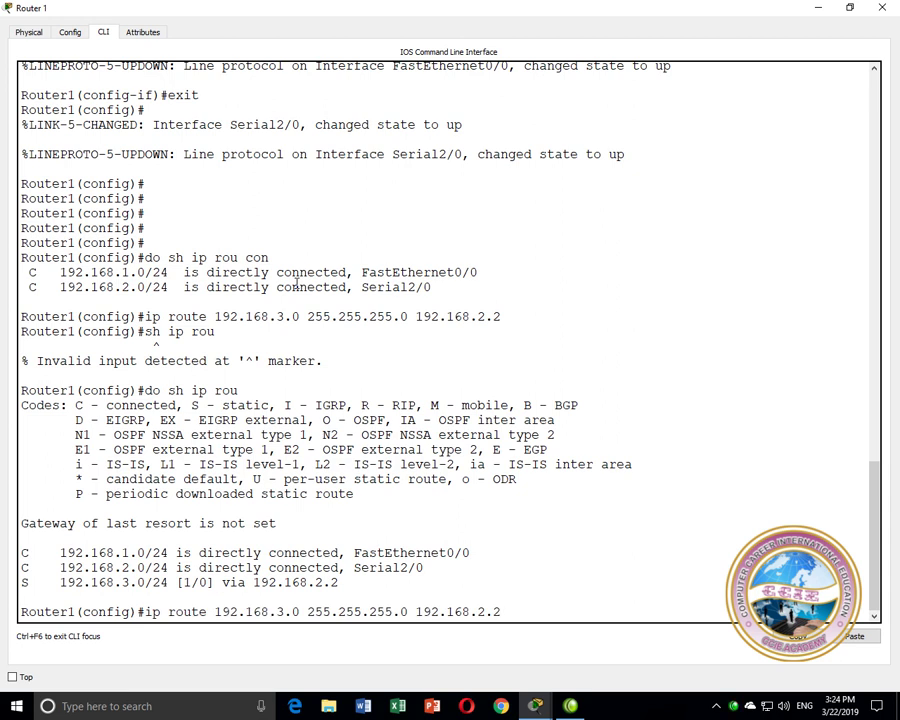
pyautogui.write('no')
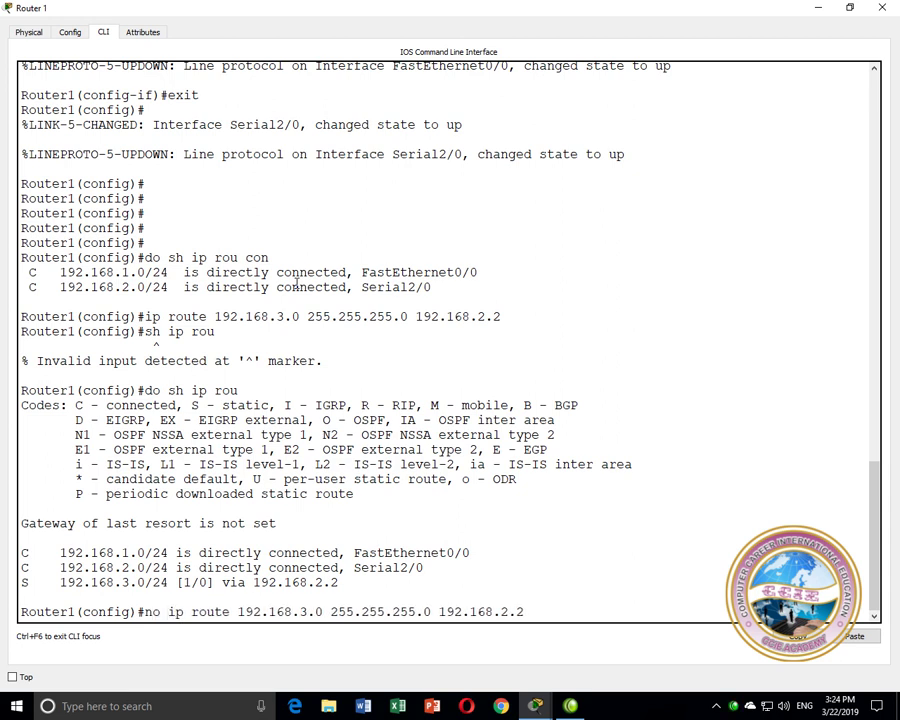
pyautogui.press('Return')
pyautogui.press('Return')
# - Switch to Router 2, enter configuration mode and remove its static route to 192.168.1.0 255.255.255.0 via 192.168.2.1
pyautogui.moveTo(538, 704)
pyautogui.click(647, 661)
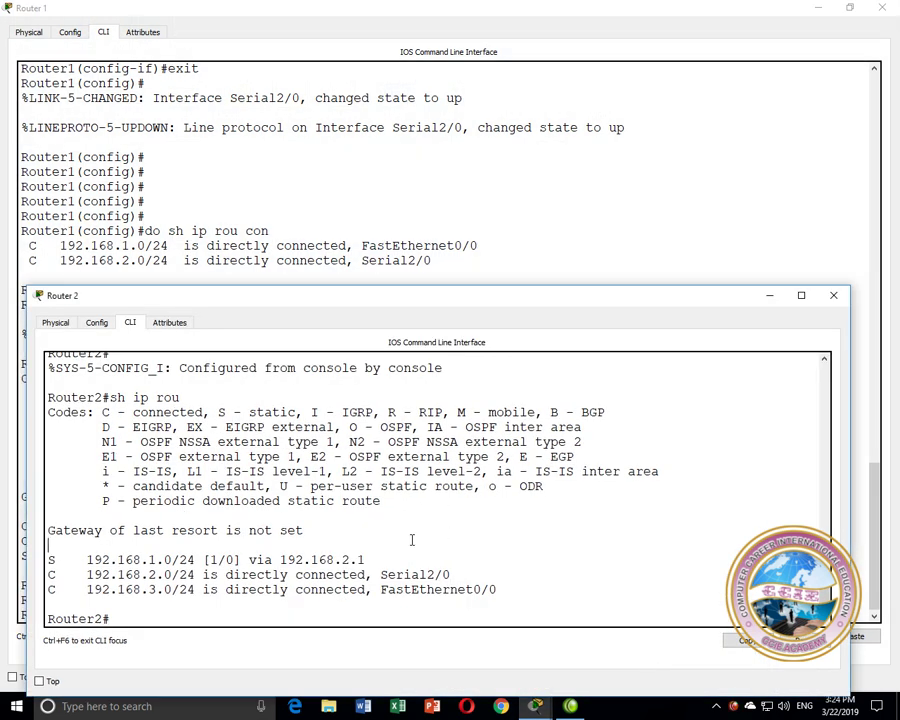
pyautogui.write('conf t')
pyautogui.press('Return')
pyautogui.press('Up')
pyautogui.press('Up')
pyautogui.press('Up')
pyautogui.press('Home')
pyautogui.write('no')
pyautogui.press('Return')
pyautogui.press('Return')
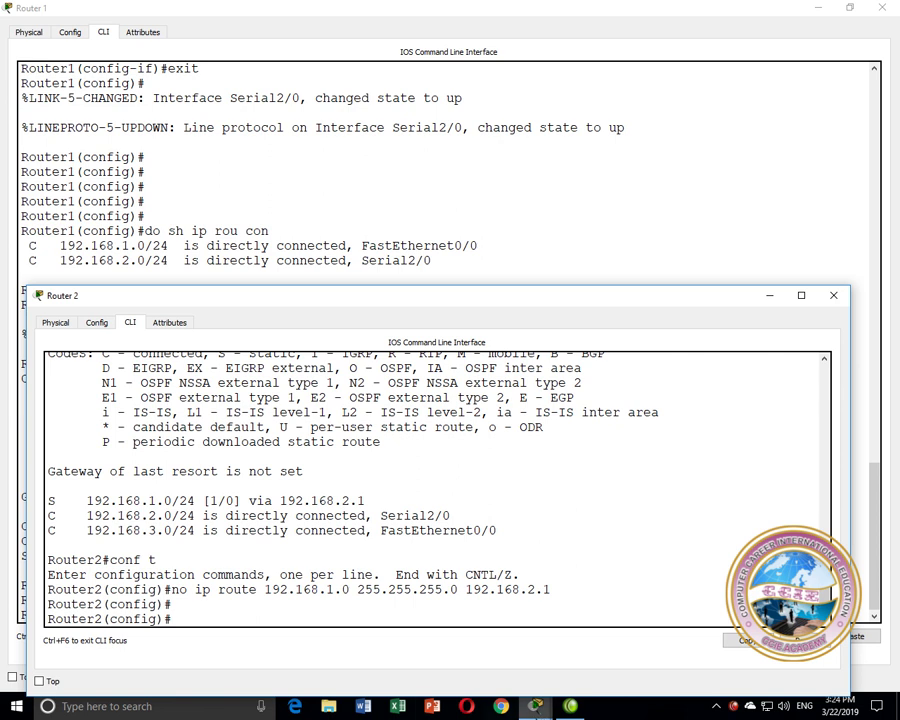
# - Restore the Router 1 window to its smaller size, ping 192.168.3.2 from PC0 again and minimize PC0
pyautogui.click(537, 706)
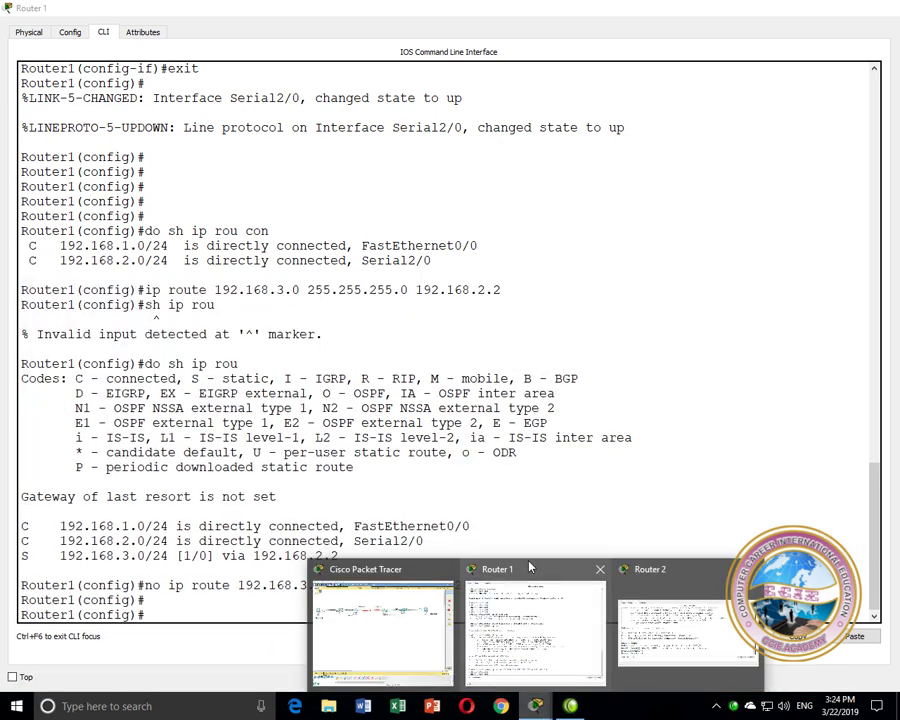
pyautogui.click(770, 9)
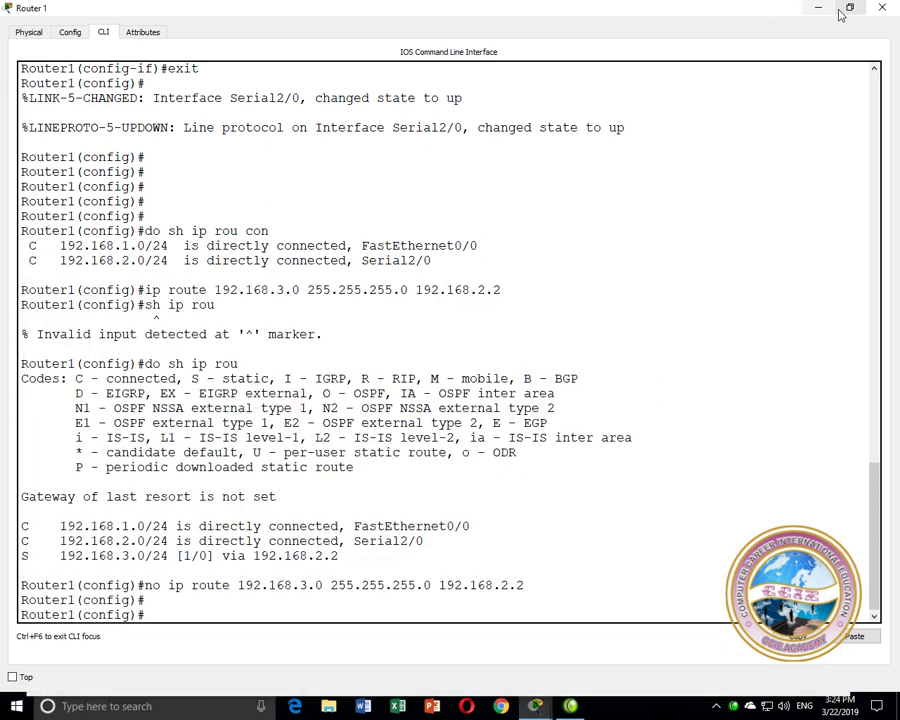
pyautogui.click(848, 8)
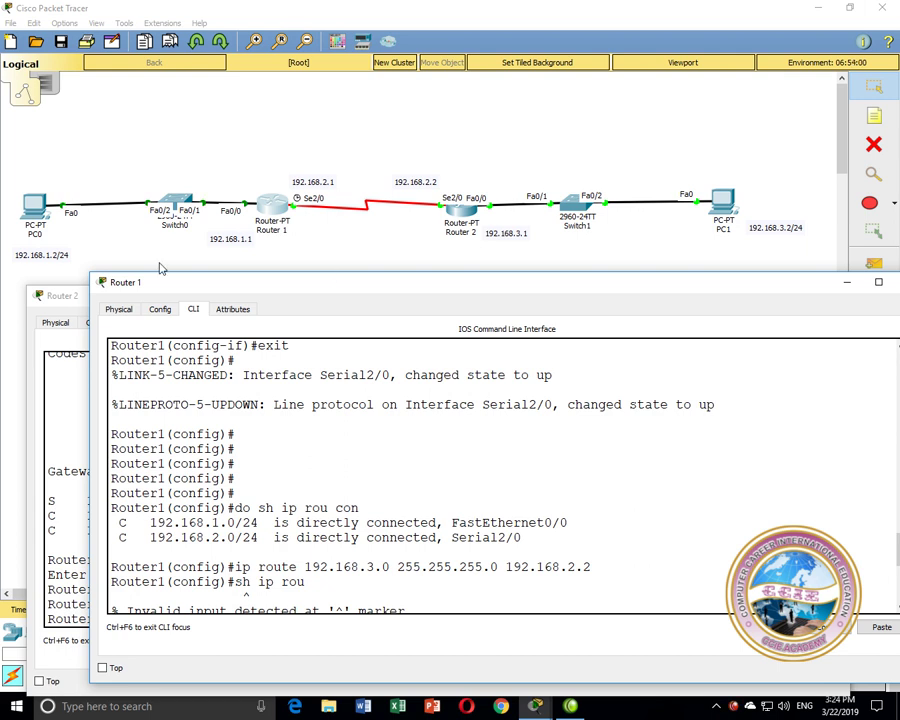
pyautogui.click(34, 204)
pyautogui.click(527, 199)
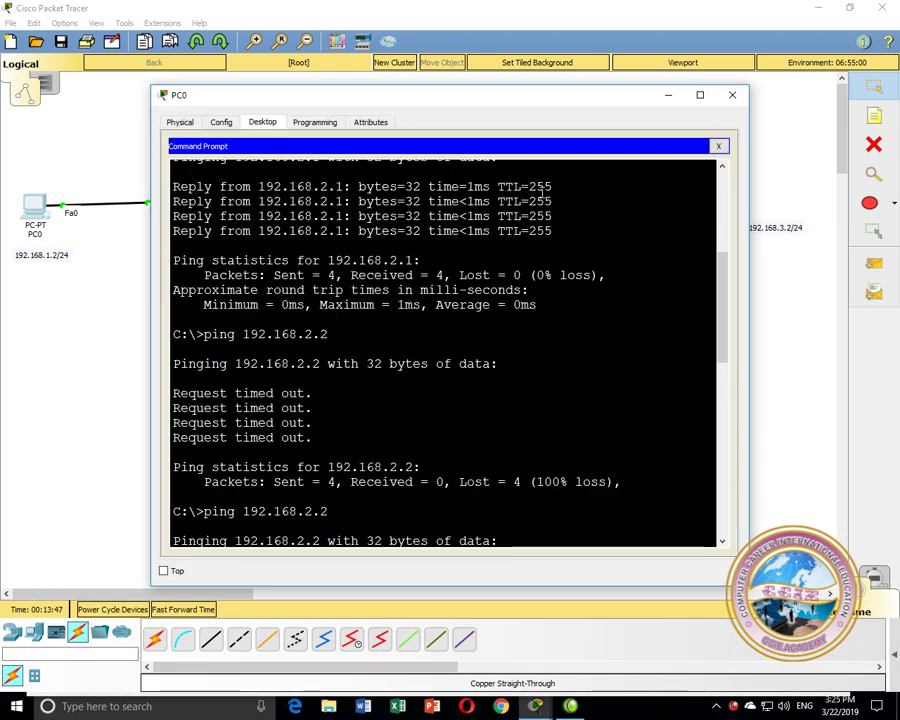
pyautogui.press('Up')
pyautogui.press('Return')
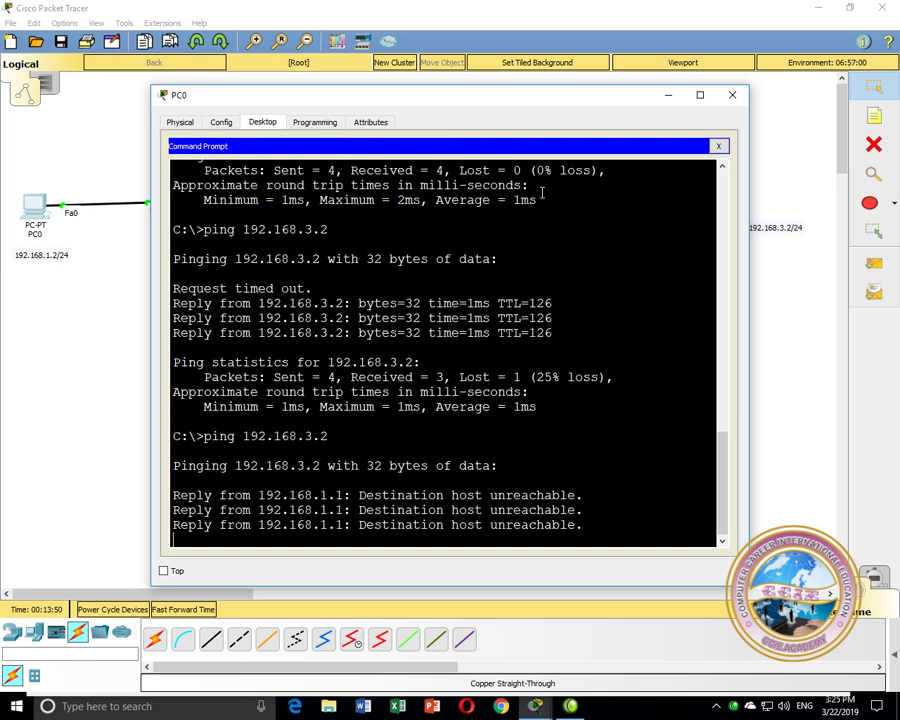
pyautogui.click(668, 96)
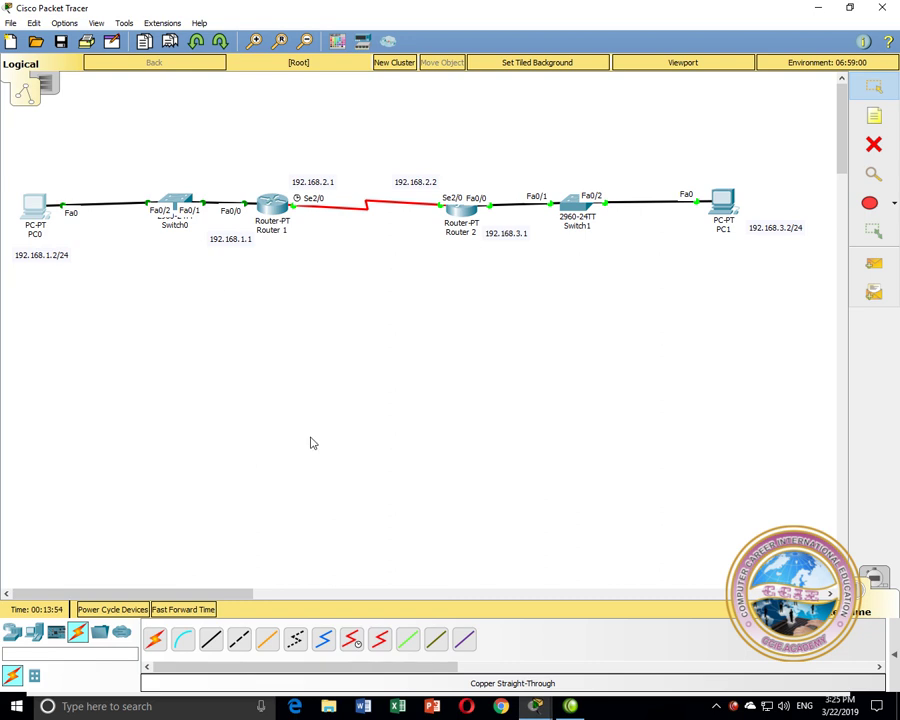
# - Bring back Router 1's CLI and enter RIP configuration with router rip
pyautogui.moveTo(536, 704)
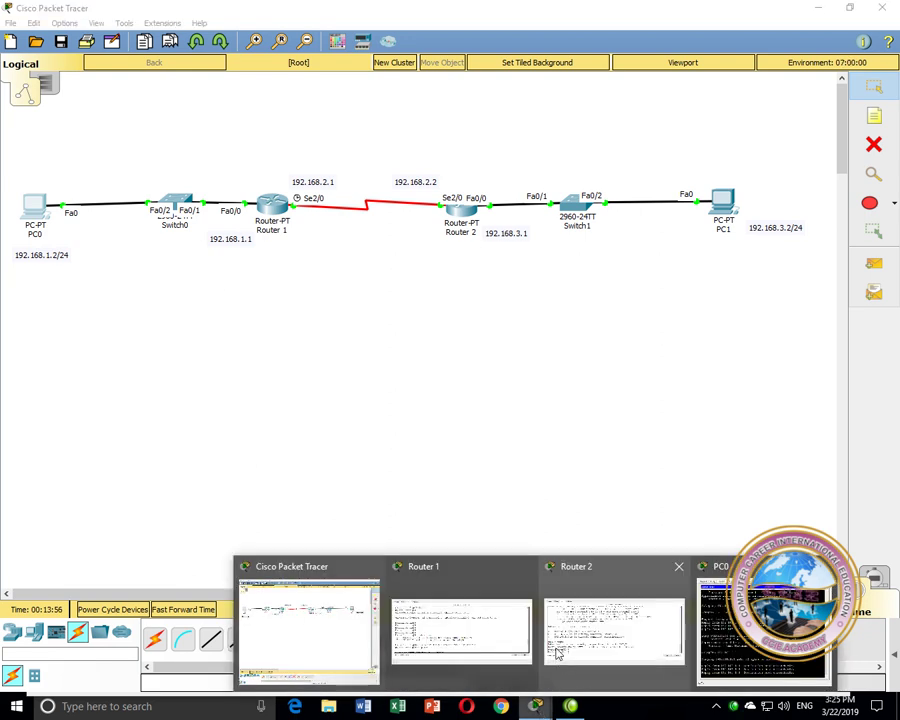
pyautogui.click(450, 641)
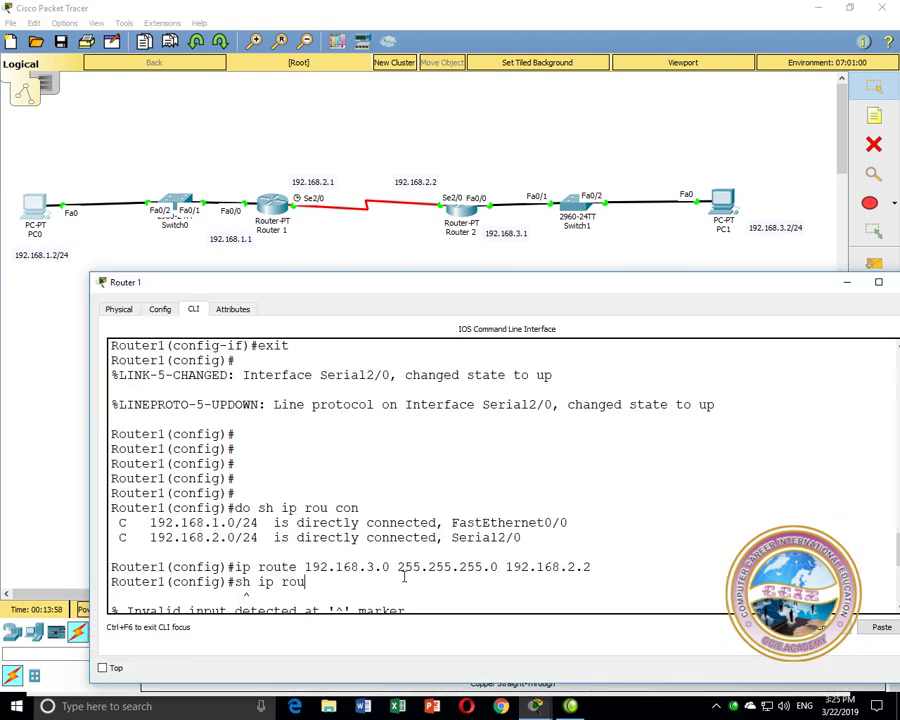
pyautogui.press('Return')
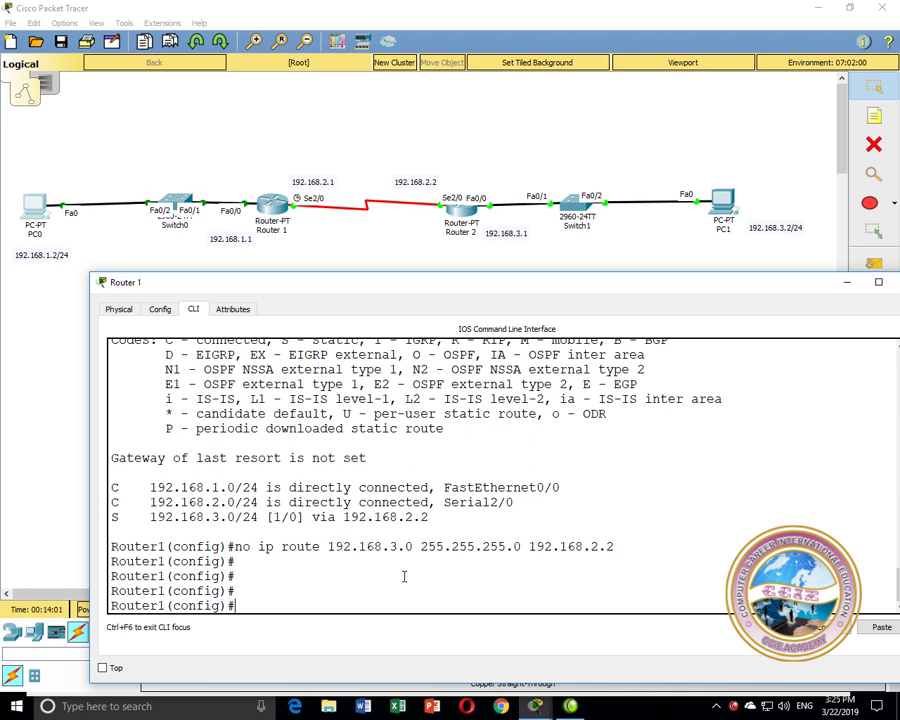
pyautogui.write('rou')
pyautogui.press('Tab')
pyautogui.write('ter ri')
pyautogui.press('Tab')
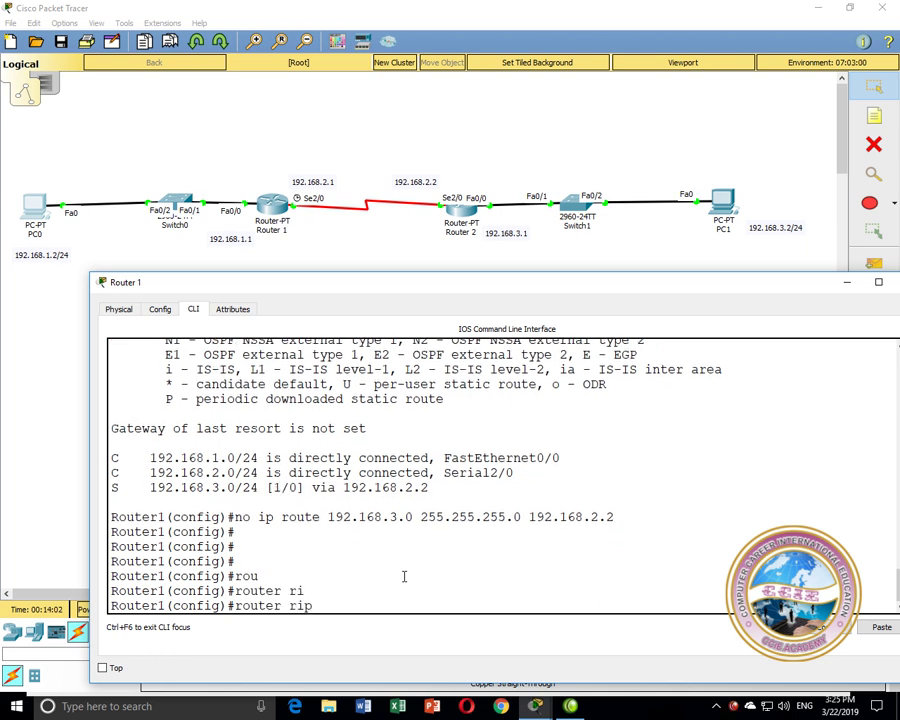
pyautogui.press('Return')
# - Add the networks 192.168.1.0 and 192.168.2.0 to Router 1's RIP configuration
pyautogui.write('net')
pyautogui.press('Tab')
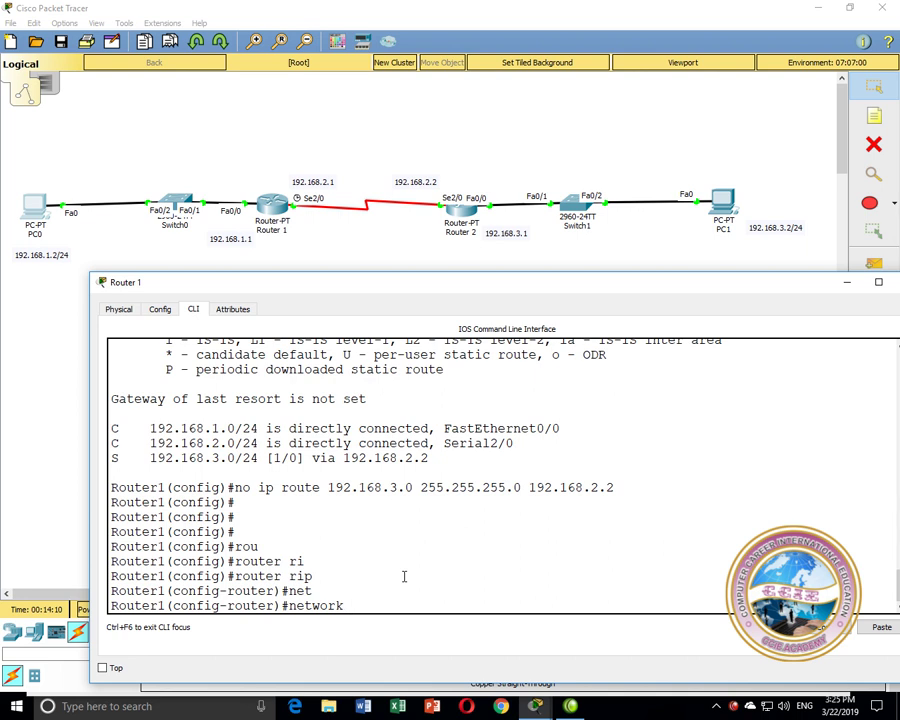
pyautogui.moveTo(135, 428); pyautogui.dragTo(281, 443)
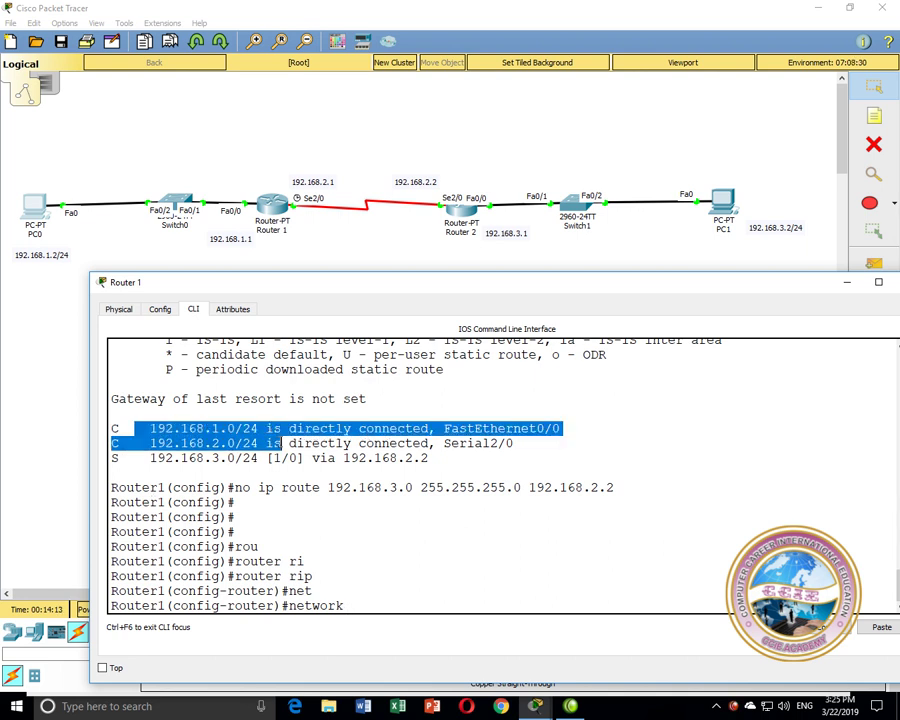
pyautogui.click(368, 603)
pyautogui.write('192')
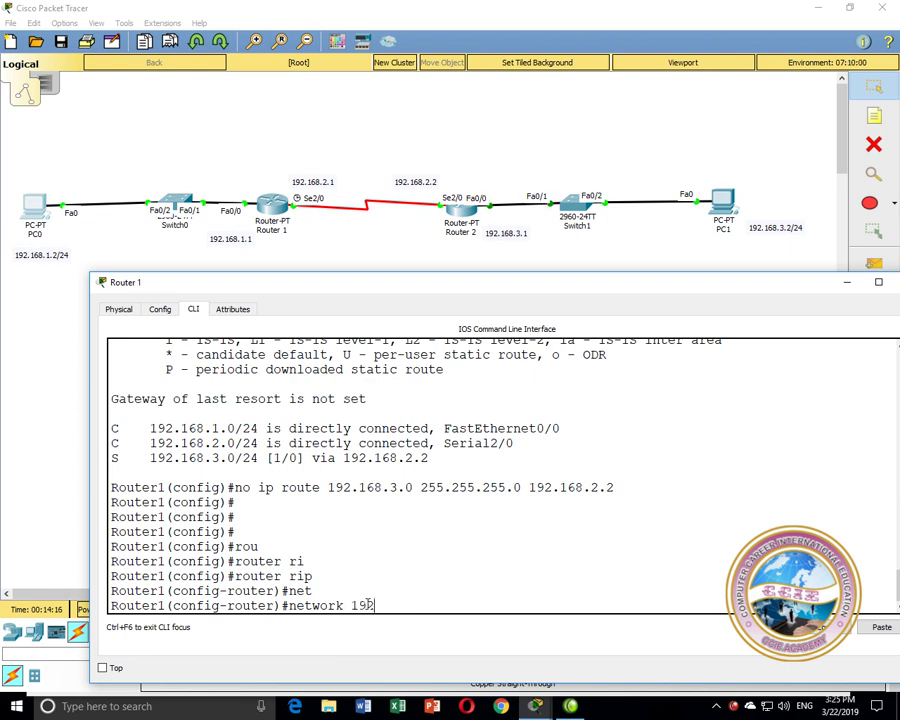
pyautogui.write('.168.1.0')
pyautogui.press('Return')
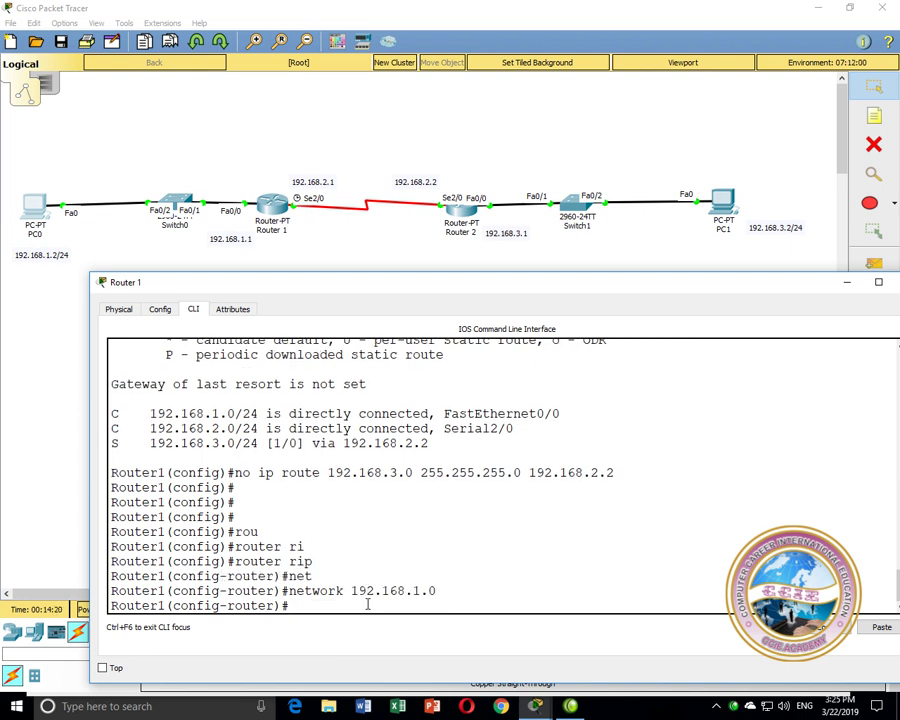
pyautogui.press('Up')
pyautogui.press('BackSpace')
pyautogui.press('BackSpace')
pyautogui.press('BackSpace')
pyautogui.write('2.0')
pyautogui.press('Return')
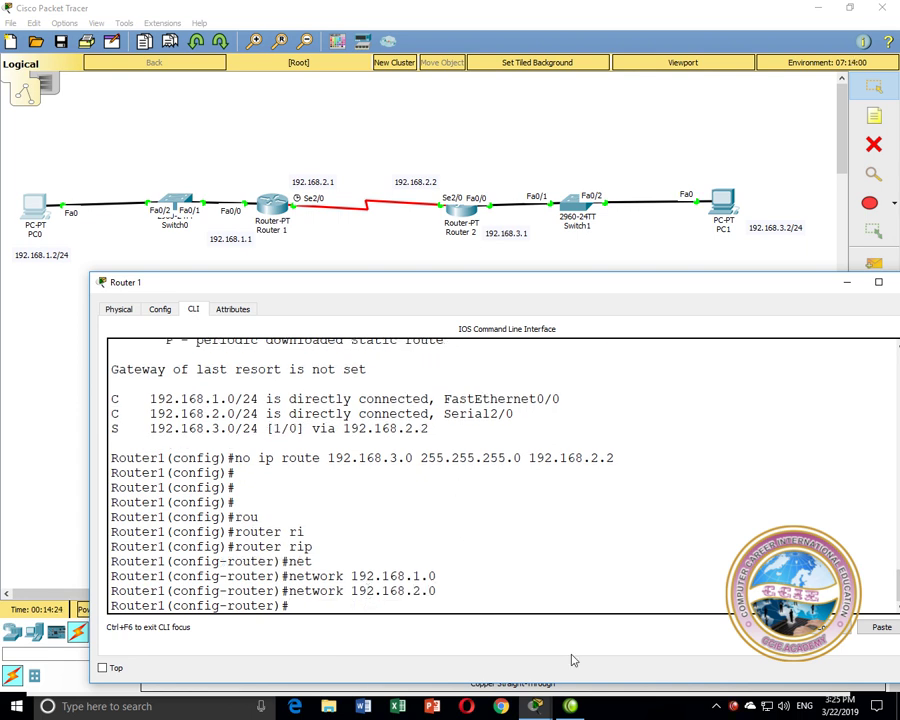
# - Switch to Router 2's CLI and enter RIP configuration with router rip
pyautogui.moveTo(535, 706)
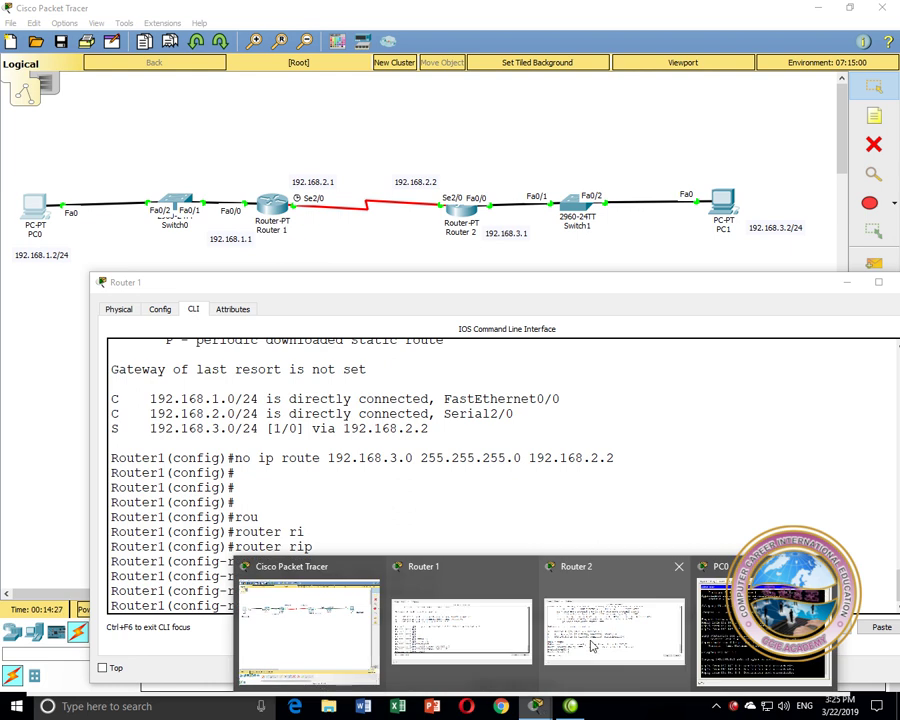
pyautogui.click(587, 652)
pyautogui.write('r2(config)#r')
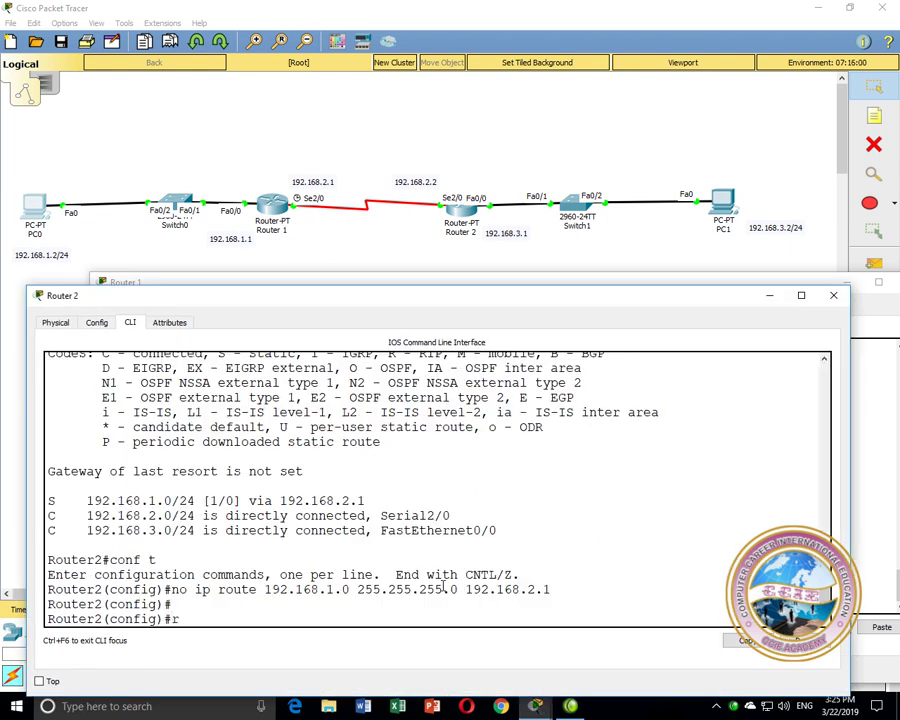
pyautogui.write('ou')
pyautogui.press('Tab')
pyautogui.write('ri')
pyautogui.press('Tab')
pyautogui.press('Return')
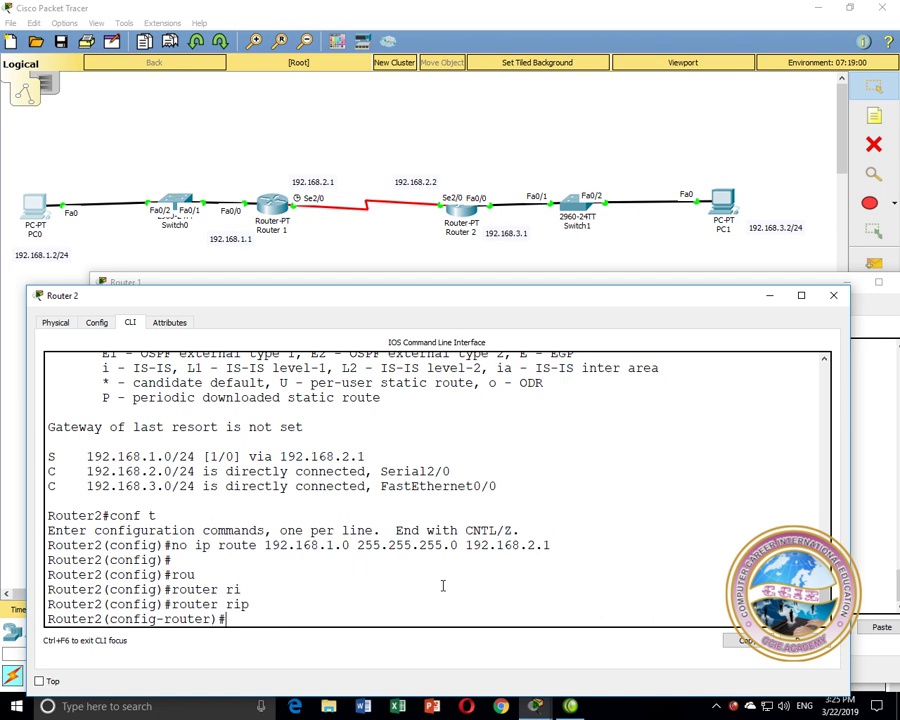
# - Add the networks 192.168.2.0 and 192.168.3.0 to Router 2's RIP configuration
pyautogui.write('net')
pyautogui.press('Tab')
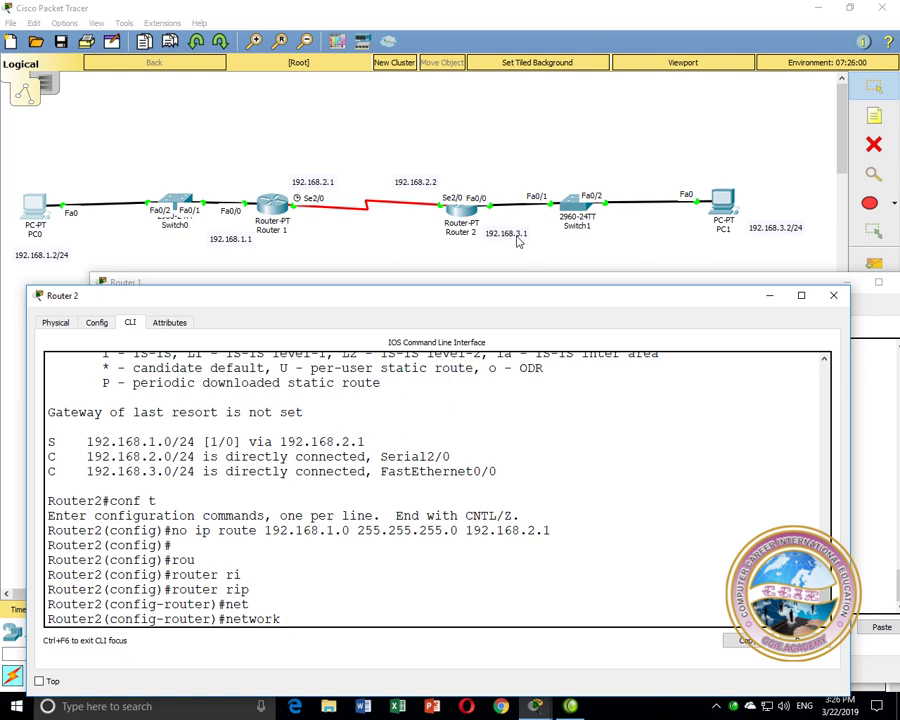
pyautogui.write('192.168.2.0')
pyautogui.press('Return')
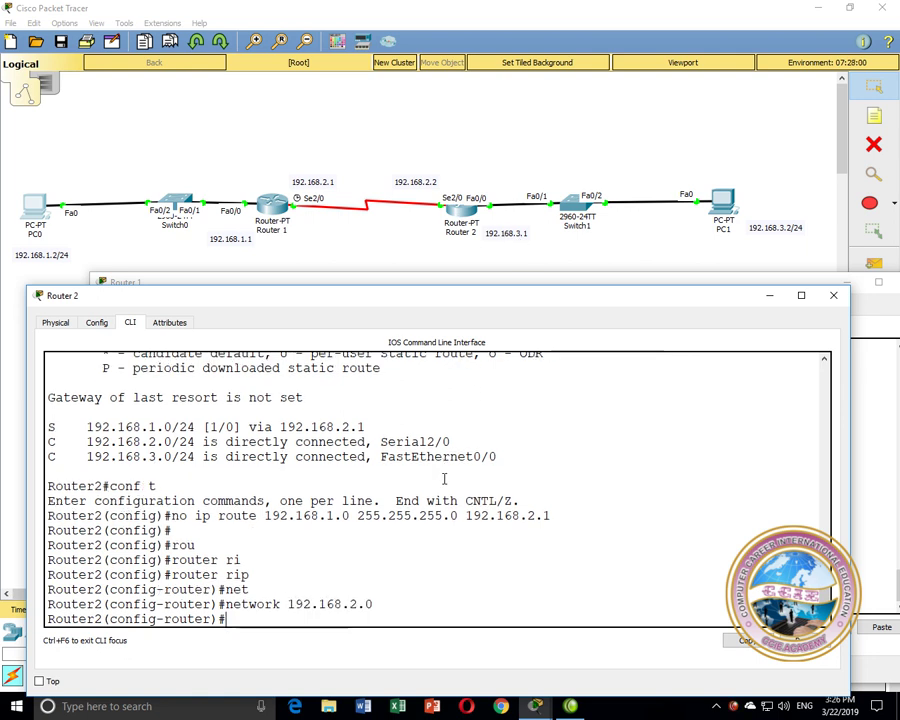
pyautogui.press('Up')
pyautogui.press('Left')
pyautogui.press('Left')
pyautogui.press('BackSpace')
pyautogui.write('3')
pyautogui.press('Return')
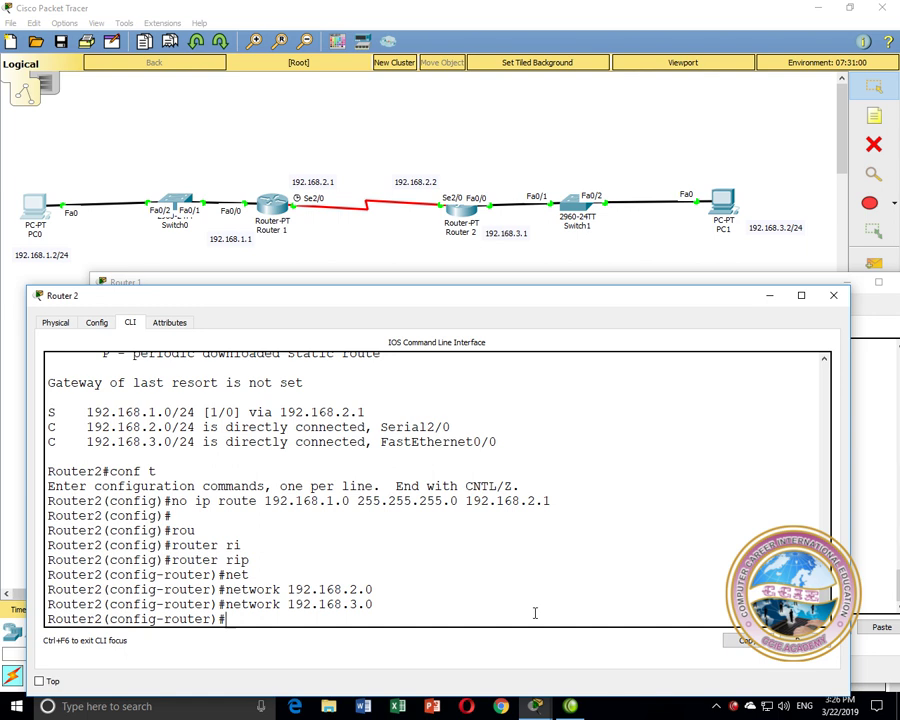
# - Return to PC0's command prompt and ping 192.168.3.2 to test the RIP routing
pyautogui.moveTo(535, 706)
pyautogui.click(765, 650)
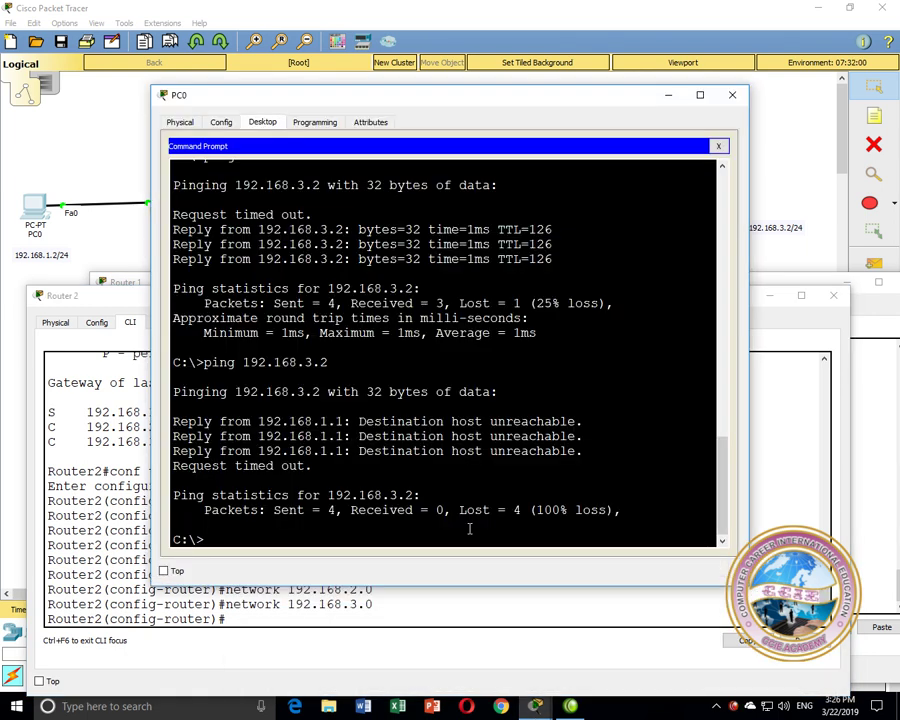
pyautogui.press('Up')
pyautogui.press('Return')
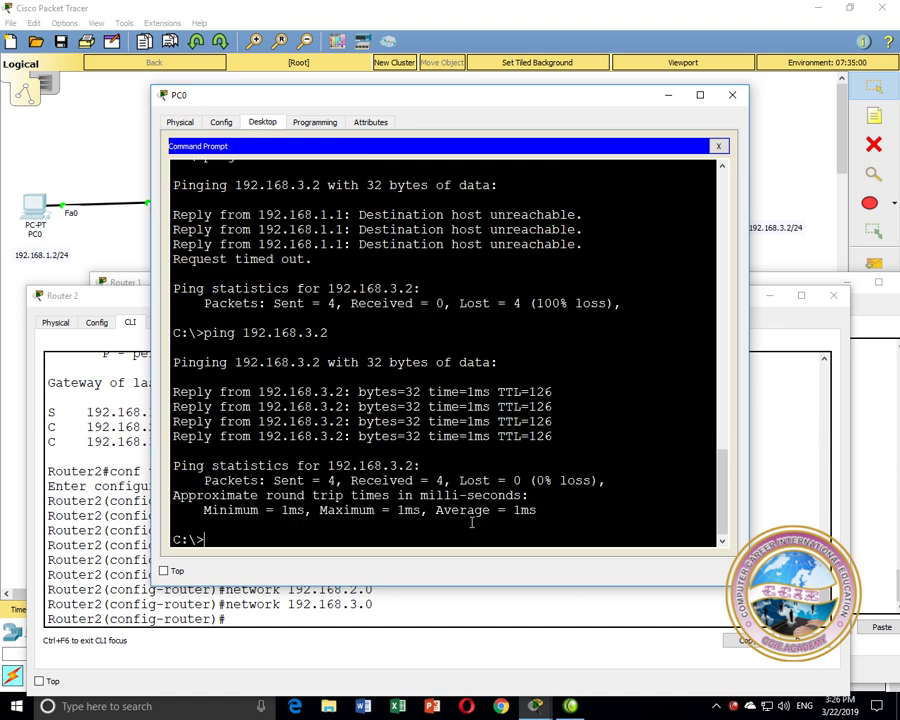
# - Leave RIP configuration on Router 2 and remove RIP with no router rip
pyautogui.click(412, 611)
pyautogui.press('Return')
pyautogui.write('exit')
pyautogui.press('Return')
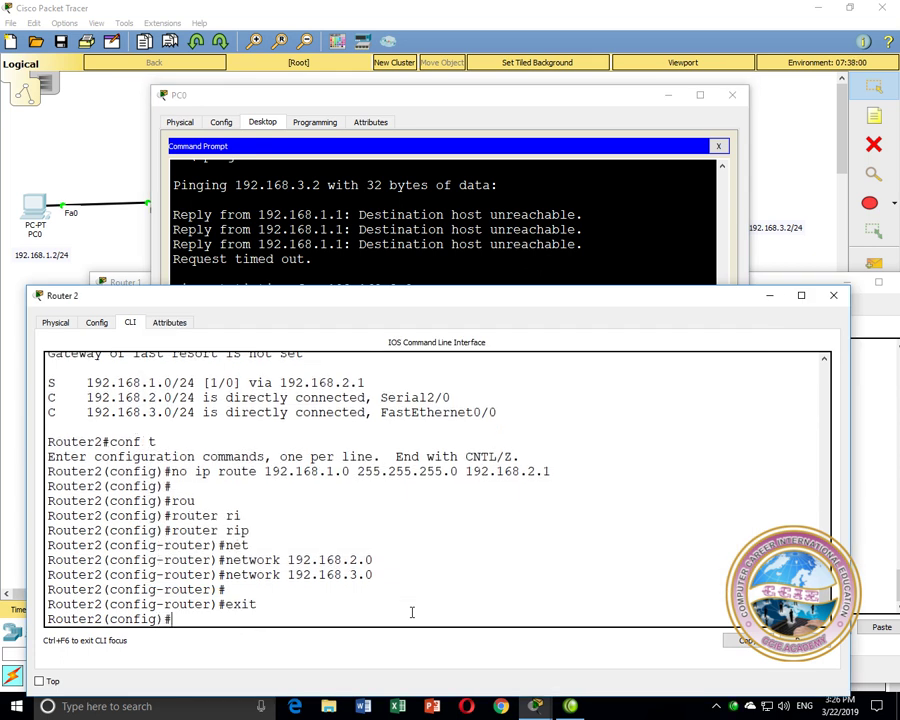
pyautogui.write('no rou')
pyautogui.press('Tab')
pyautogui.write('ri')
pyautogui.press('Tab')
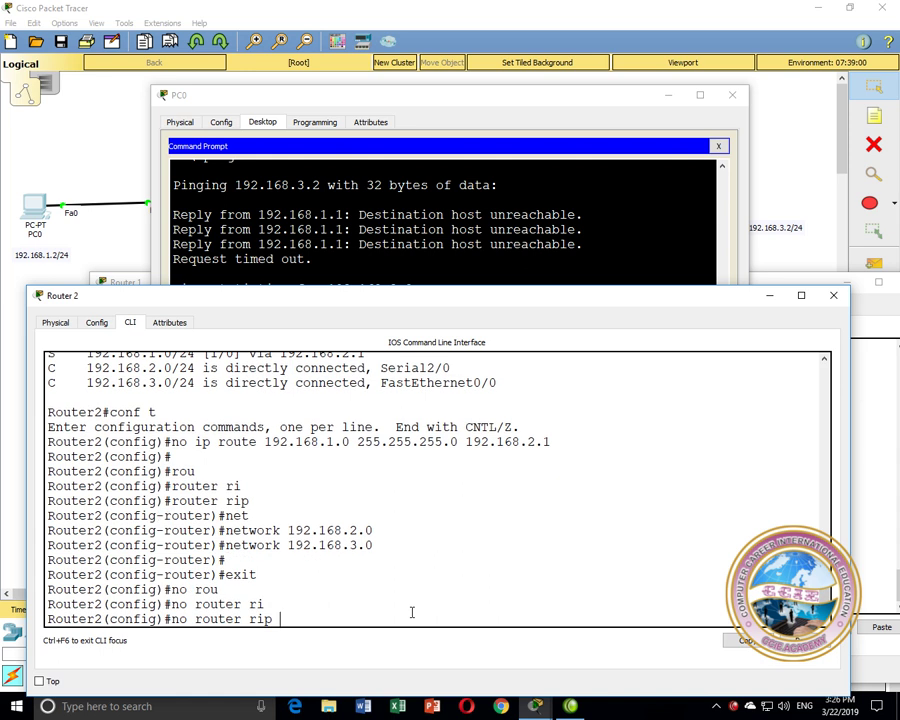
pyautogui.press('Return')
pyautogui.press('Return')
pyautogui.press('Return')
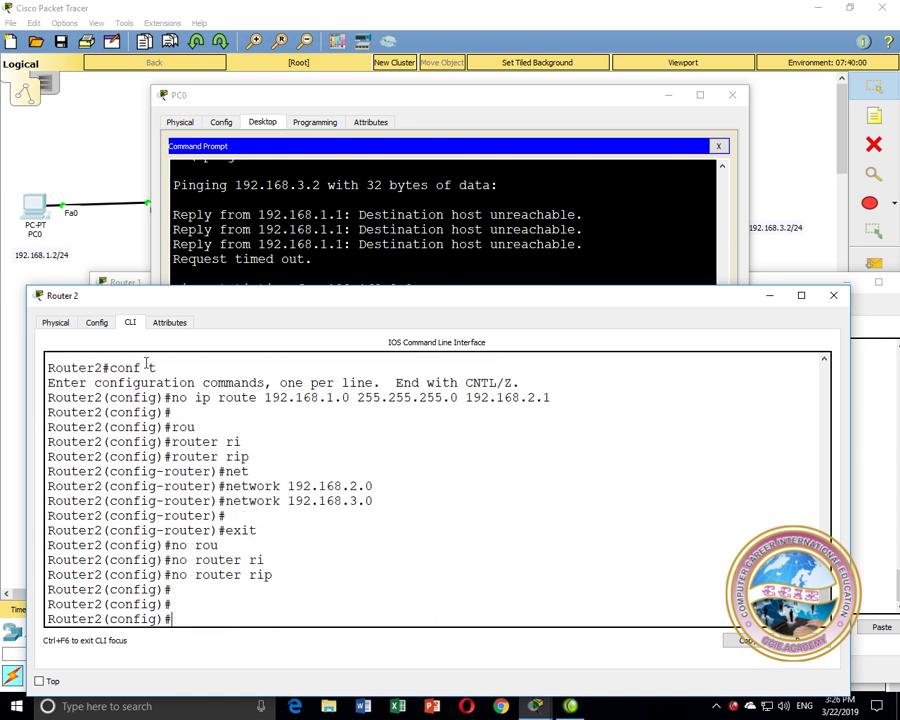
# - Switch to Router 1's CLI, leave RIP configuration and remove RIP with no router rip
pyautogui.click(121, 283)
pyautogui.write('exit')
pyautogui.press('Return')
pyautogui.write('no rou')
pyautogui.press('Tab')
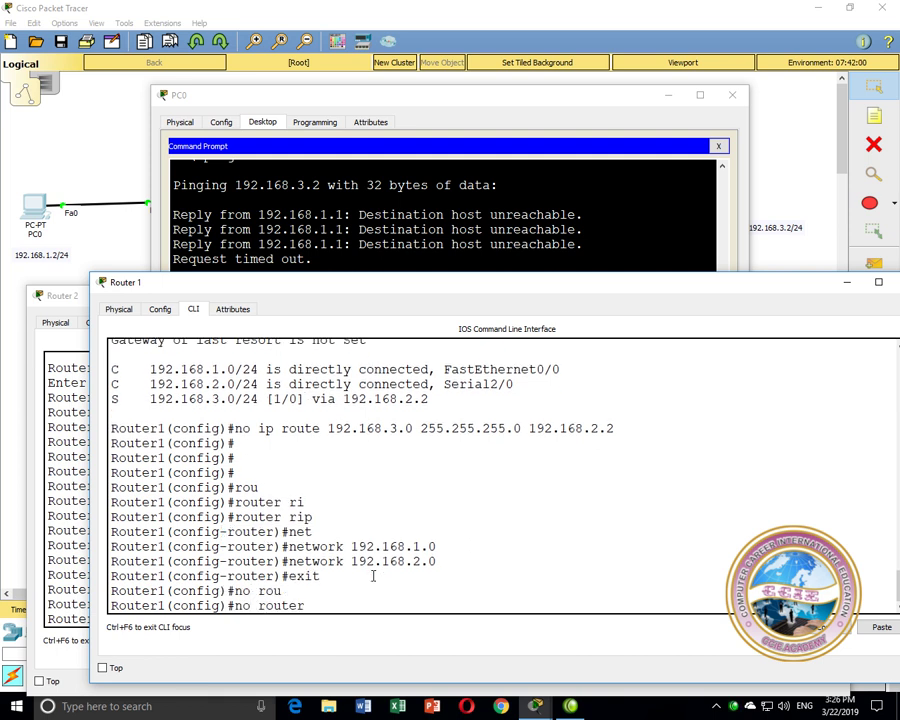
pyautogui.write('ri')
pyautogui.press('Tab')
pyautogui.press('Return')
pyautogui.press('Return')
pyautogui.press('Return')
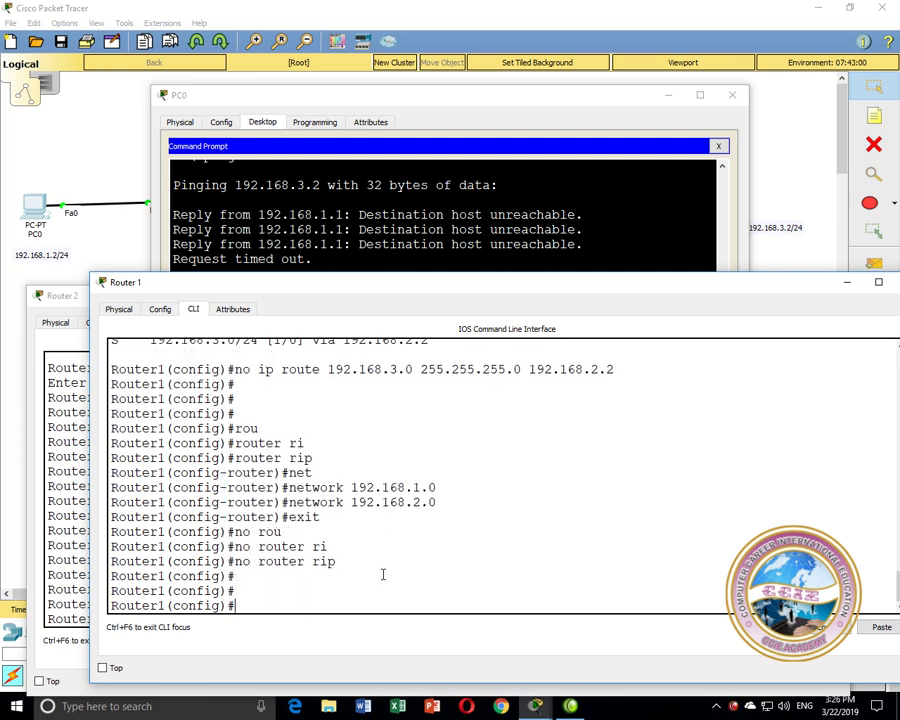
# - Ping 192.168.3.2 again from PC0's command prompt to test connectivity with RIP removed
pyautogui.click(376, 250)
pyautogui.press('Up')
pyautogui.press('Return')
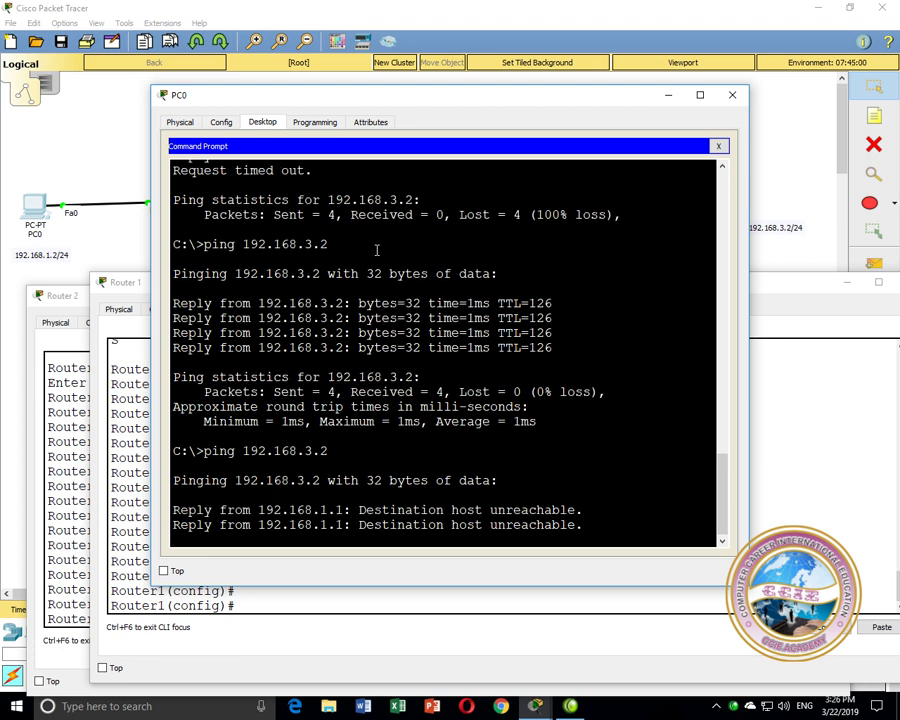
# - Switch to Router 2's CLI and enter EIGRP configuration for autonomous system 10 with router eigrp 10
pyautogui.click(62, 335)
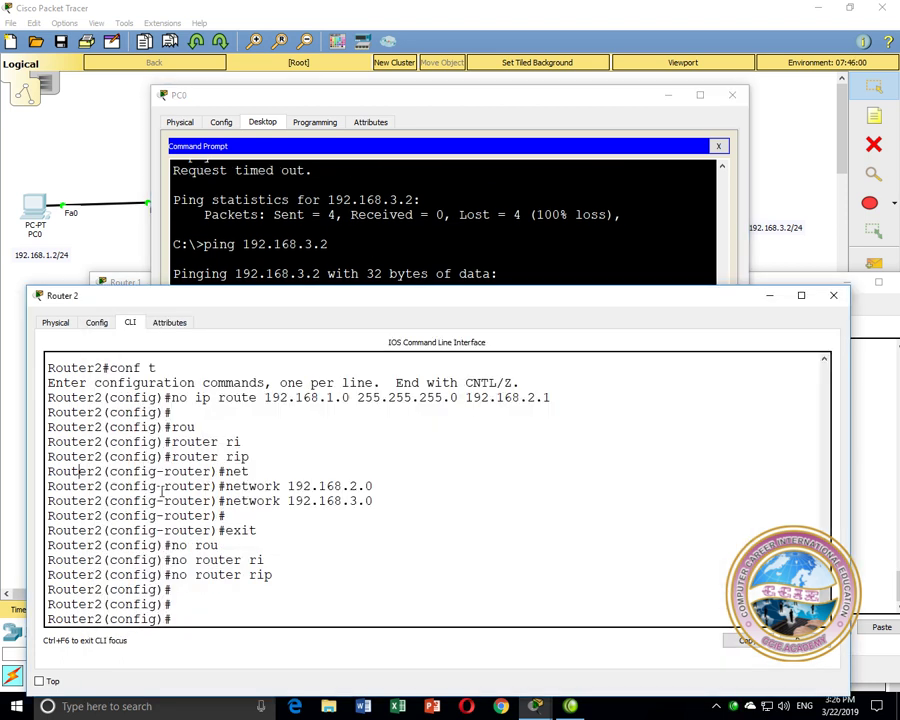
pyautogui.press('Return')
pyautogui.press('Return')
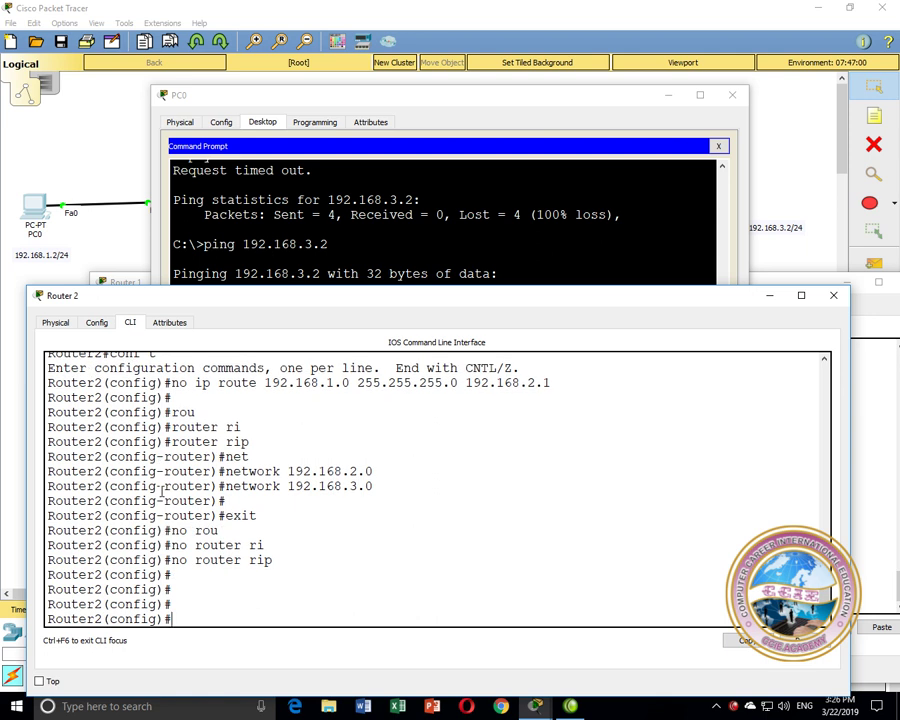
pyautogui.write('rou')
pyautogui.press('Tab')
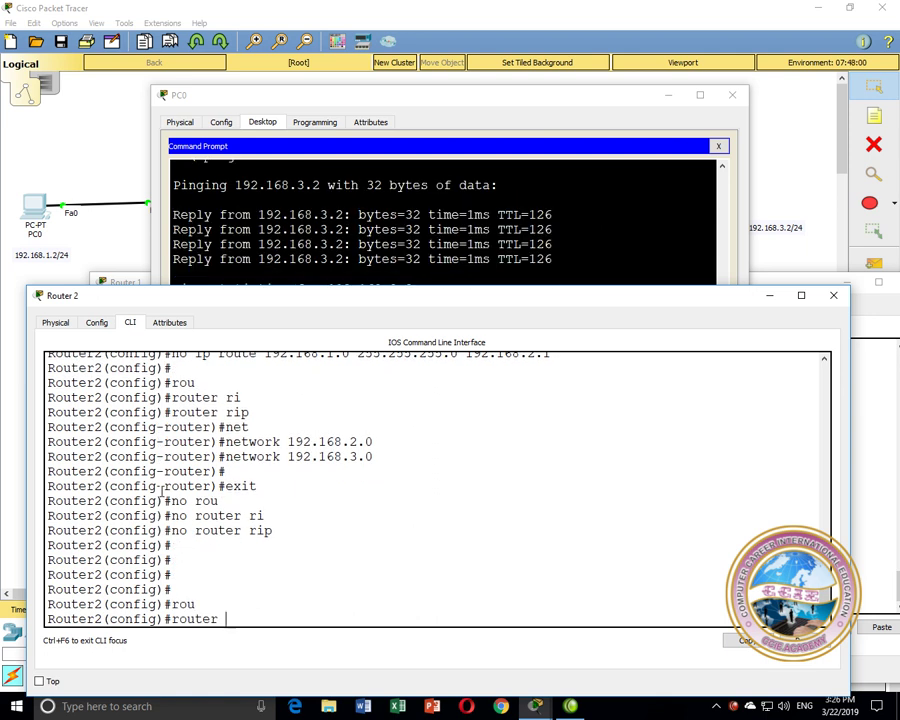
pyautogui.write('ei')
pyautogui.press('Tab')
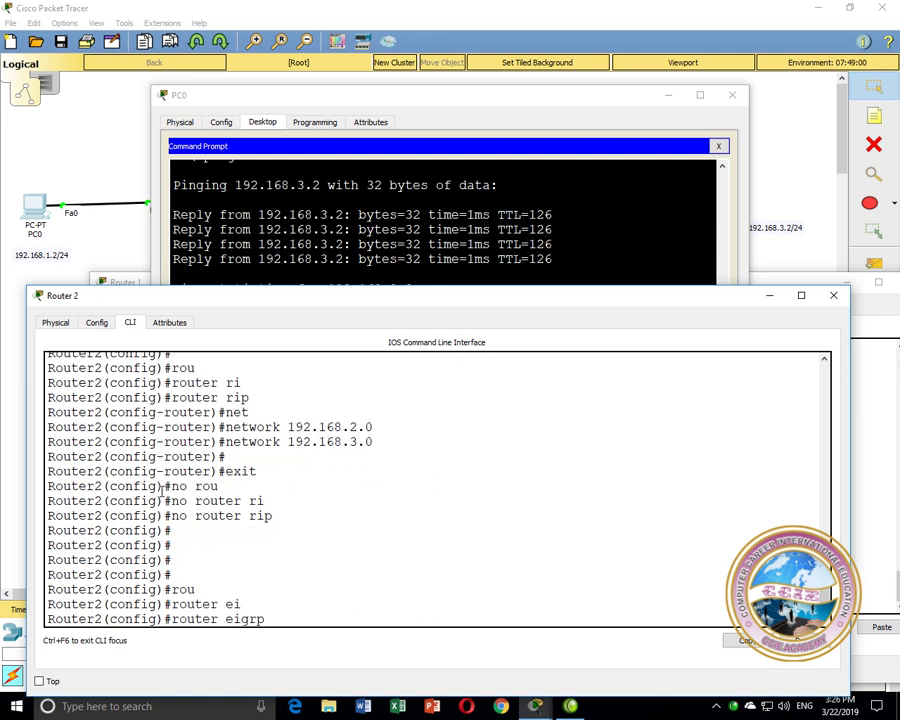
pyautogui.write('10')
pyautogui.press('Return')
# - Add the networks 192.168.2.0 and 192.168.3.0 to Router 2's EIGRP configuration
pyautogui.write('net')
pyautogui.press('Tab')
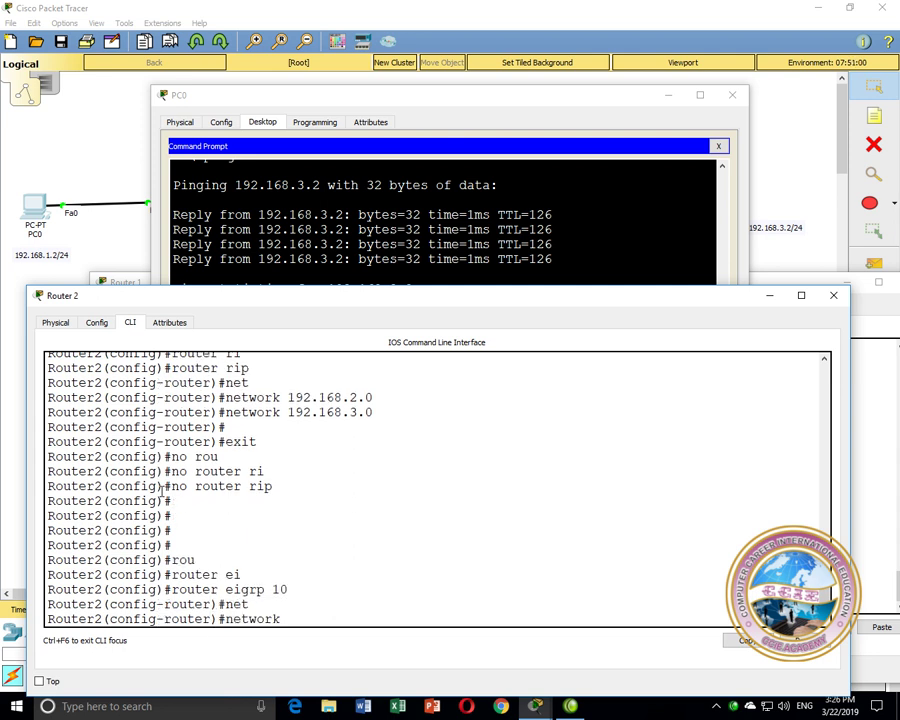
pyautogui.write('192.168.2.0')
pyautogui.press('Return')
pyautogui.press('Up')
pyautogui.press('Left')
pyautogui.press('BackSpace')
pyautogui.write('3')
pyautogui.press('Return')
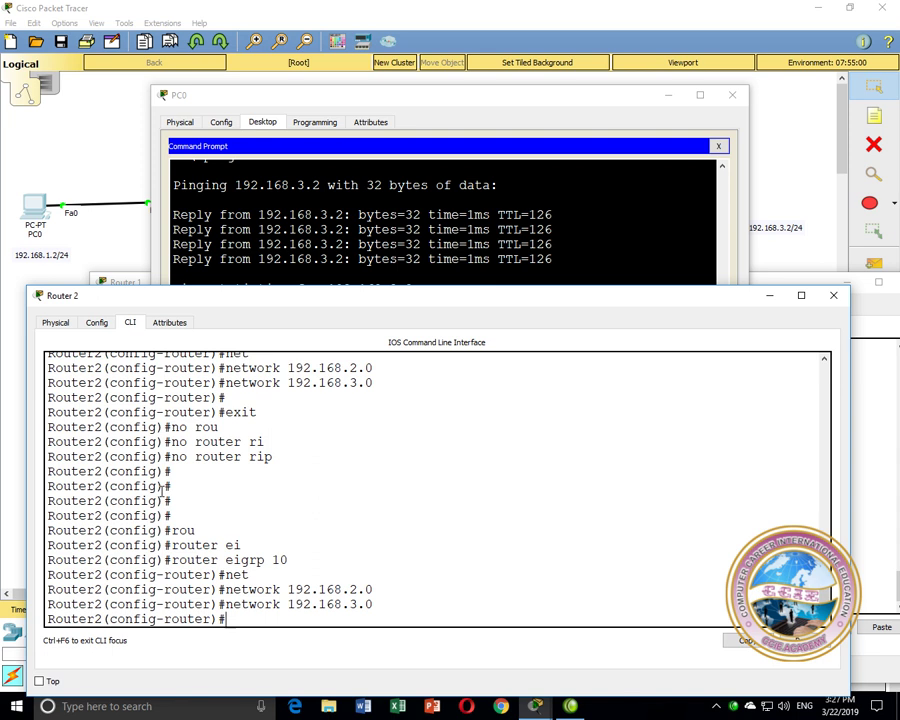
# - Disable automatic route summarization in Router 2's EIGRP configuration with no auto-summary
pyautogui.write('no au')
pyautogui.press('Tab')
pyautogui.press('Return')
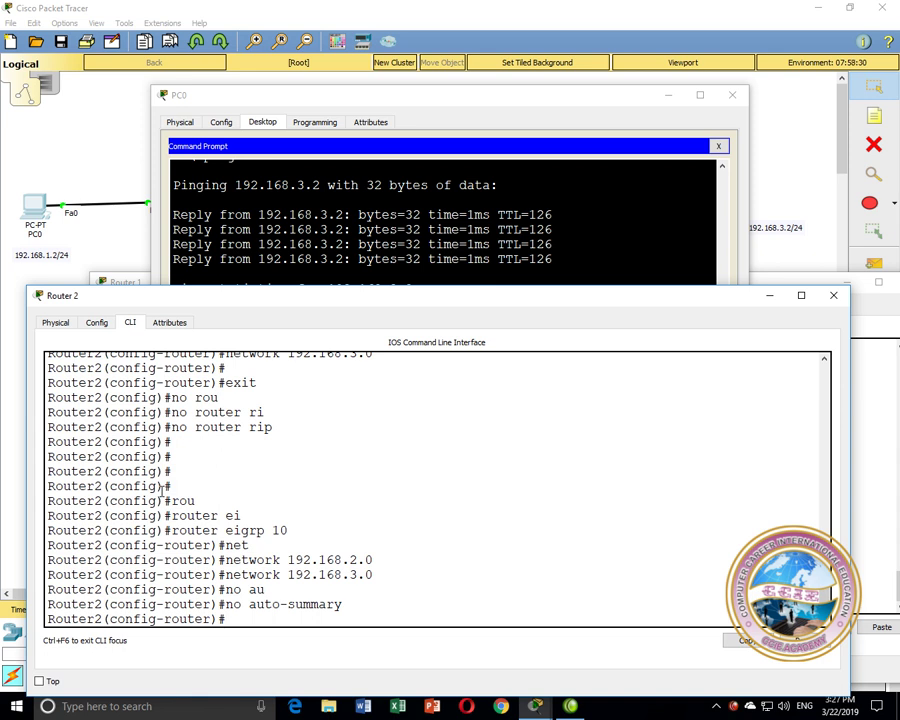
# - Switch to Router 1's CLI and enter EIGRP configuration with router eigrp 10
pyautogui.click(122, 284)
pyautogui.write('rou')
pyautogui.press('Return')
pyautogui.write('router r')
pyautogui.press('BackSpace')
pyautogui.write('ei')
pyautogui.press('Tab')
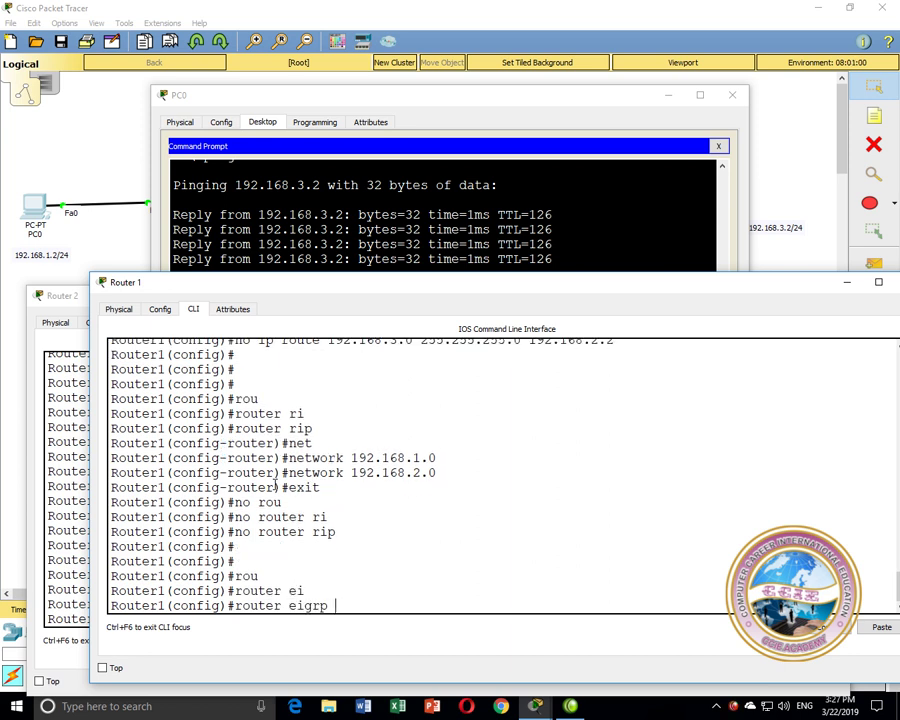
pyautogui.write('10')
pyautogui.press('Return')
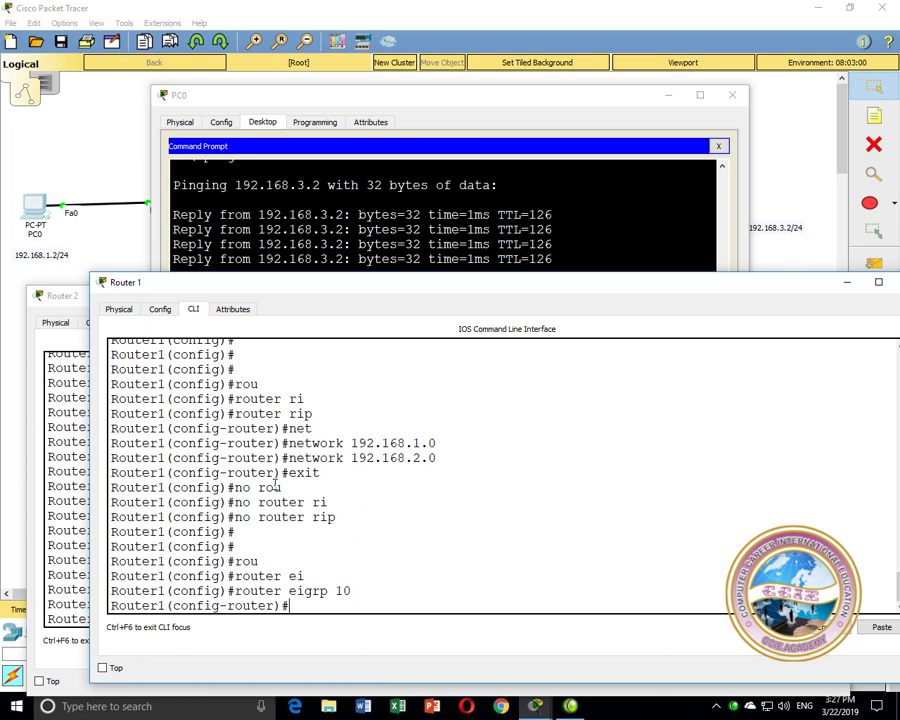
# - Add the networks 192.168.1.0 and 192.168.2.0 to Router 1's EIGRP configuration
pyautogui.write('net')
pyautogui.press('Tab')
pyautogui.write('192.168.1.0')
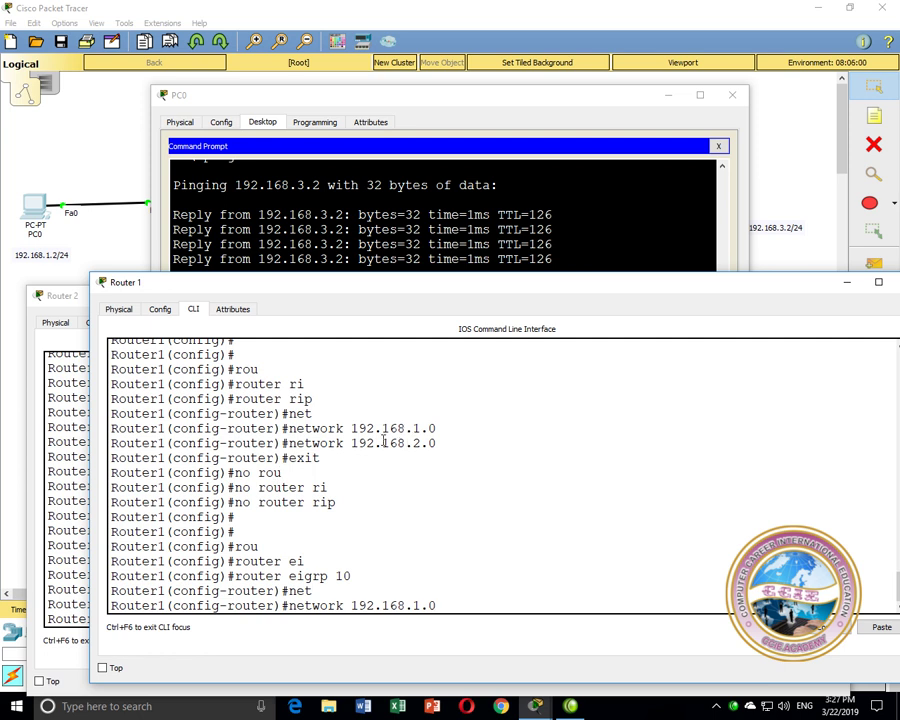
pyautogui.press('Return')
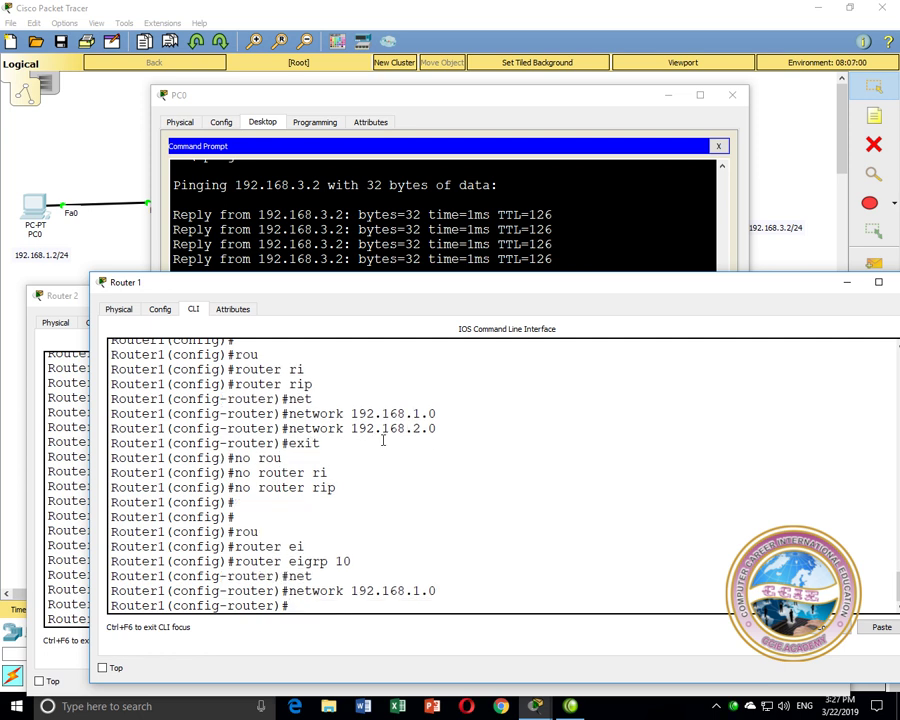
pyautogui.write('net')
pyautogui.press('Tab')
pyautogui.write('192.168.2.0')
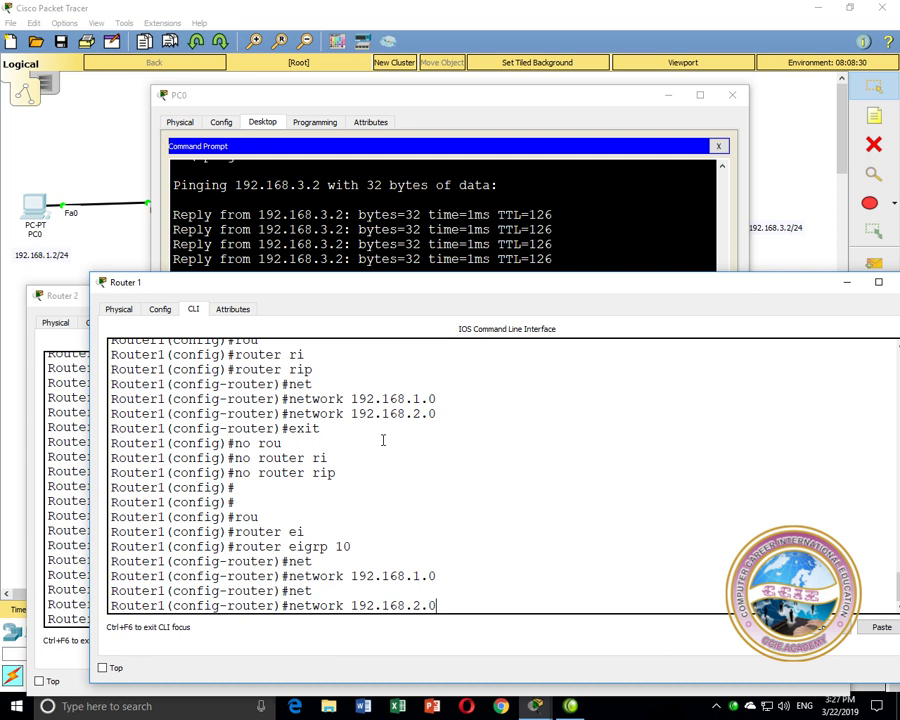
pyautogui.press('Return')
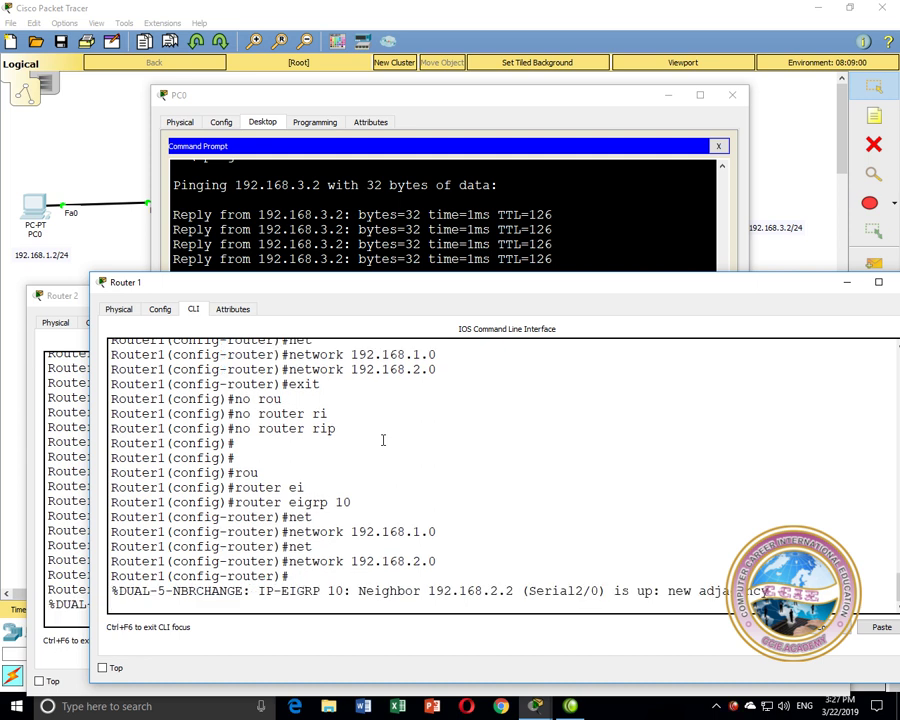
pyautogui.press('Return')
# - Return to PC0's command prompt and ping 192.168.3.2 to test the EIGRP routing
pyautogui.click(283, 256)
pyautogui.press('Up')
pyautogui.press('Return')
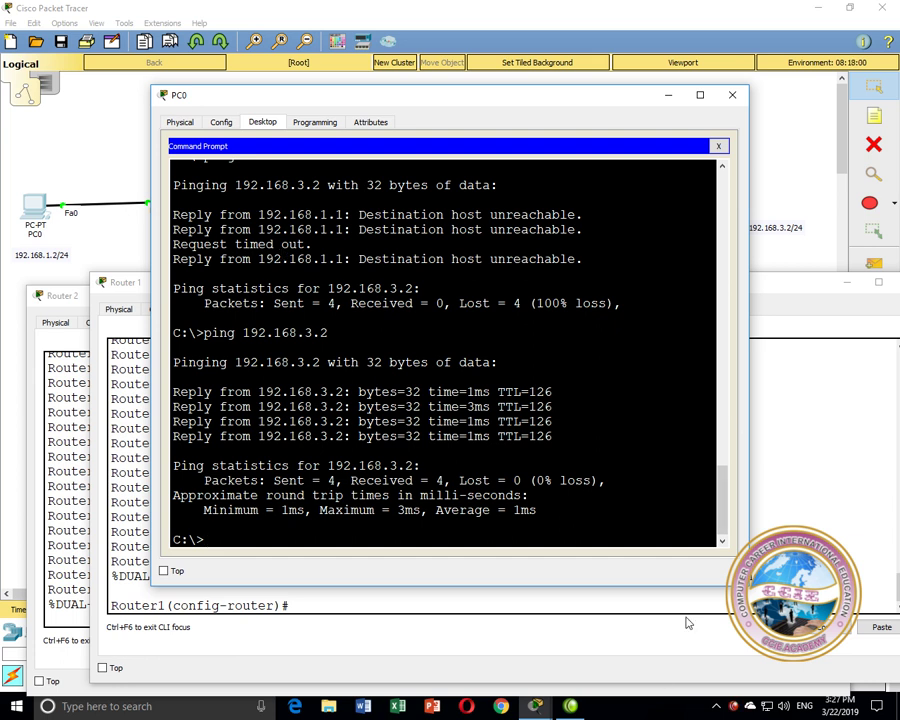
pyautogui.click(627, 716)
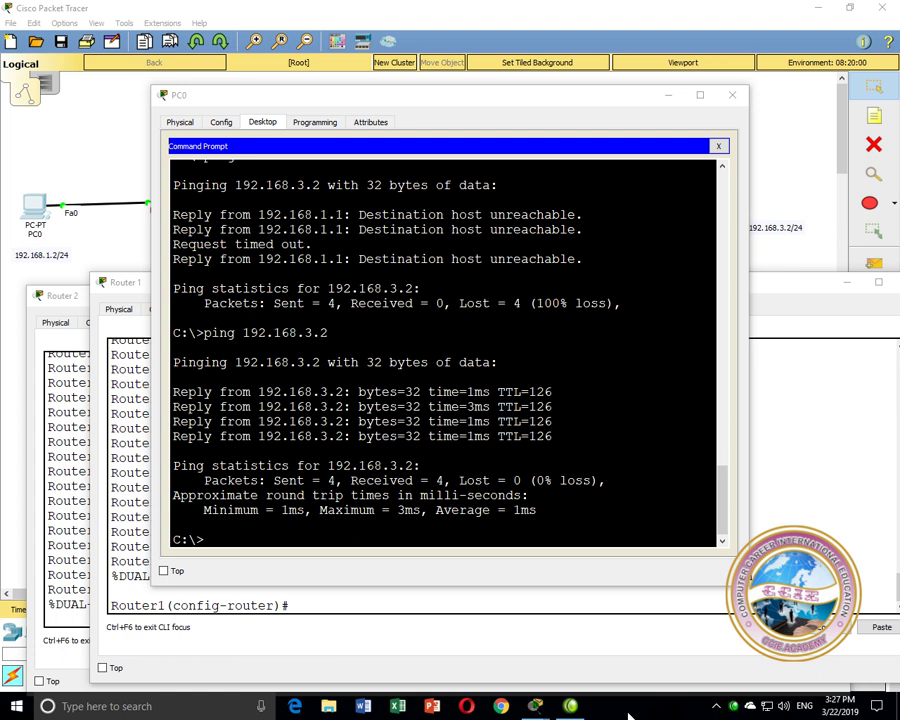
# - Switch to Google Chrome and load youtube.com
pyautogui.click(501, 706)
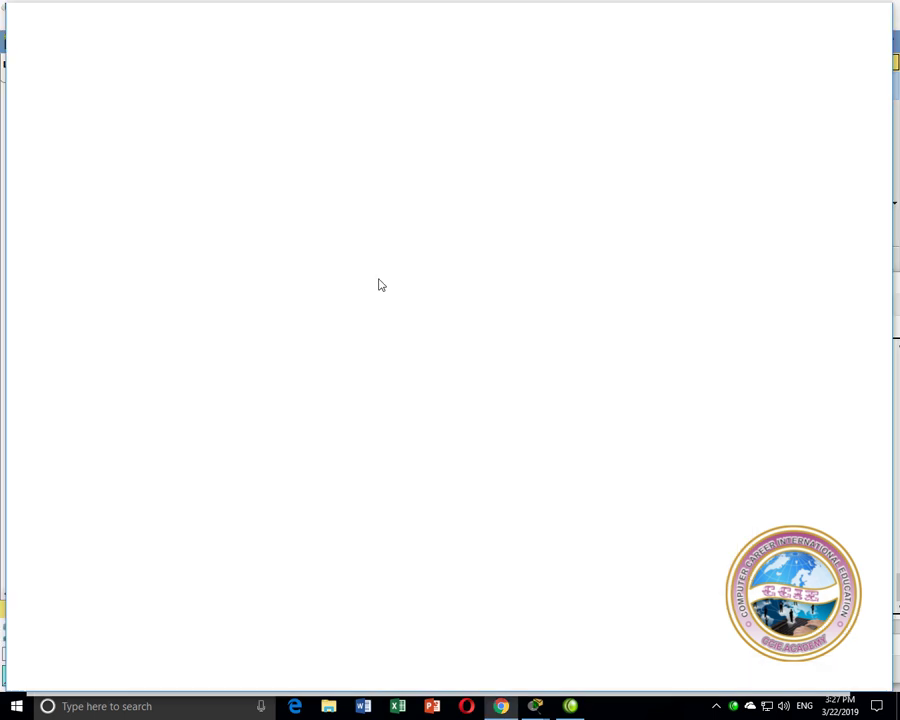
pyautogui.doubleClick(245, 28)
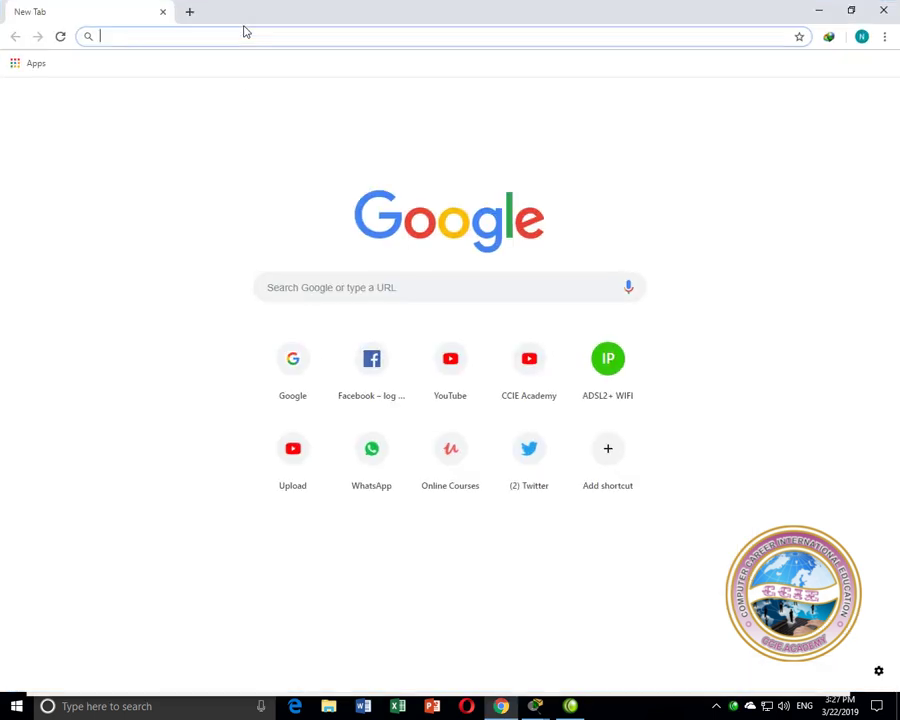
pyautogui.write('youtube.com')
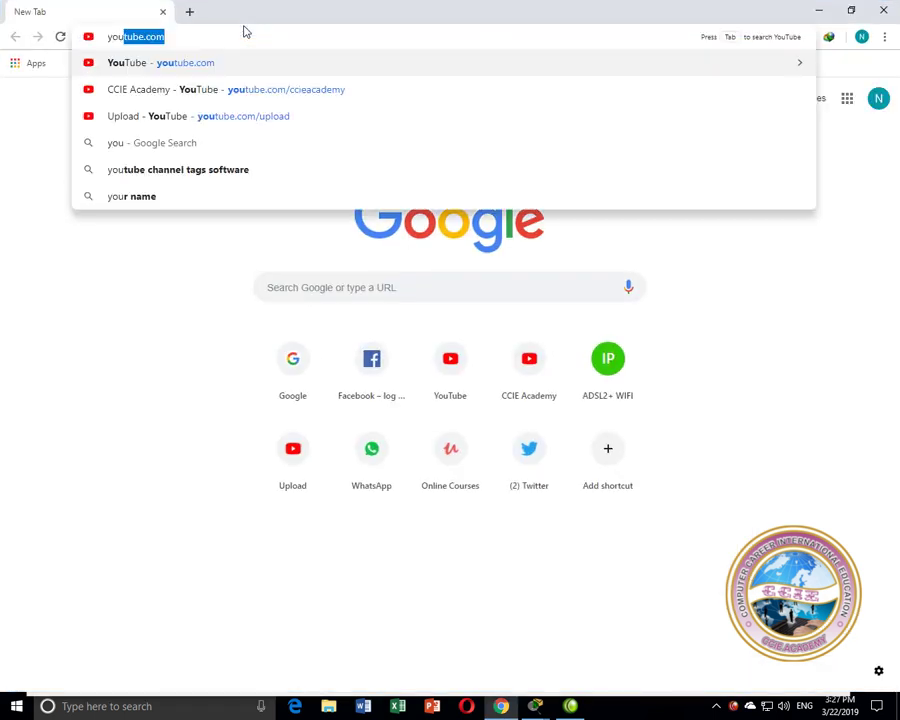
pyautogui.press('Return')
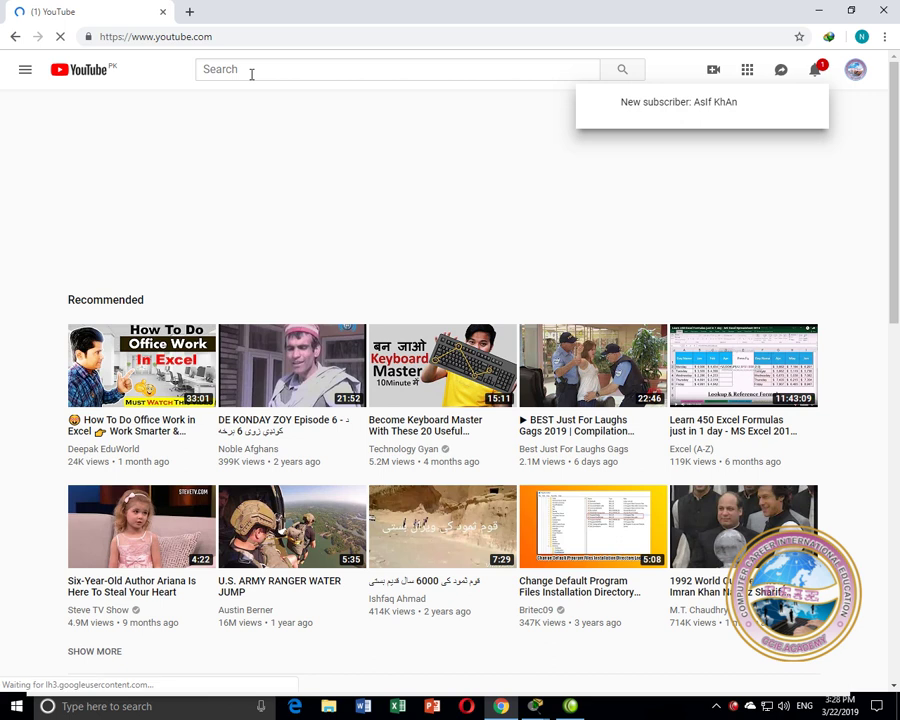
# - Search YouTube for ccie academy and open the CCIE Academy channel
pyautogui.click(250, 73)
pyautogui.write('ccie a')
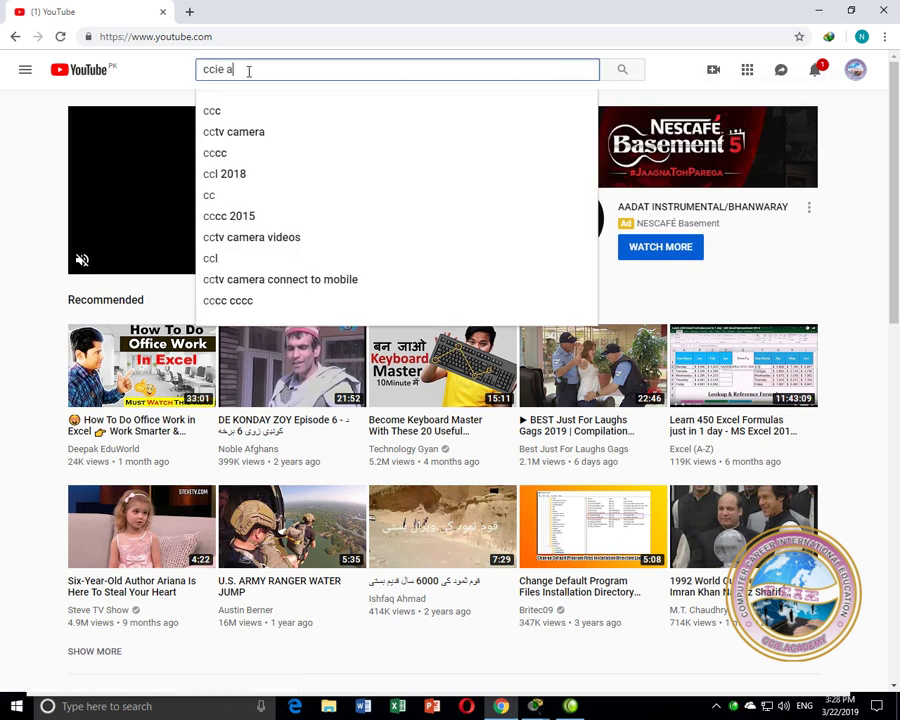
pyautogui.write('cademy')
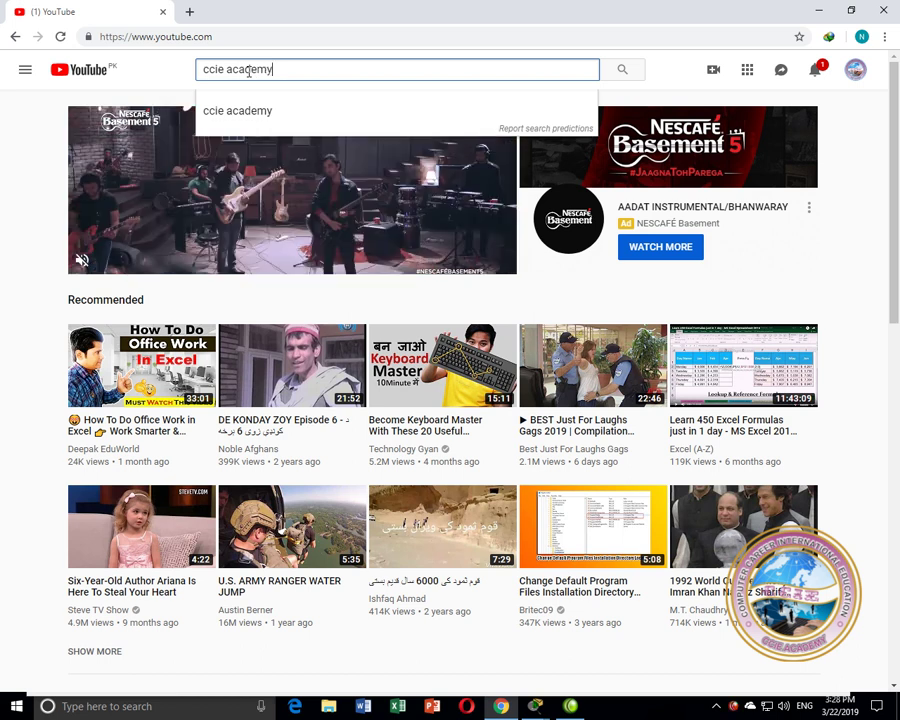
pyautogui.press('Return')
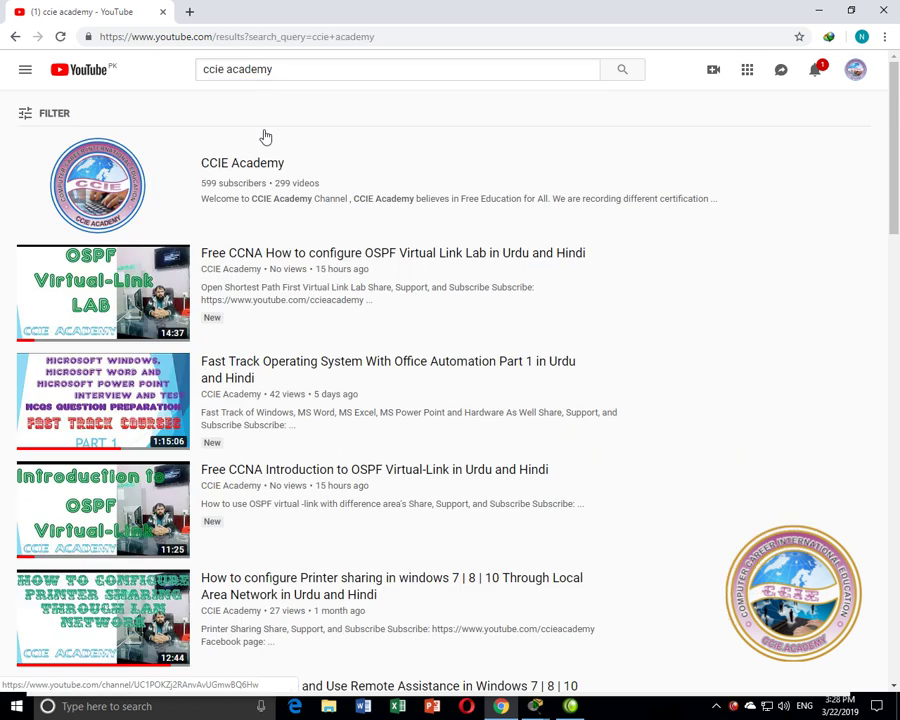
pyautogui.click(265, 201)
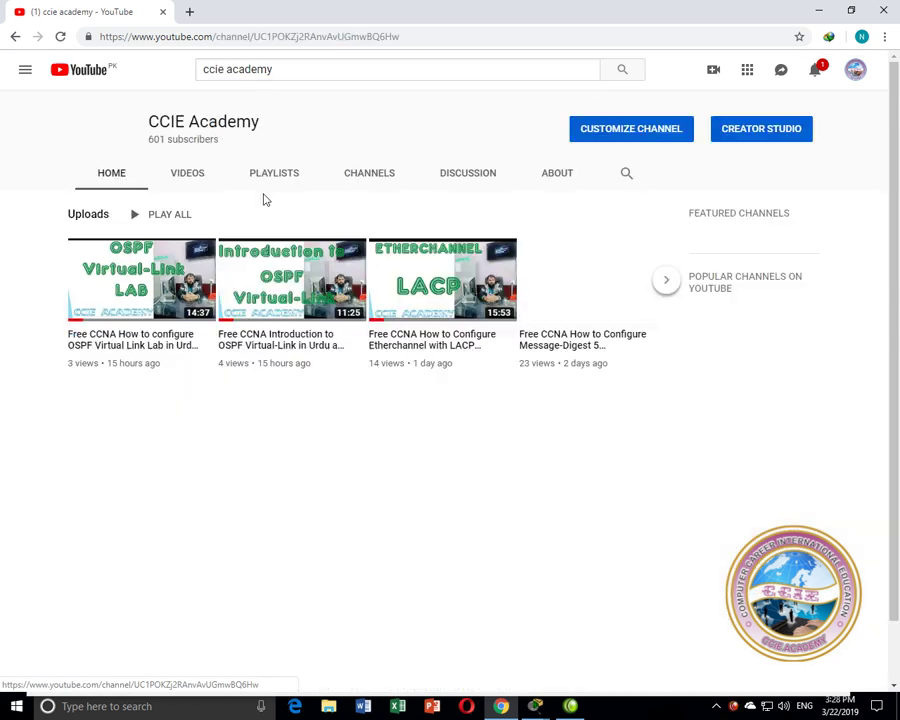
# - View the CCIE Academy channel's playlists and return to Cisco Packet Tracer
pyautogui.click(277, 178)
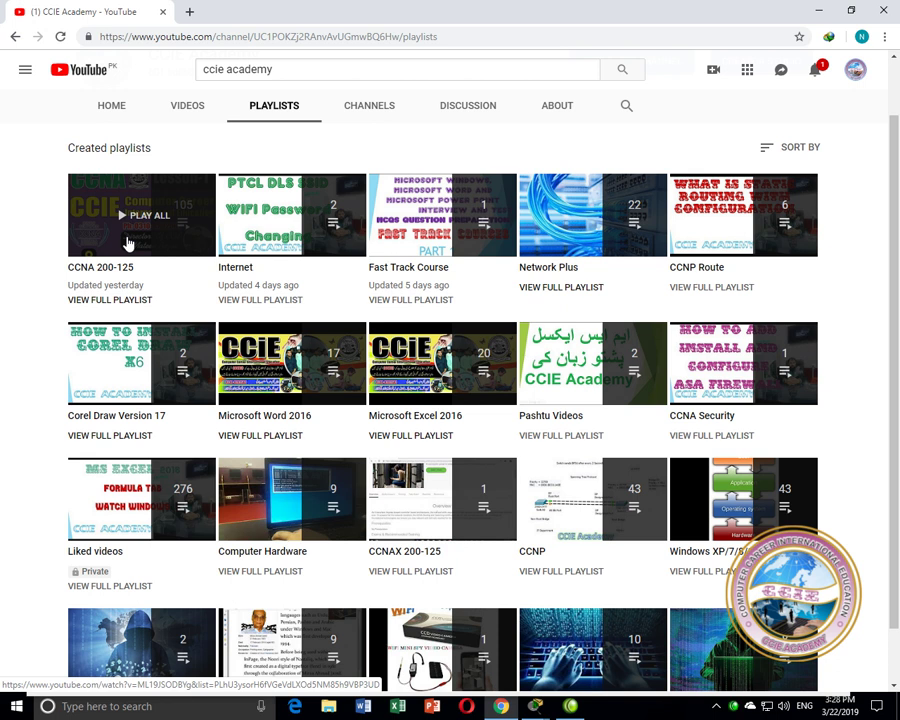
pyautogui.click(818, 14)
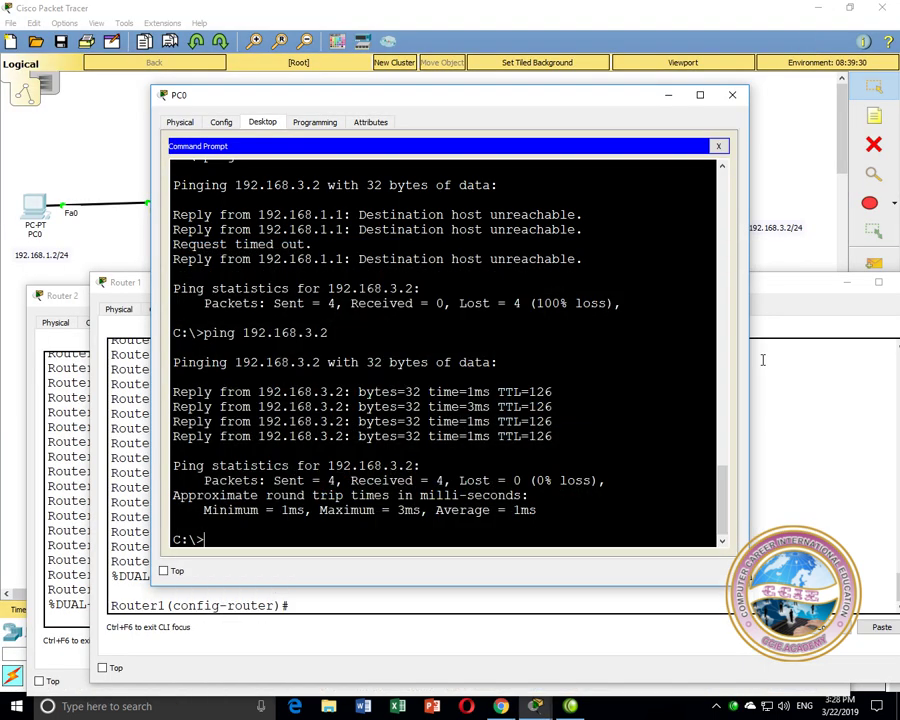
pyautogui.click(677, 716)
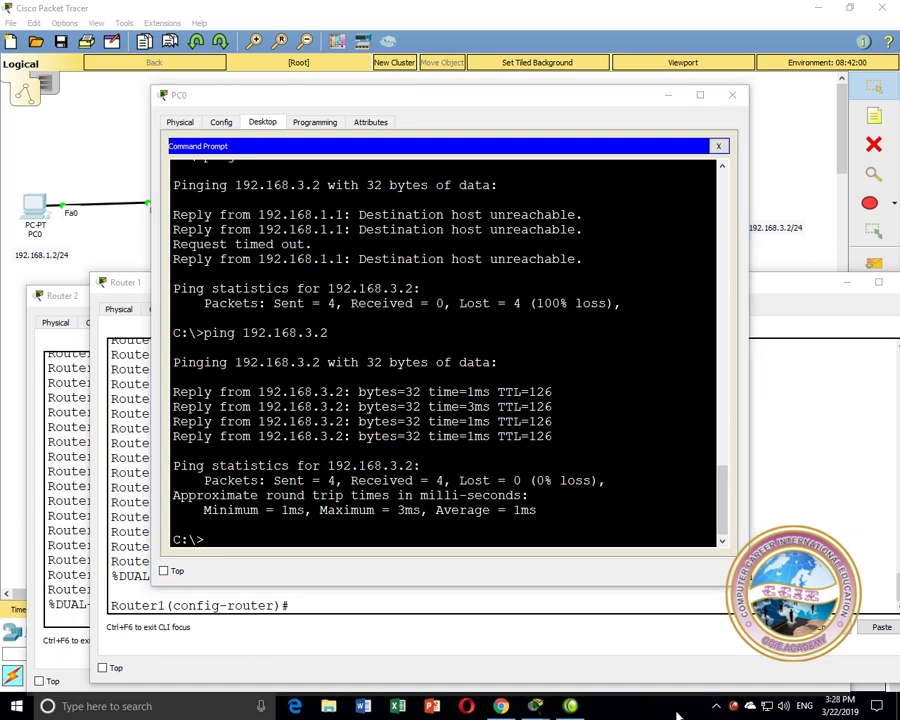